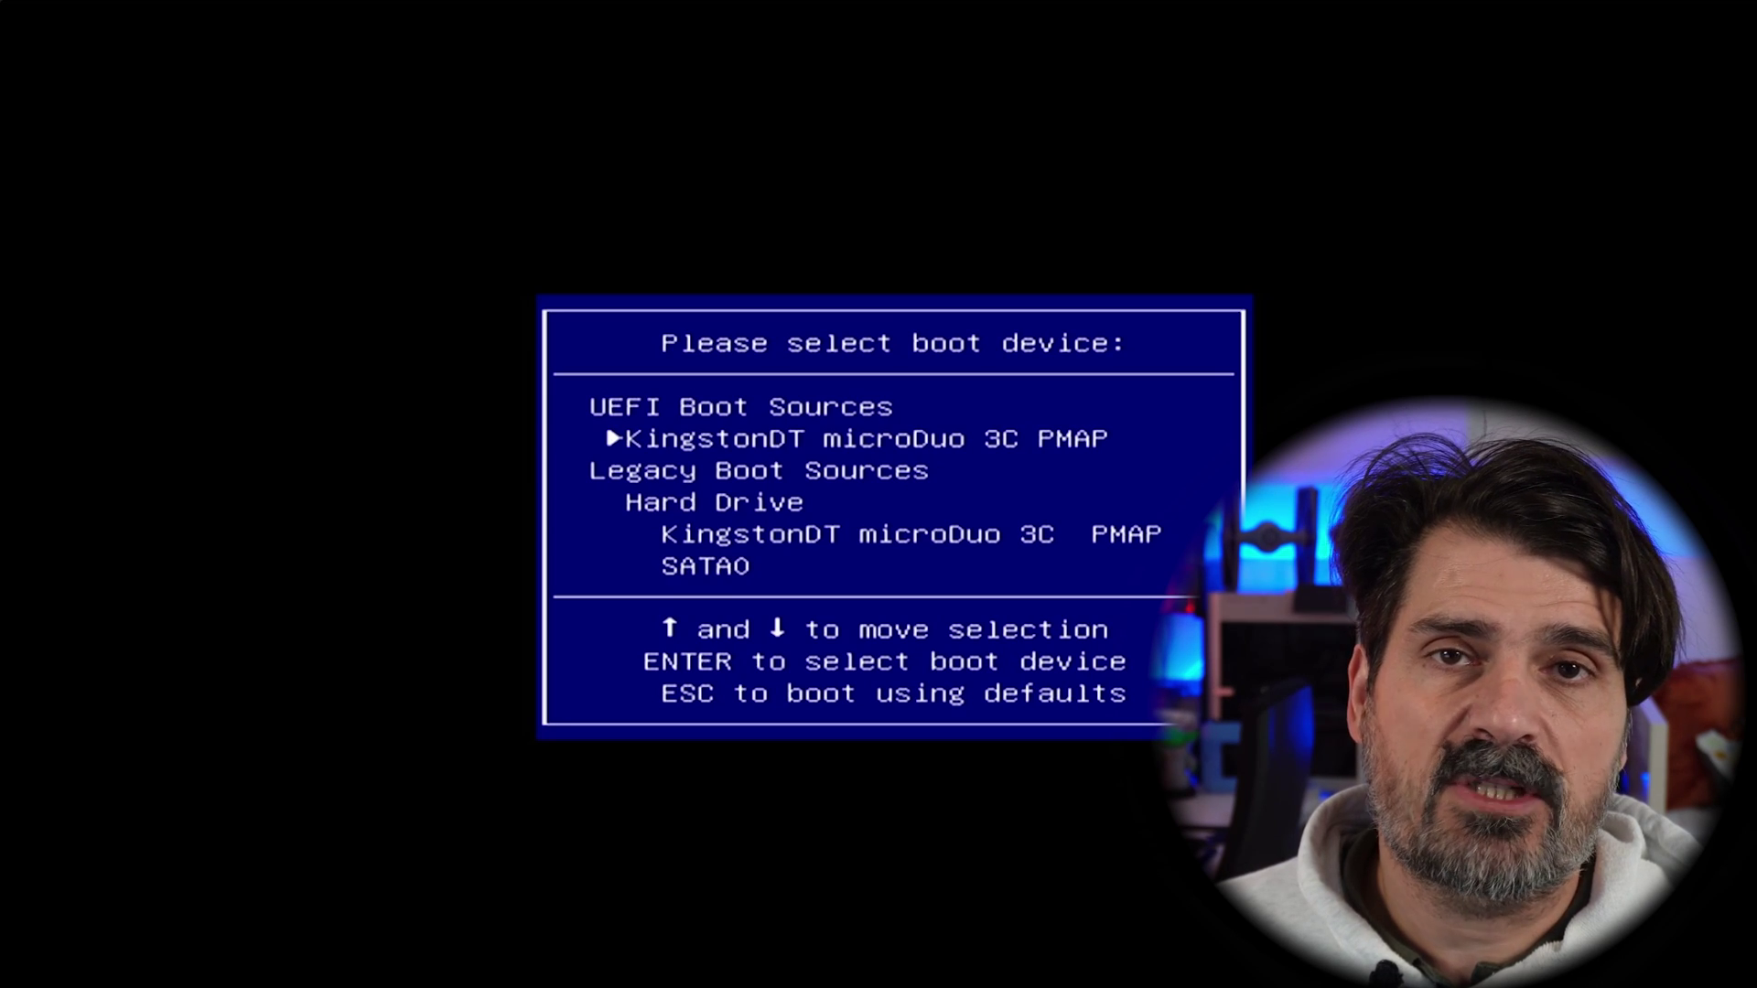
Boot the UEFI KingstonDT USB stick and start the 'Try or Install Ubuntu' entry
key("Return")
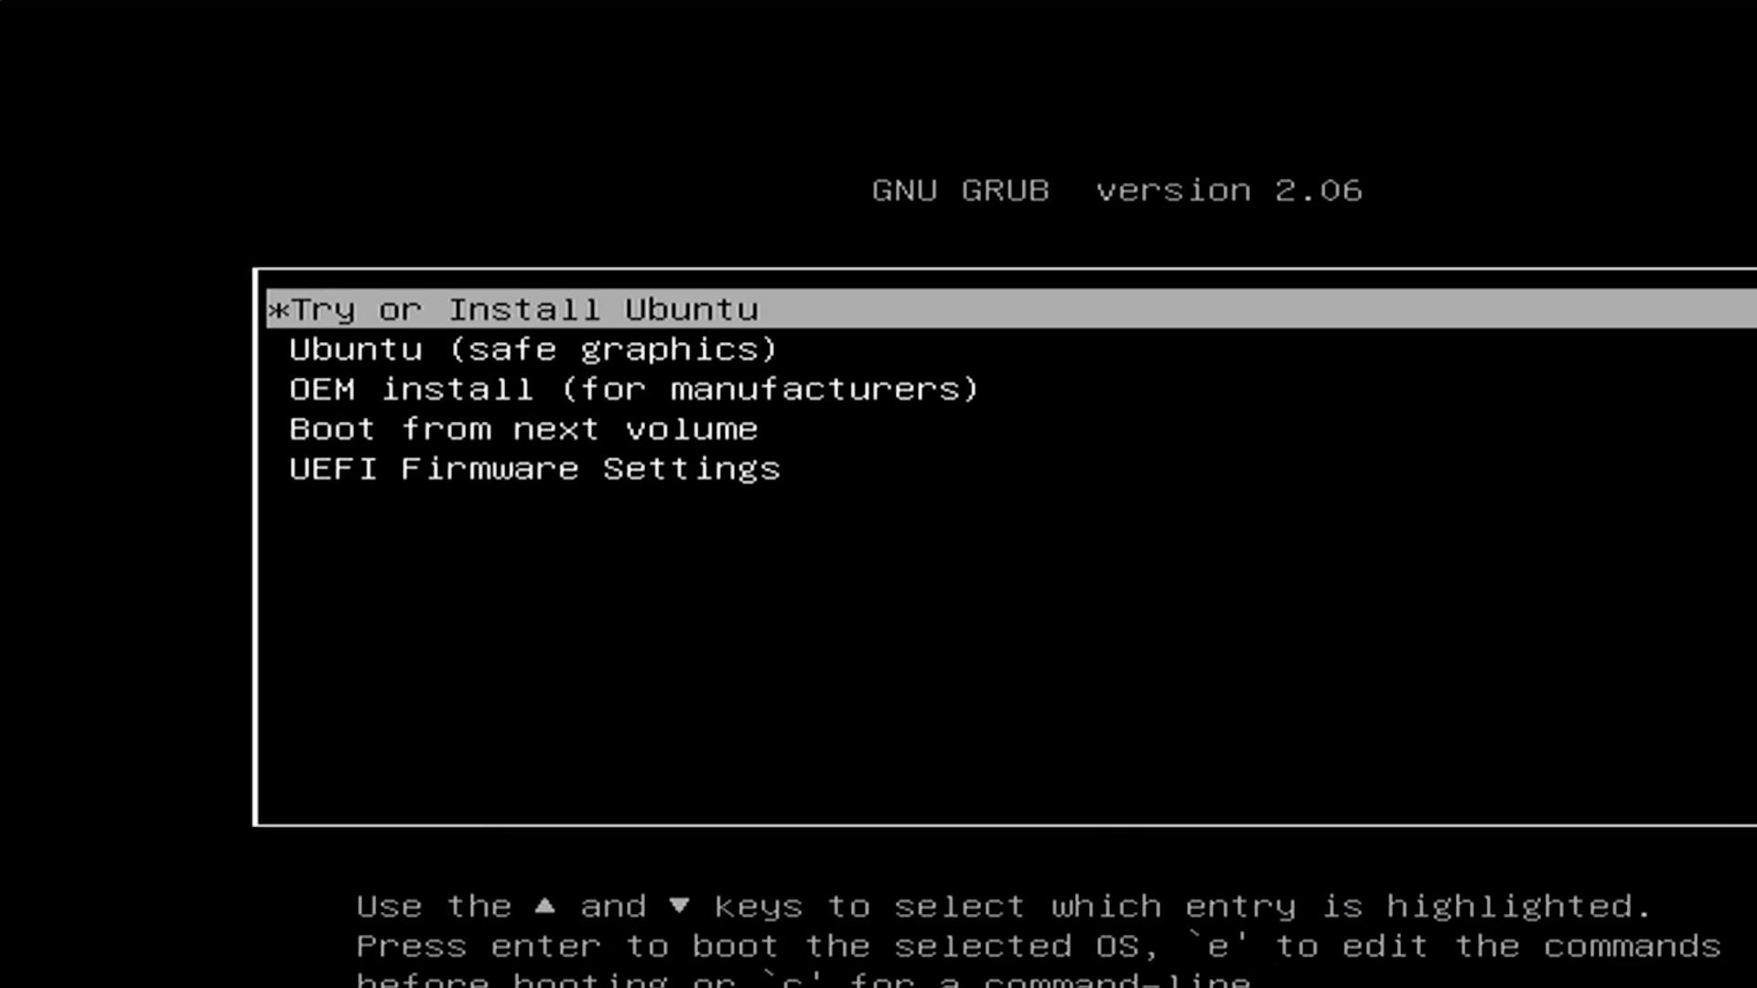
key("Return")
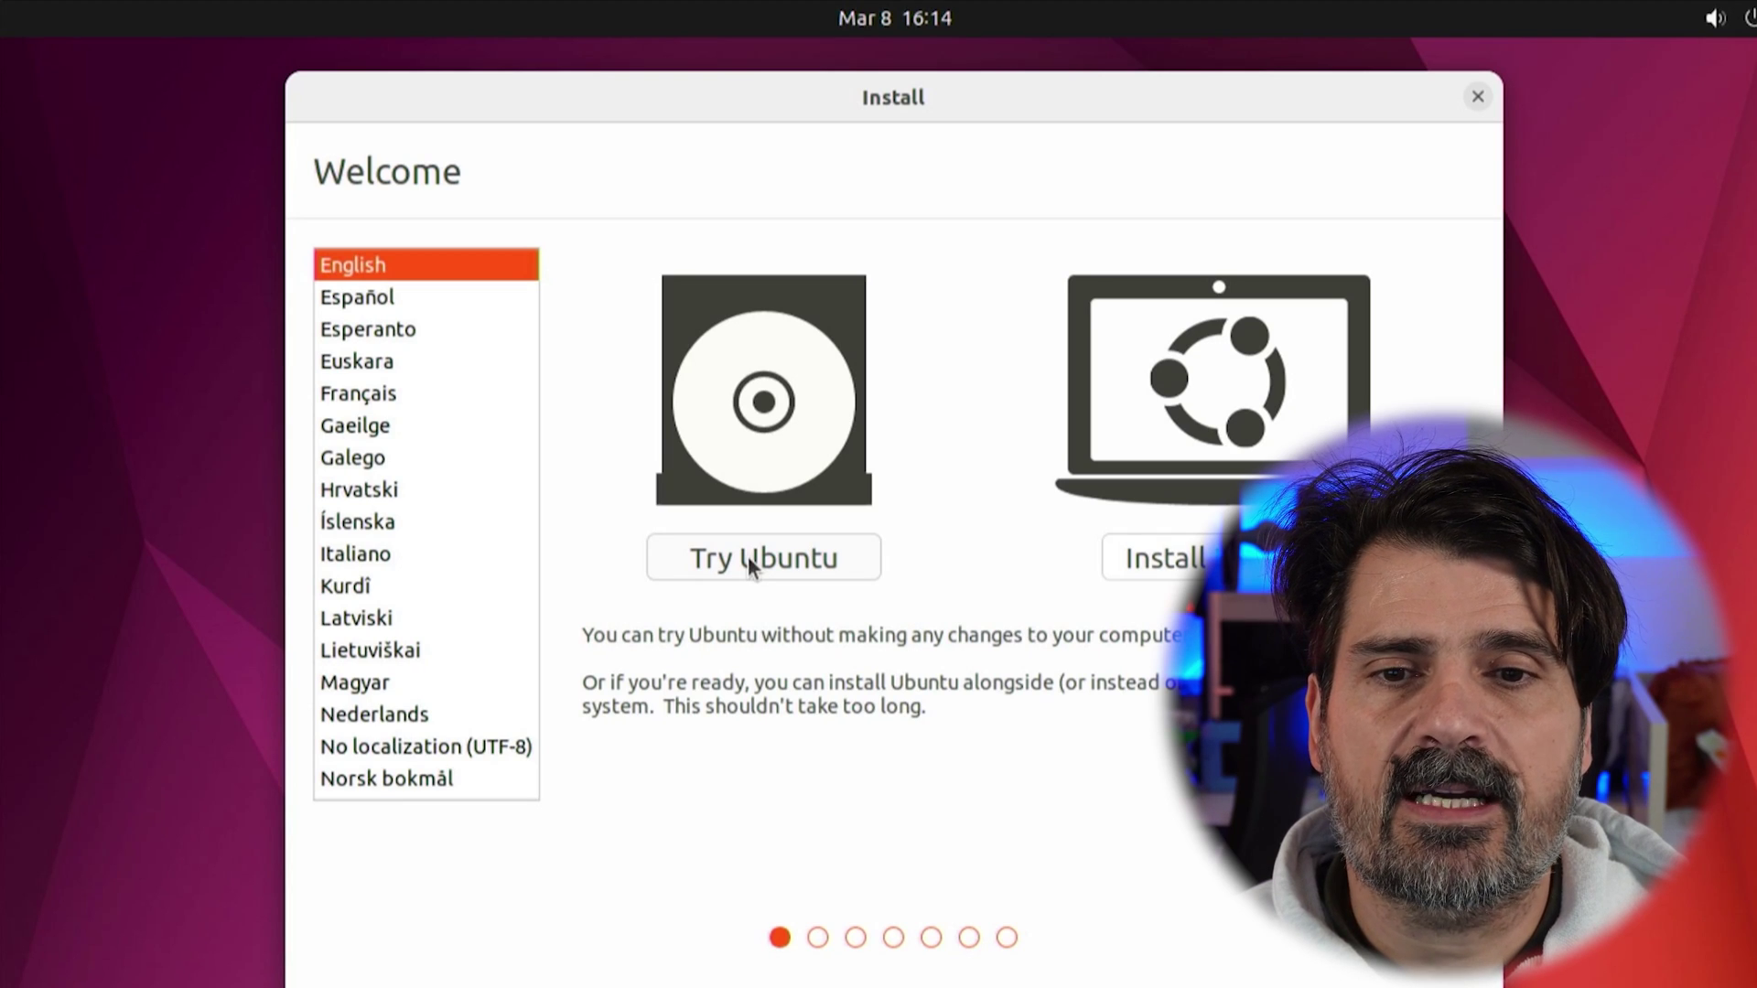
Choose Try Ubuntu to run the live desktop, then launch Firefox from the dock
left_click(748, 557)
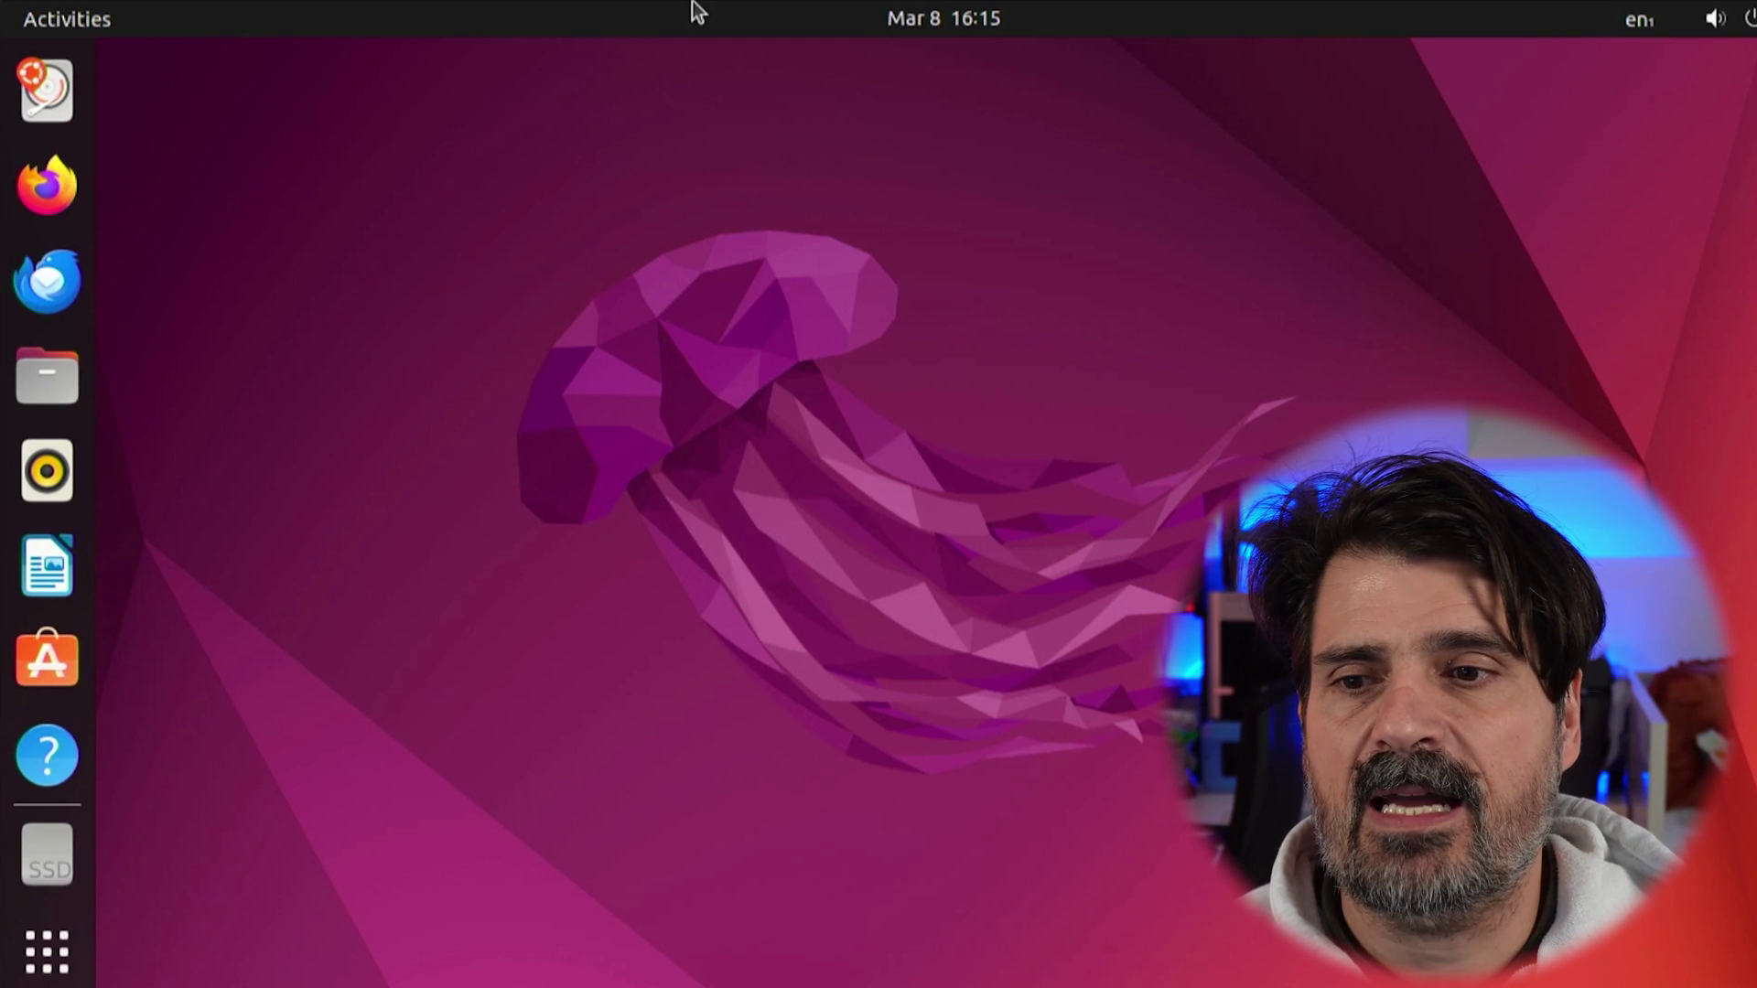
left_click(64, 189)
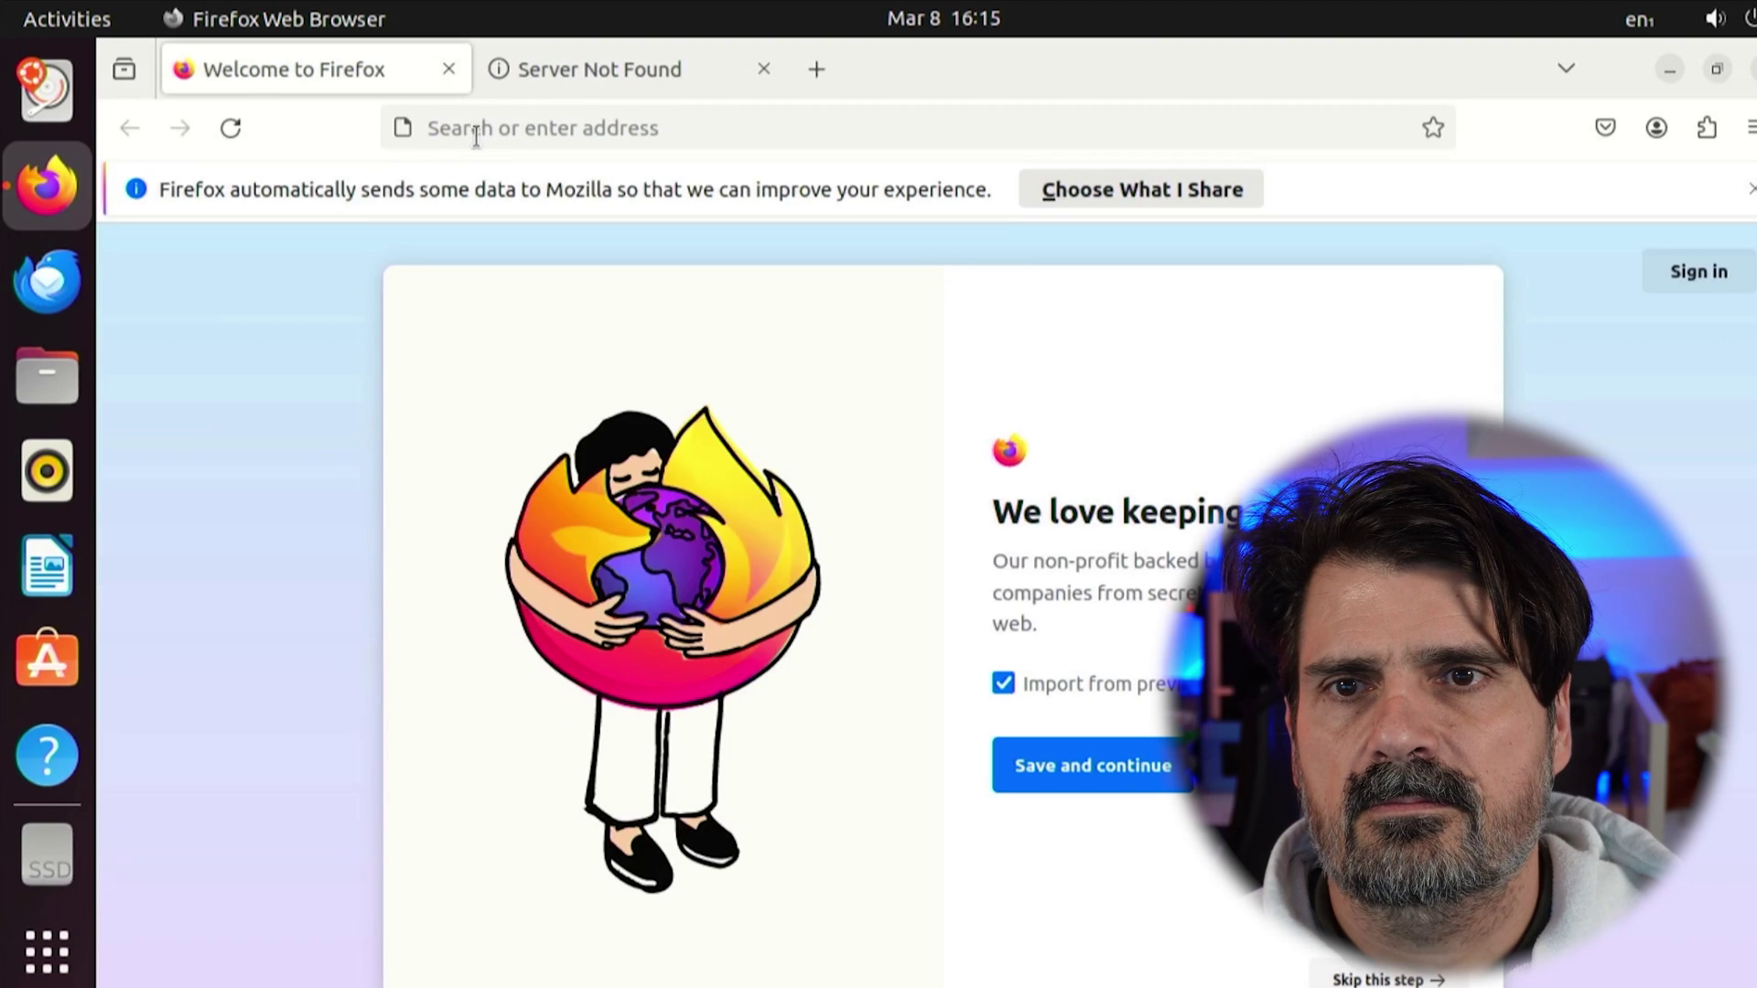
Load the home-assistant.io website in Firefox
left_click(476, 130)
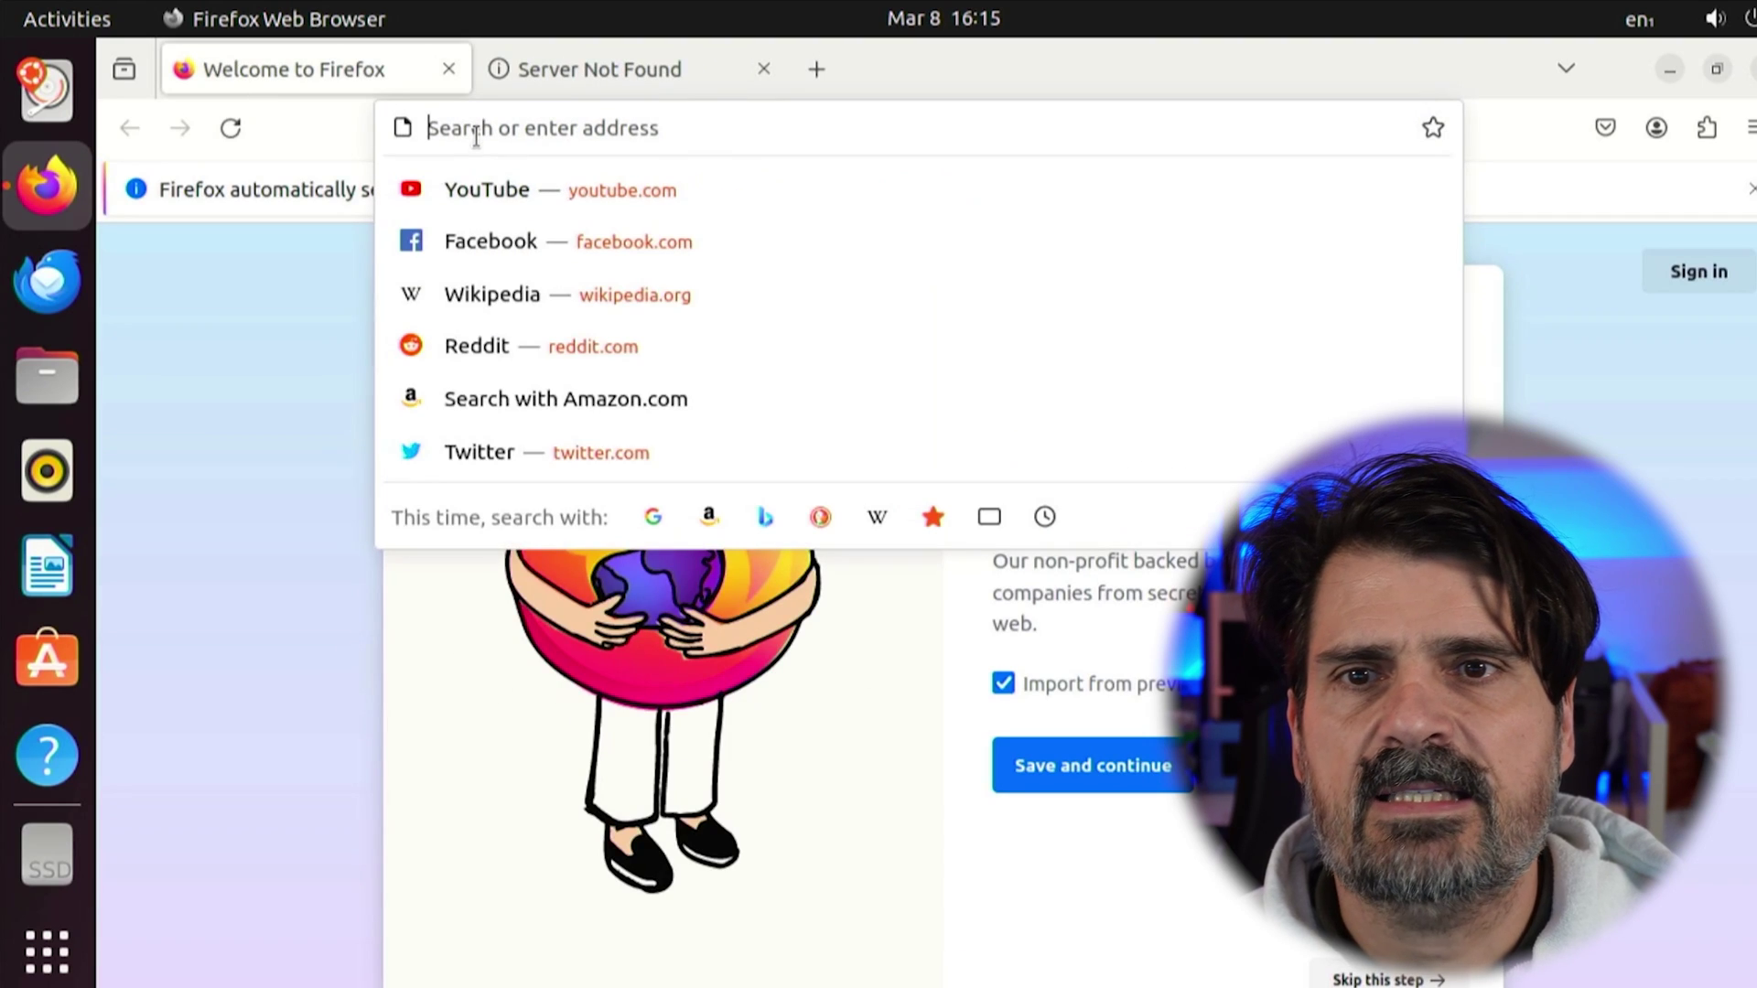
type("hom")
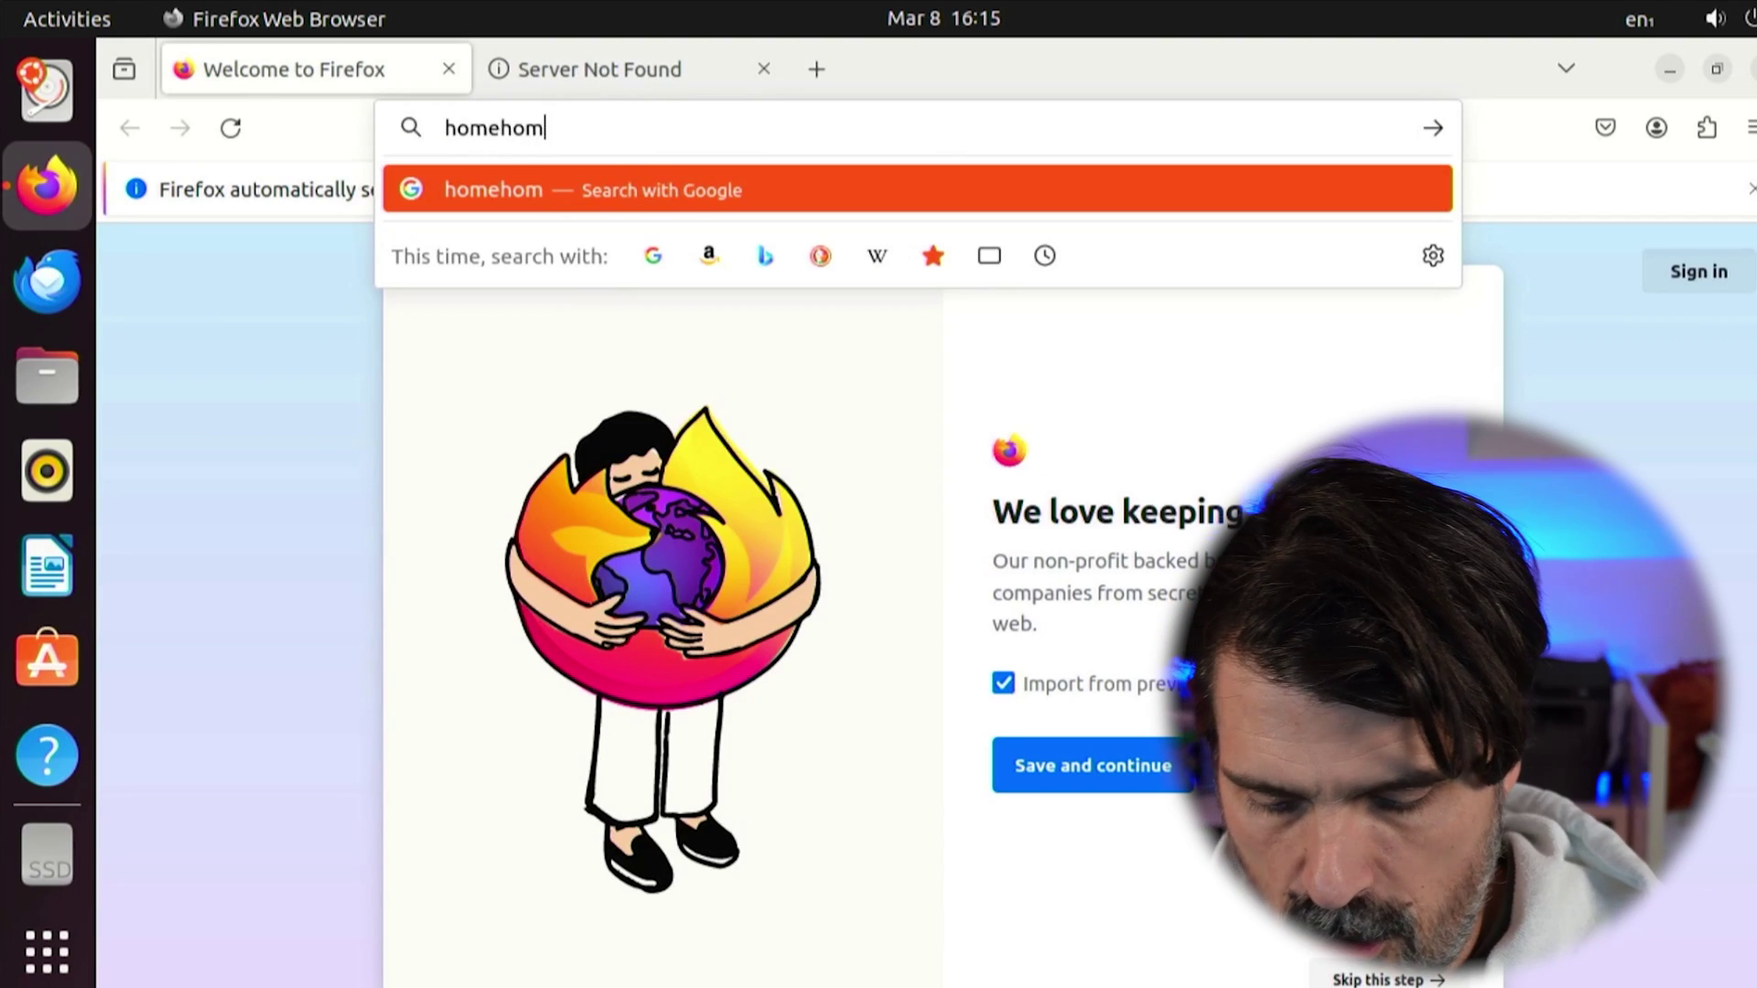
type("e-assistant.")
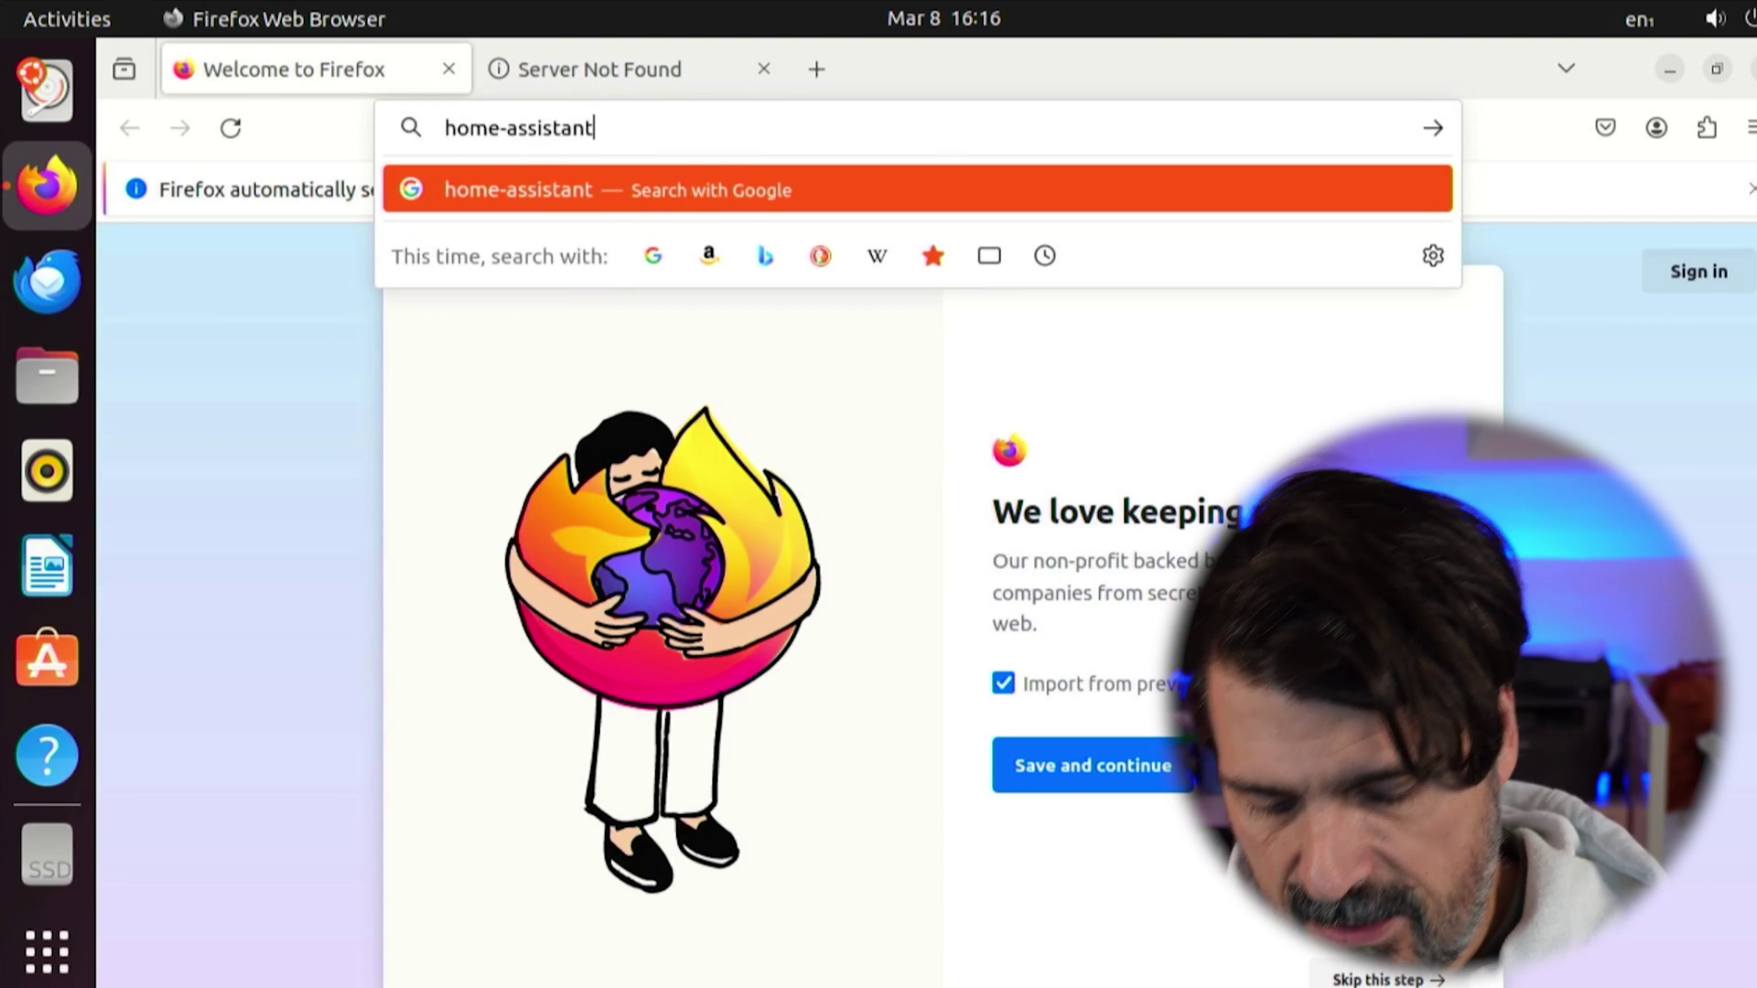
type("io")
key("Return")
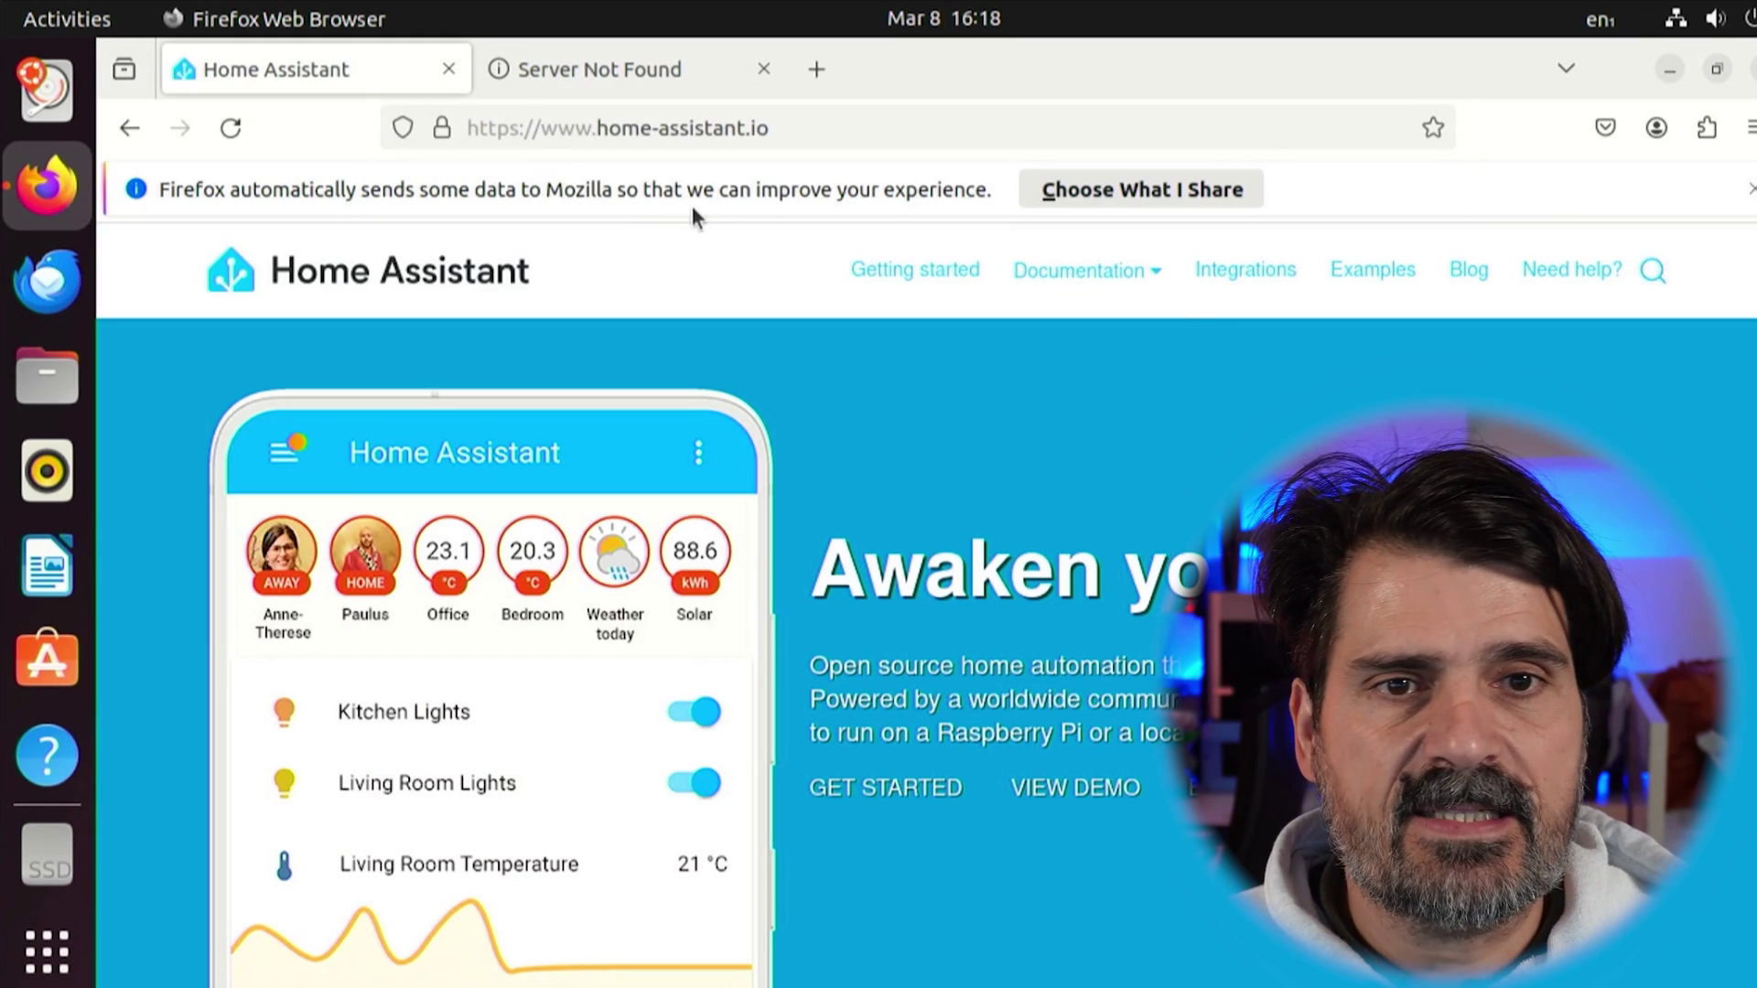
From Documentation > Installation, open the generic x86-64 tutorial and download the HAOS image
mouse_move(1089, 268)
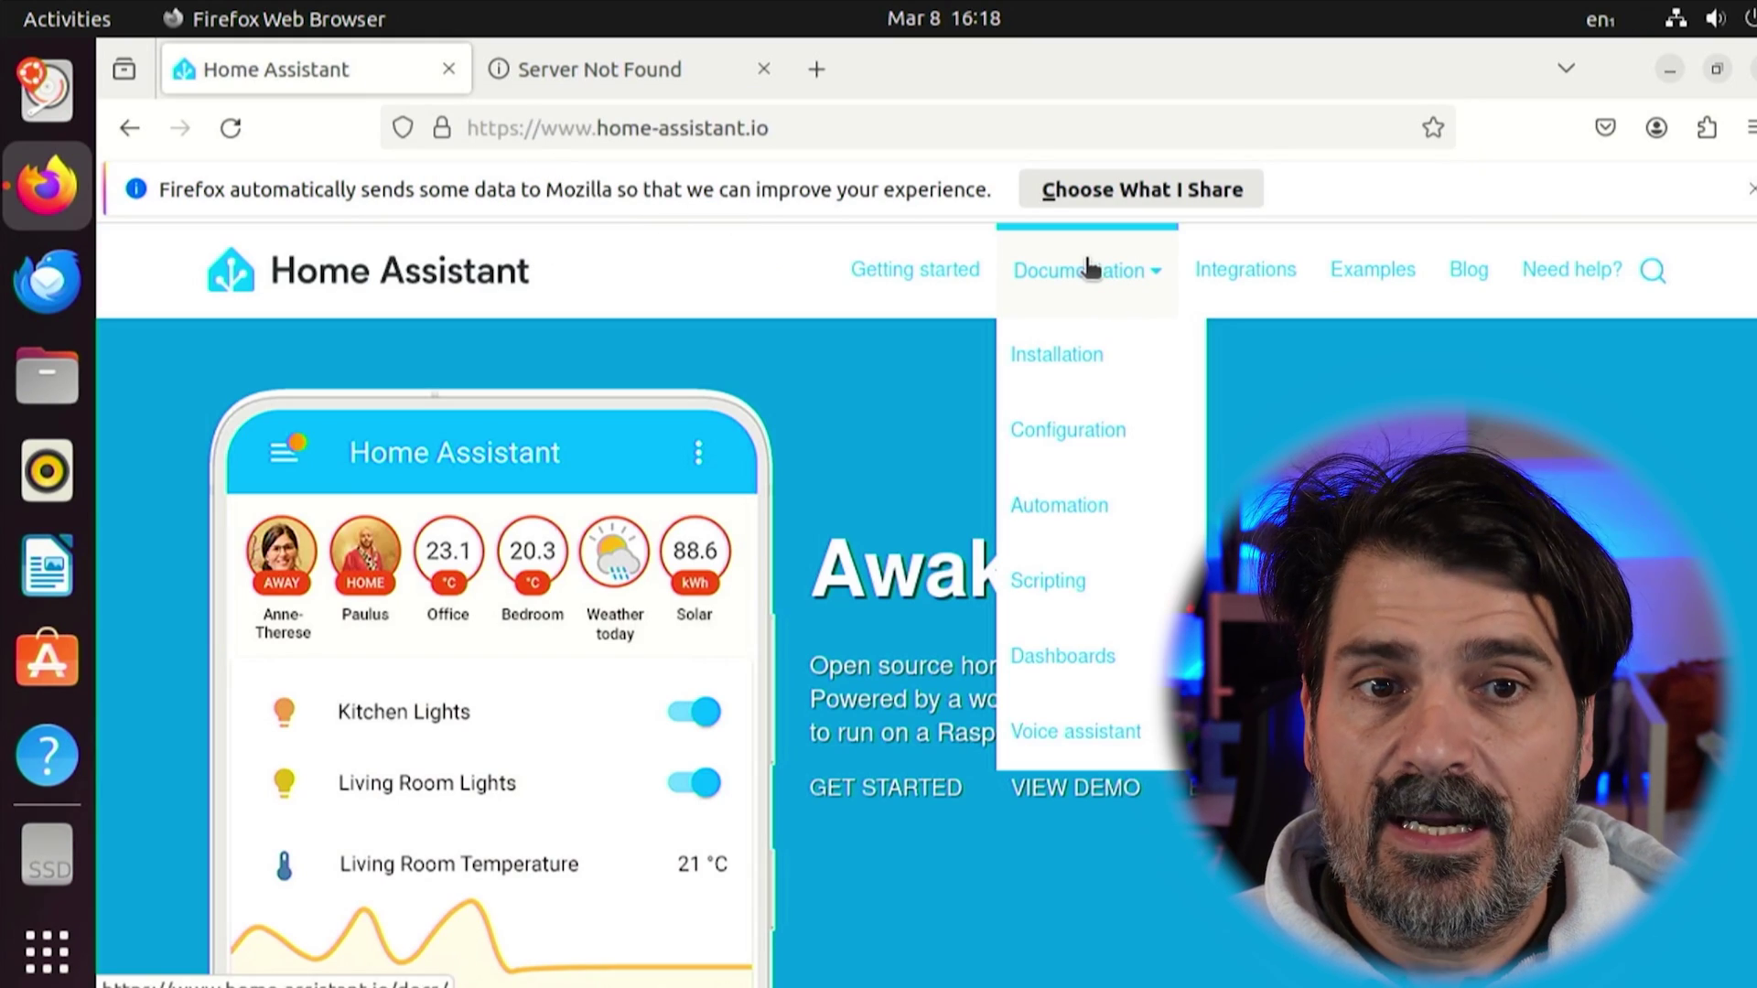
left_click(1056, 356)
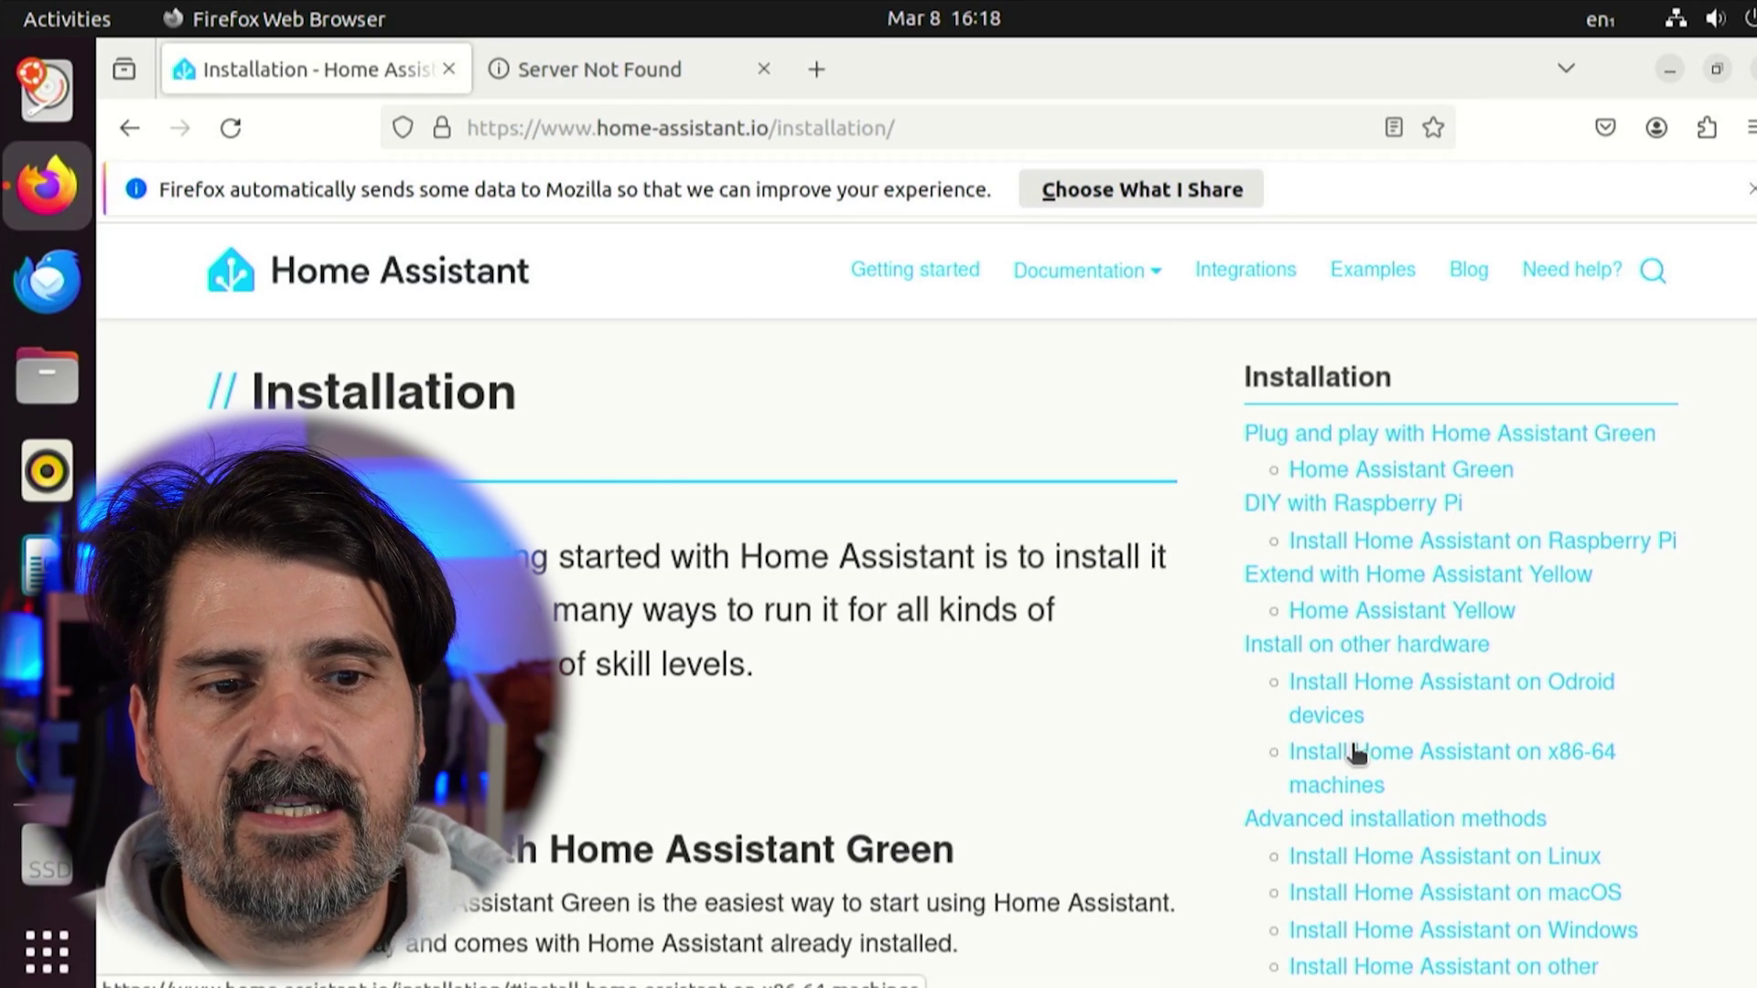
left_click(1358, 753)
left_click(645, 784)
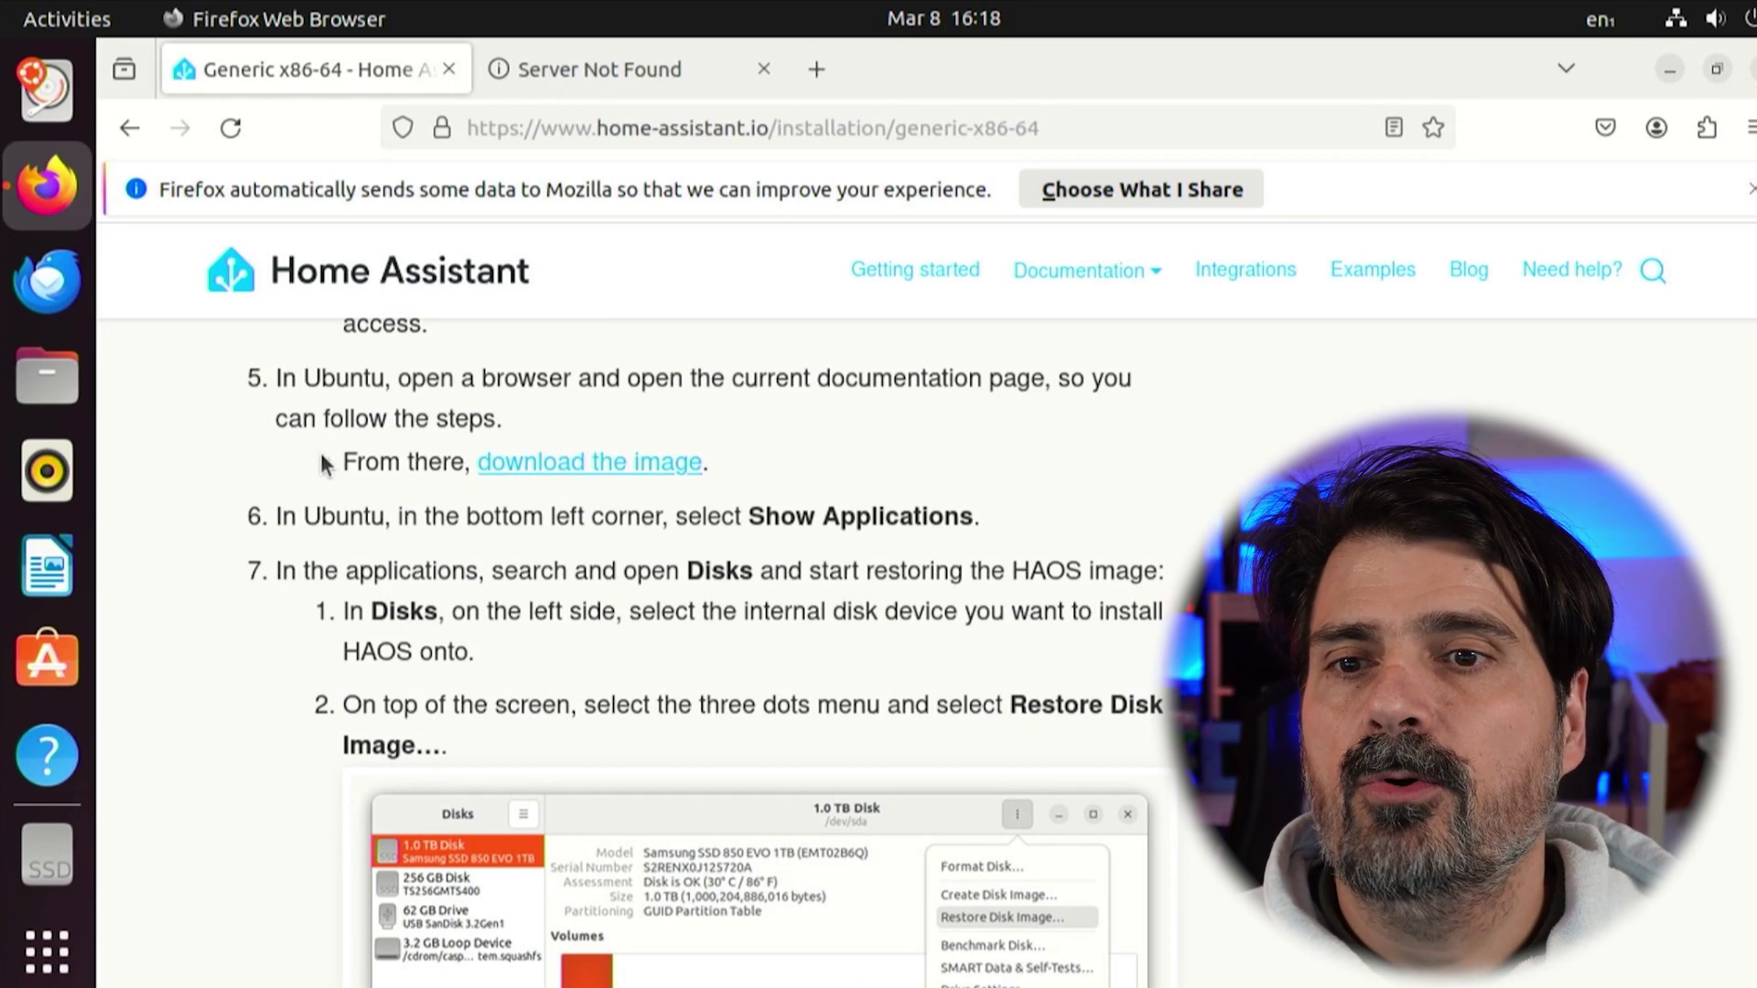
left_click(618, 465)
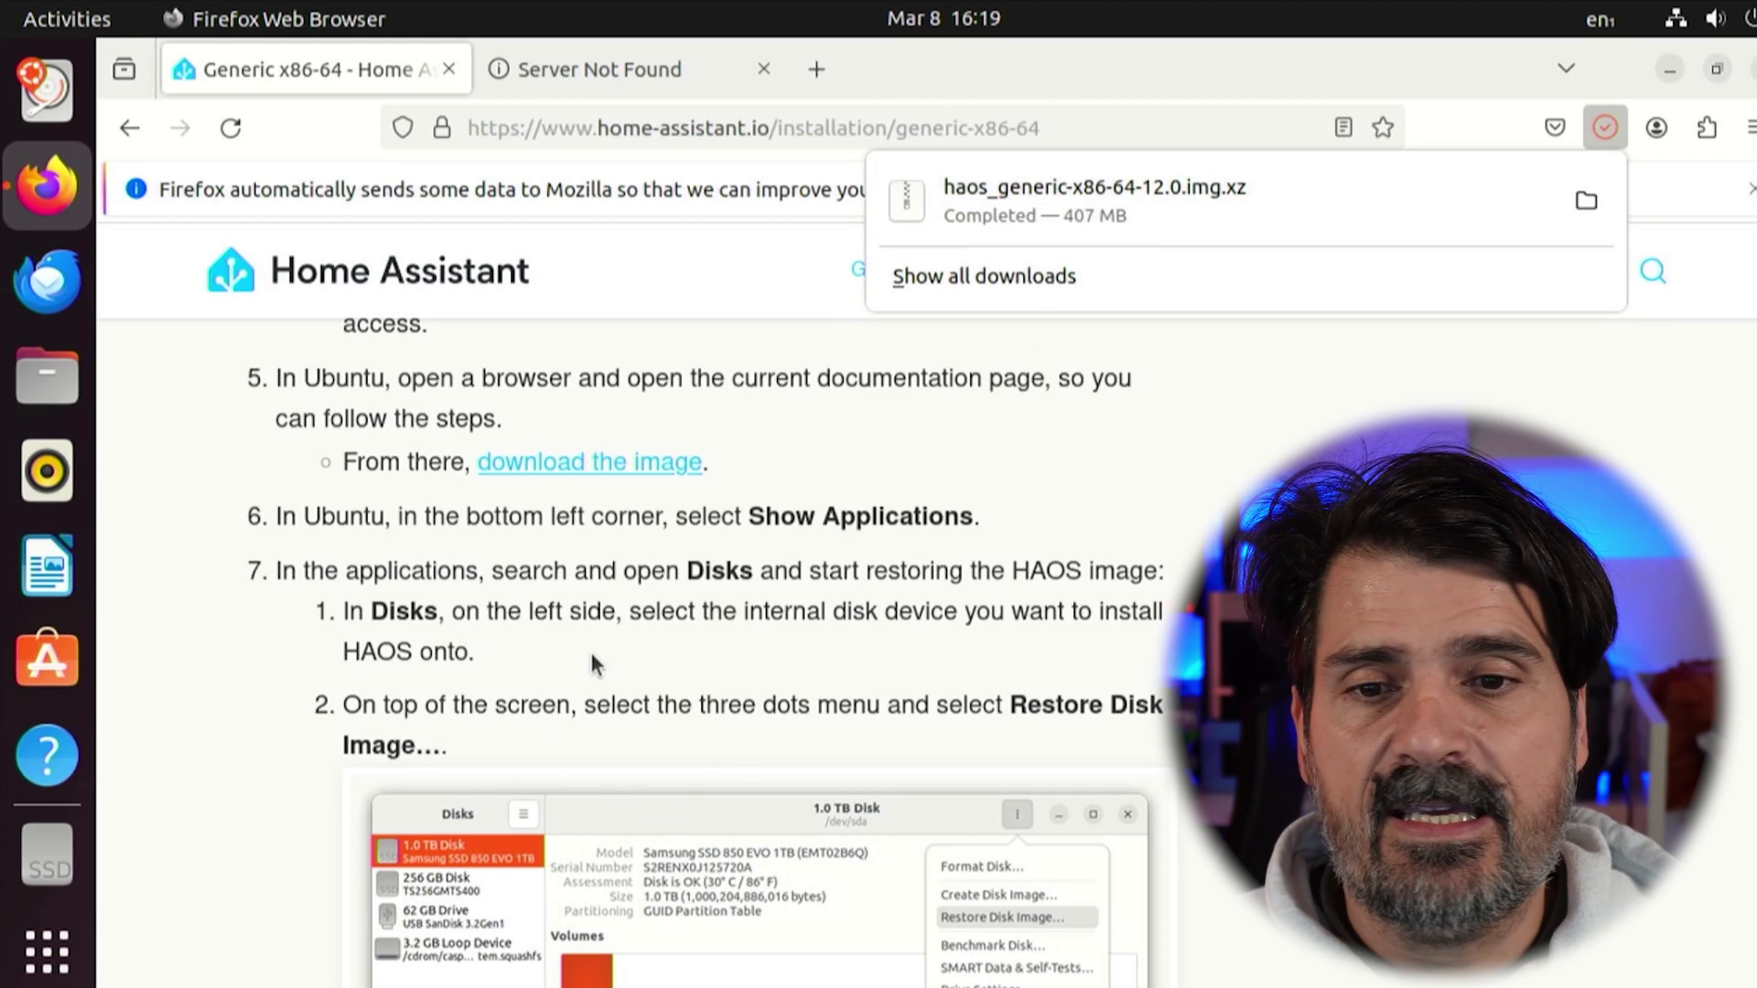
Search the application overview for 'disk' to find the Disks utility
scroll(589, 652, "down", 3)
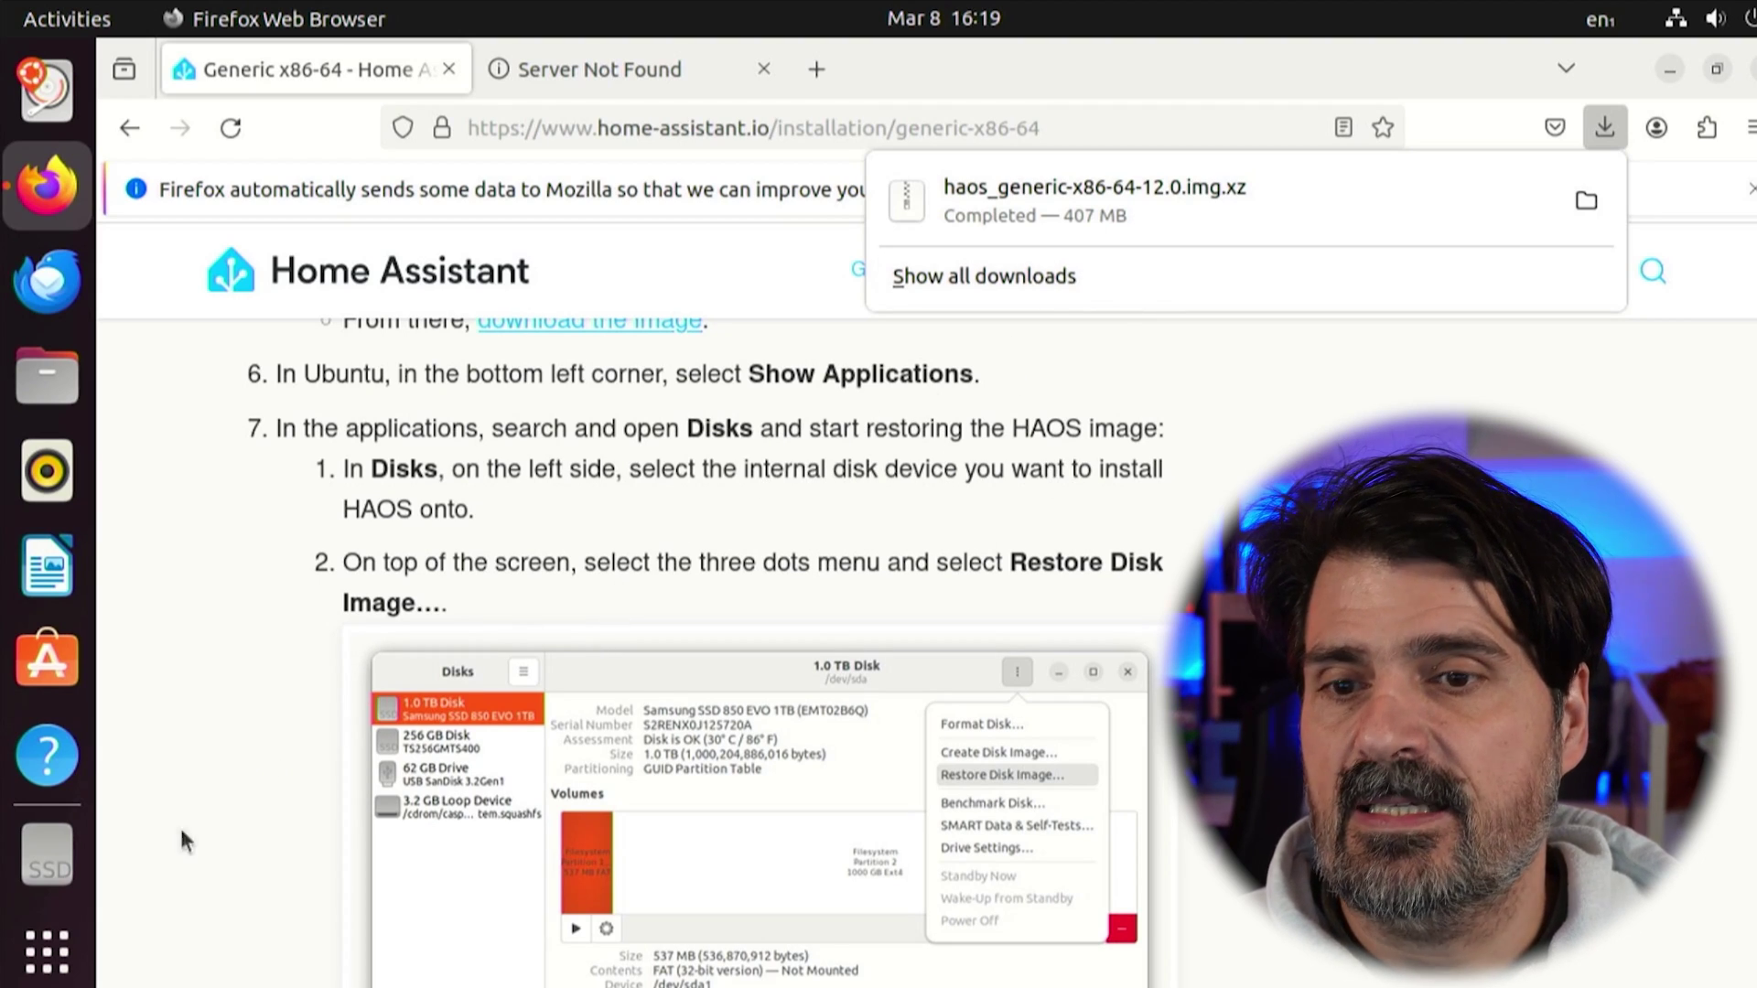
left_click(48, 950)
type("d")
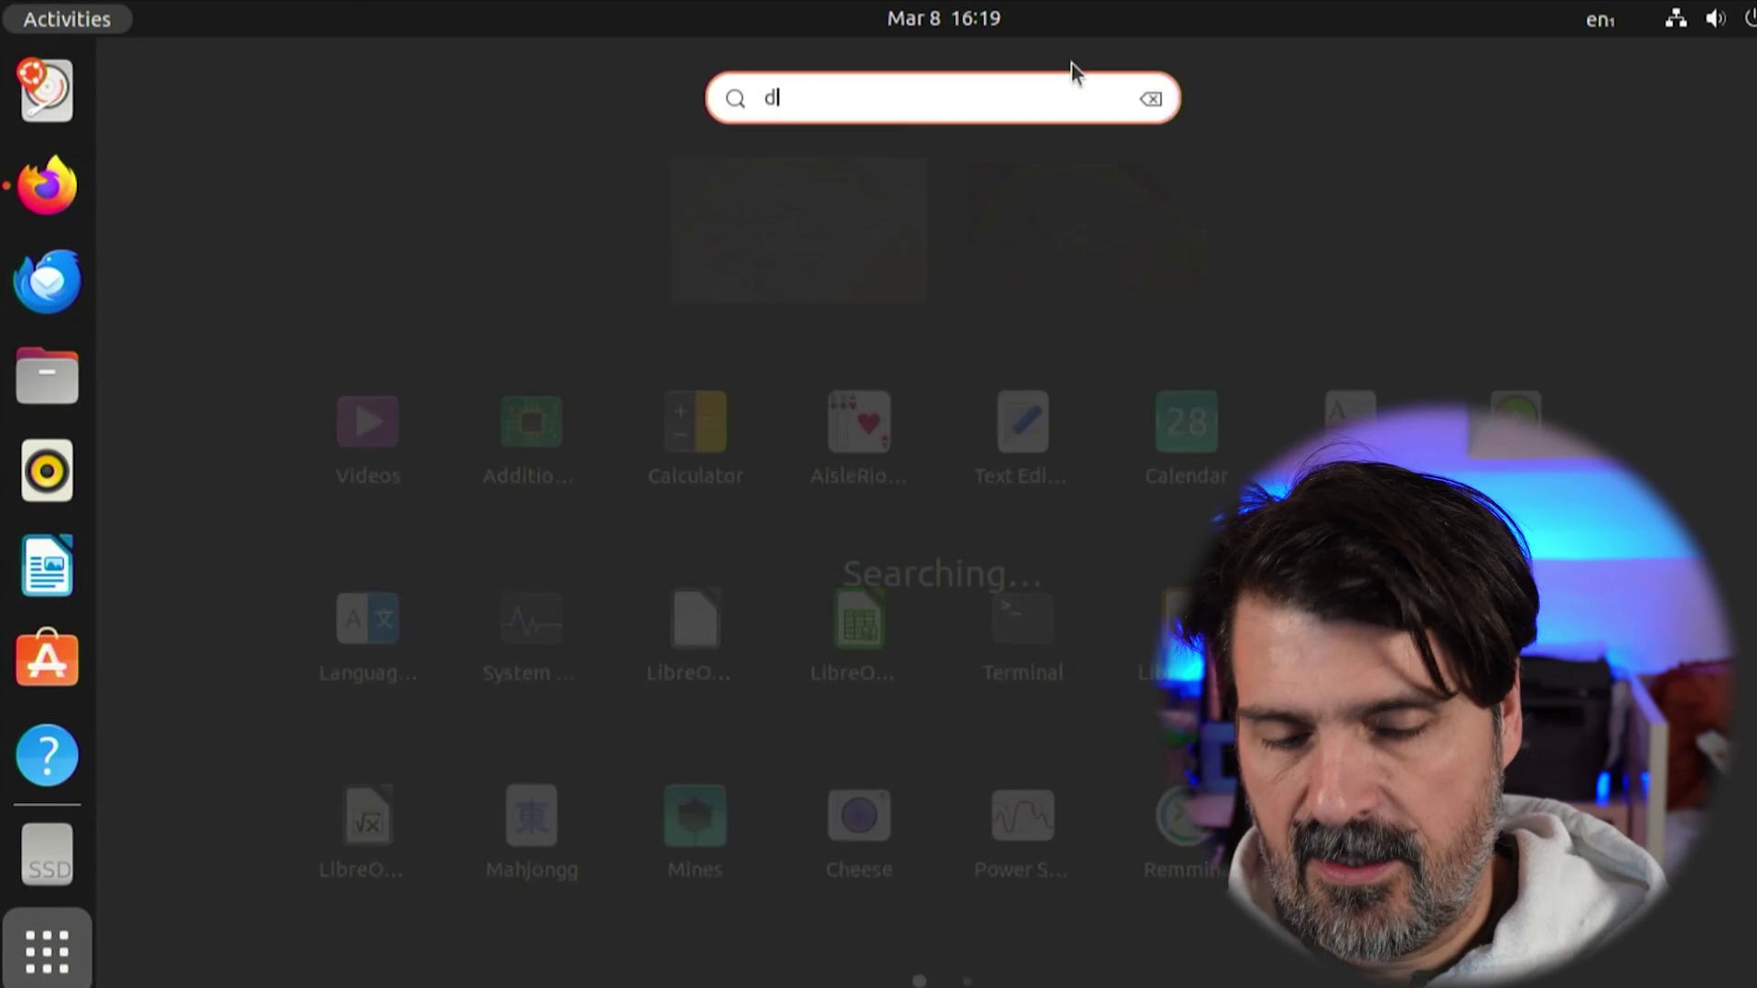
type("isk")
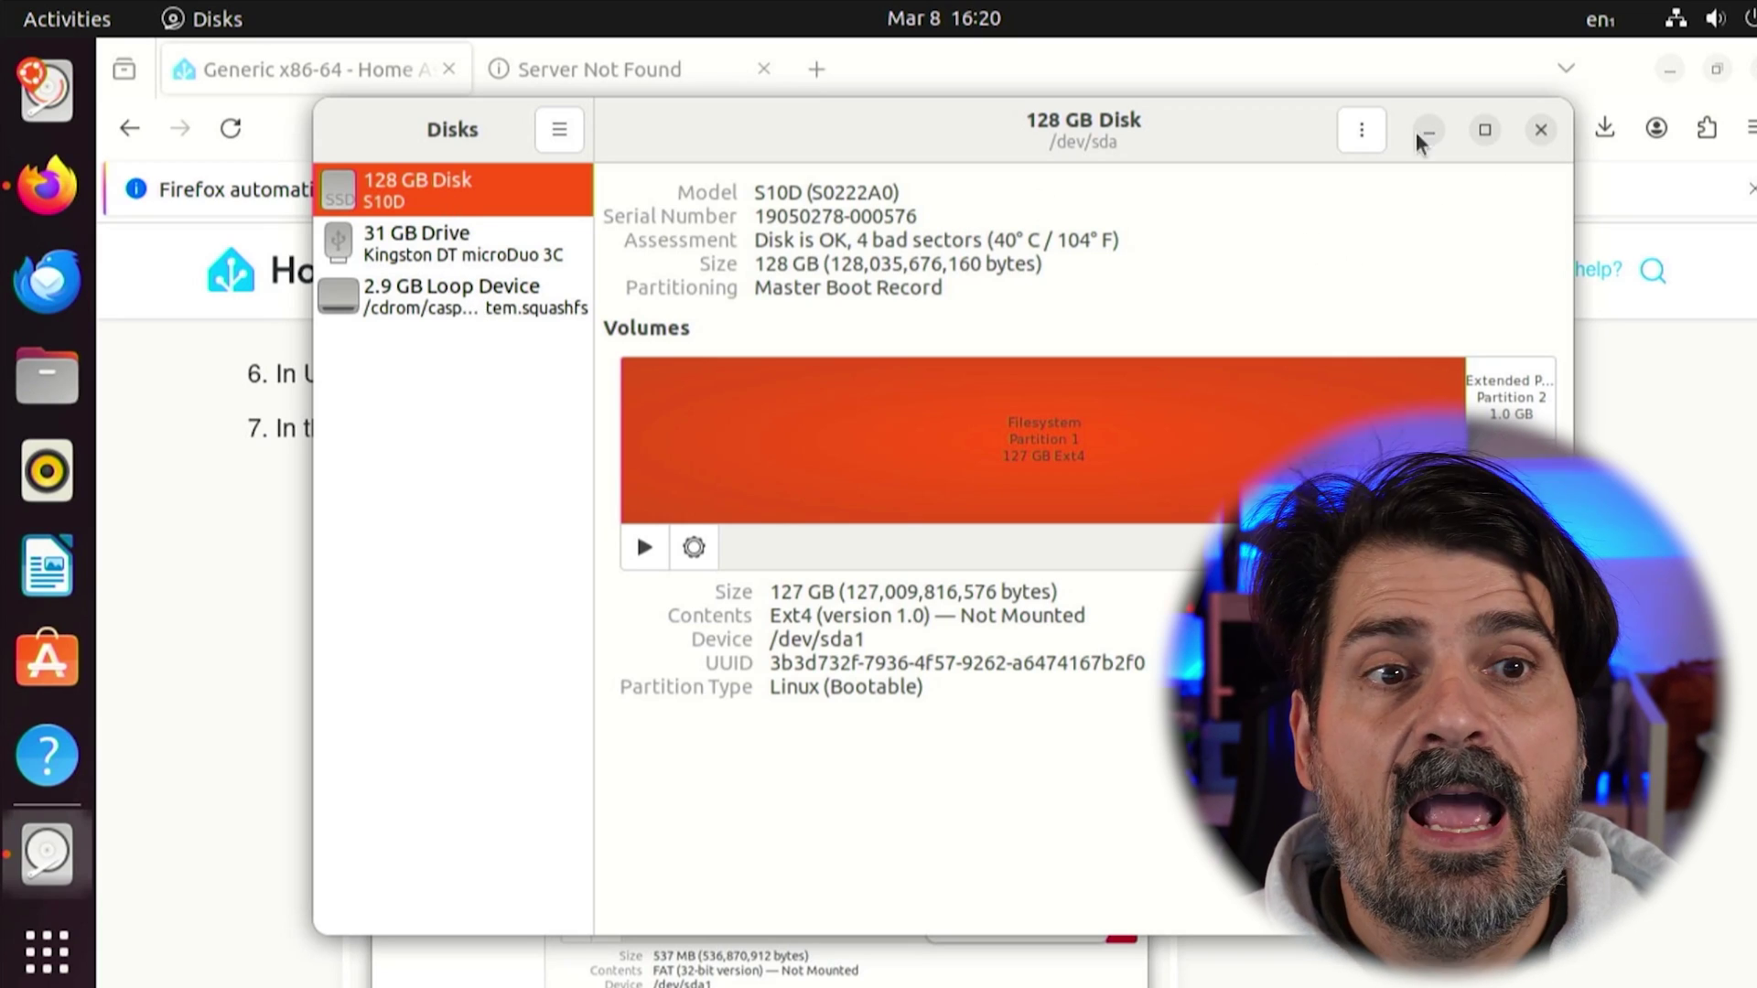
Restore haos_generic-x86-64-12.0.img.xz from Downloads onto the 128 GB disk, confirming the overwrite
left_click(1378, 131)
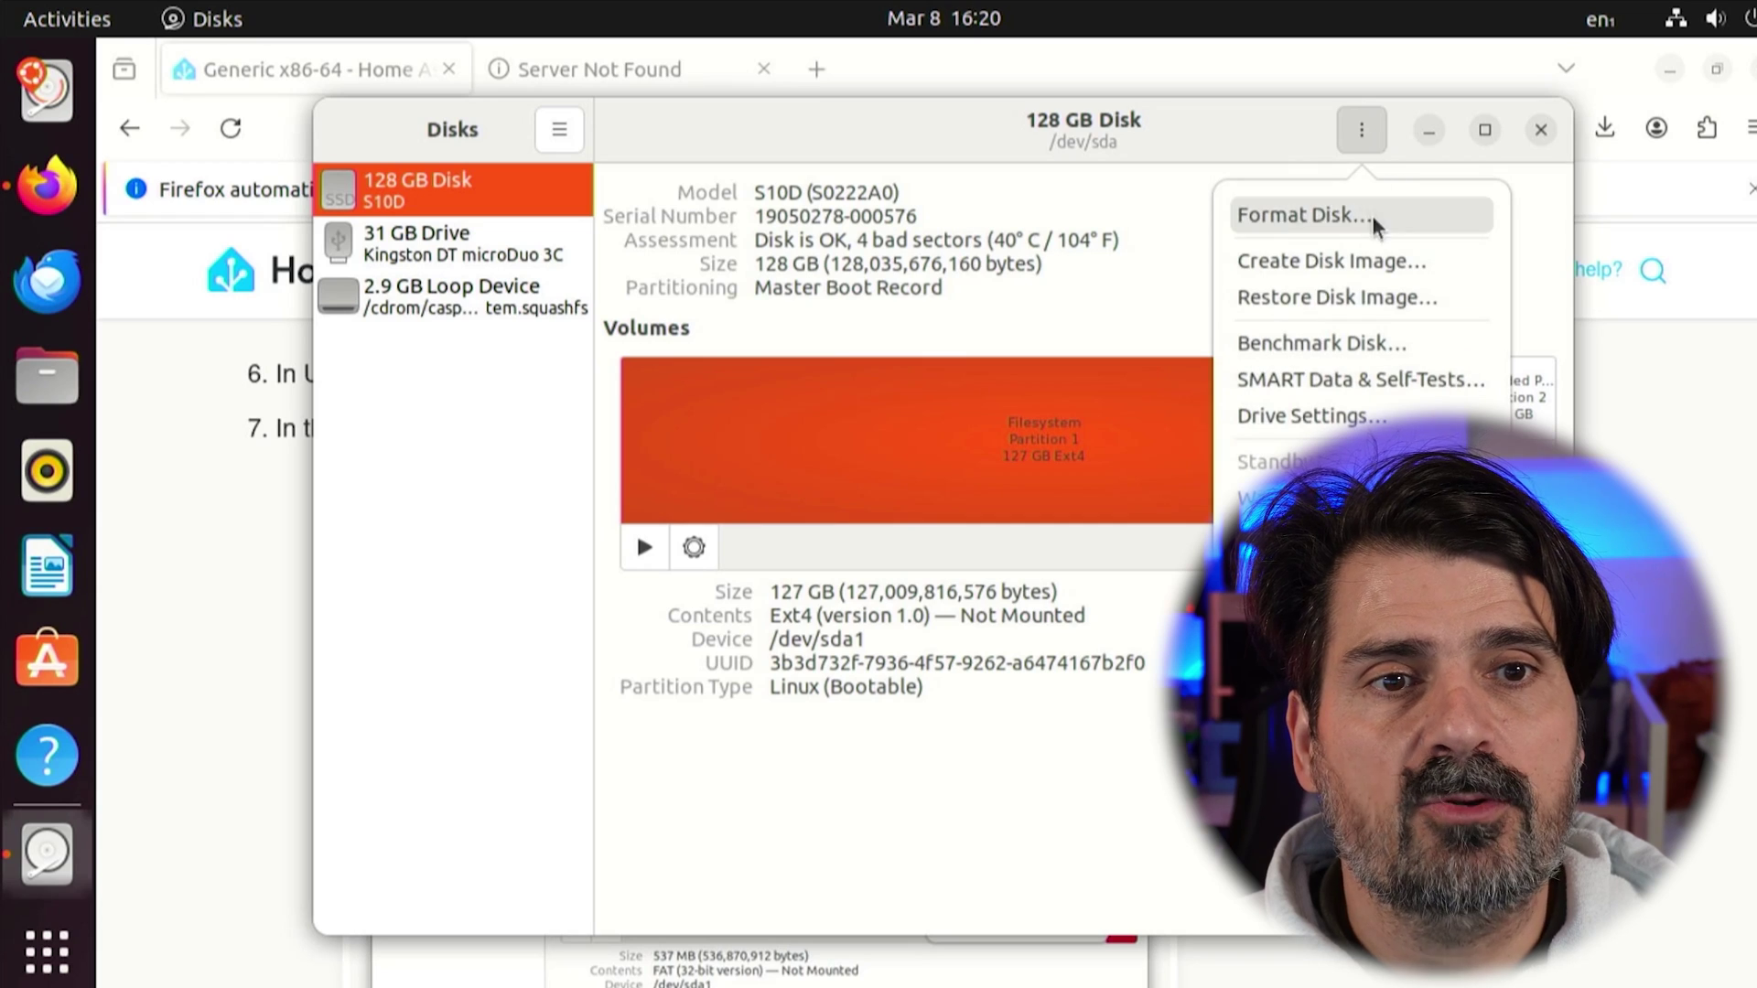
left_click(1305, 291)
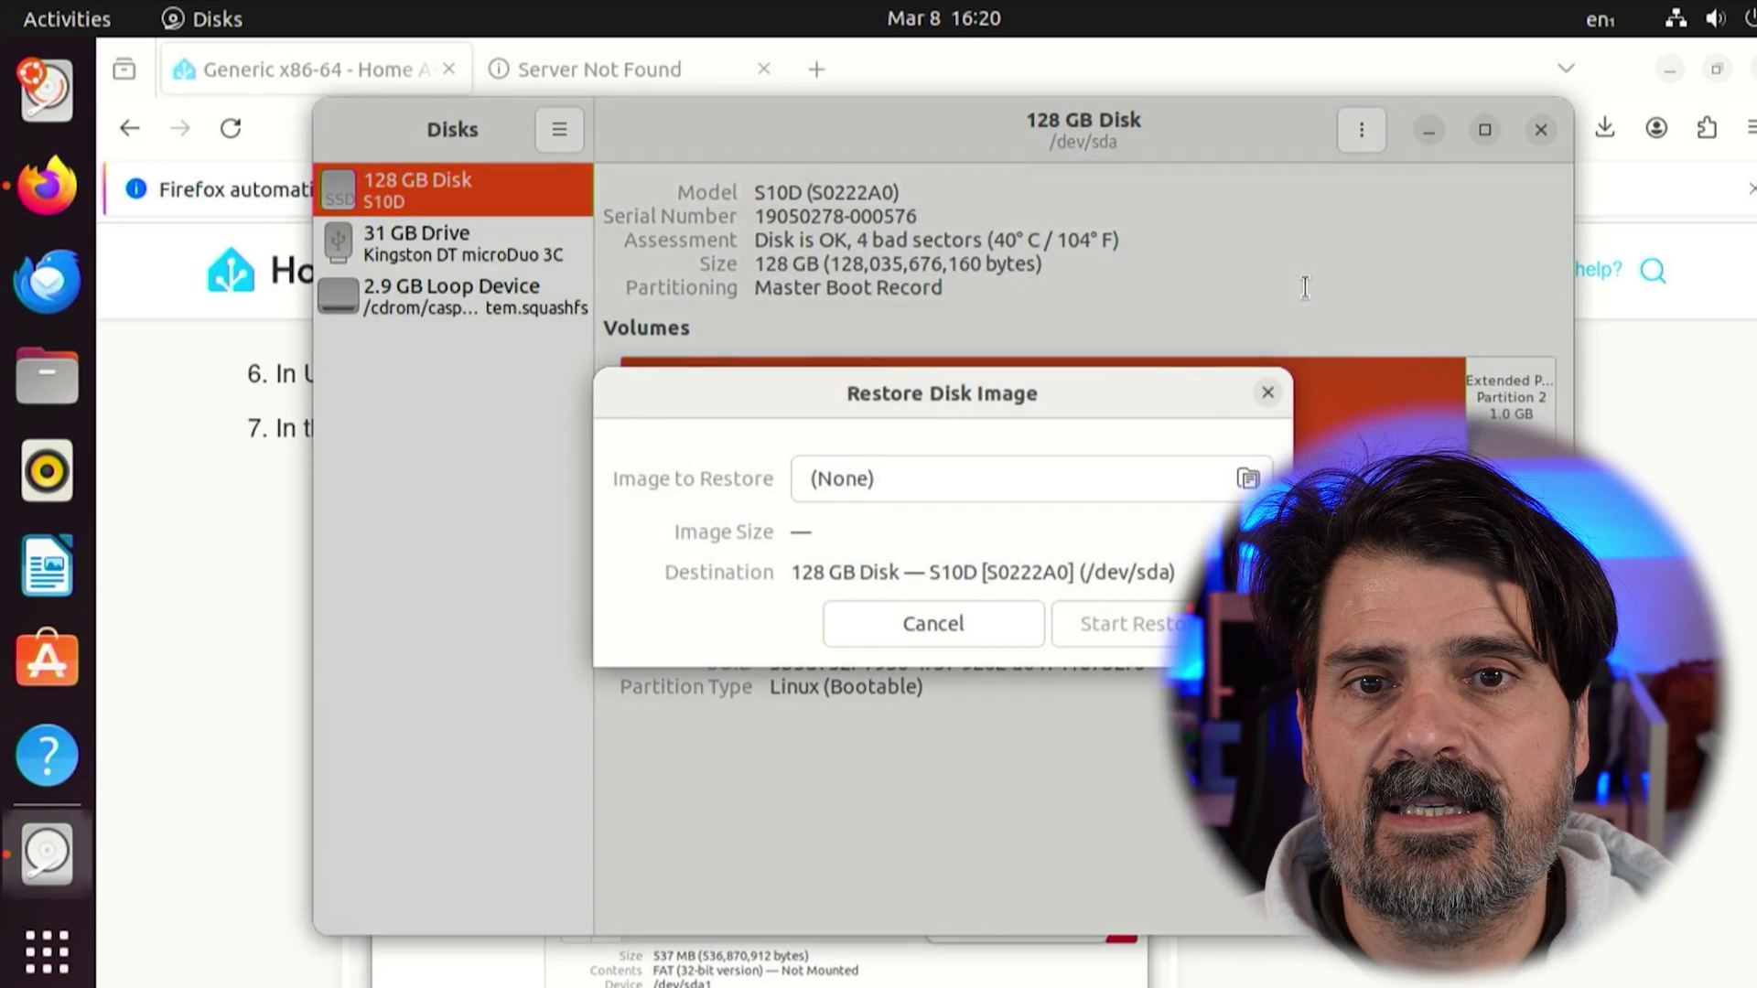
left_click(1250, 478)
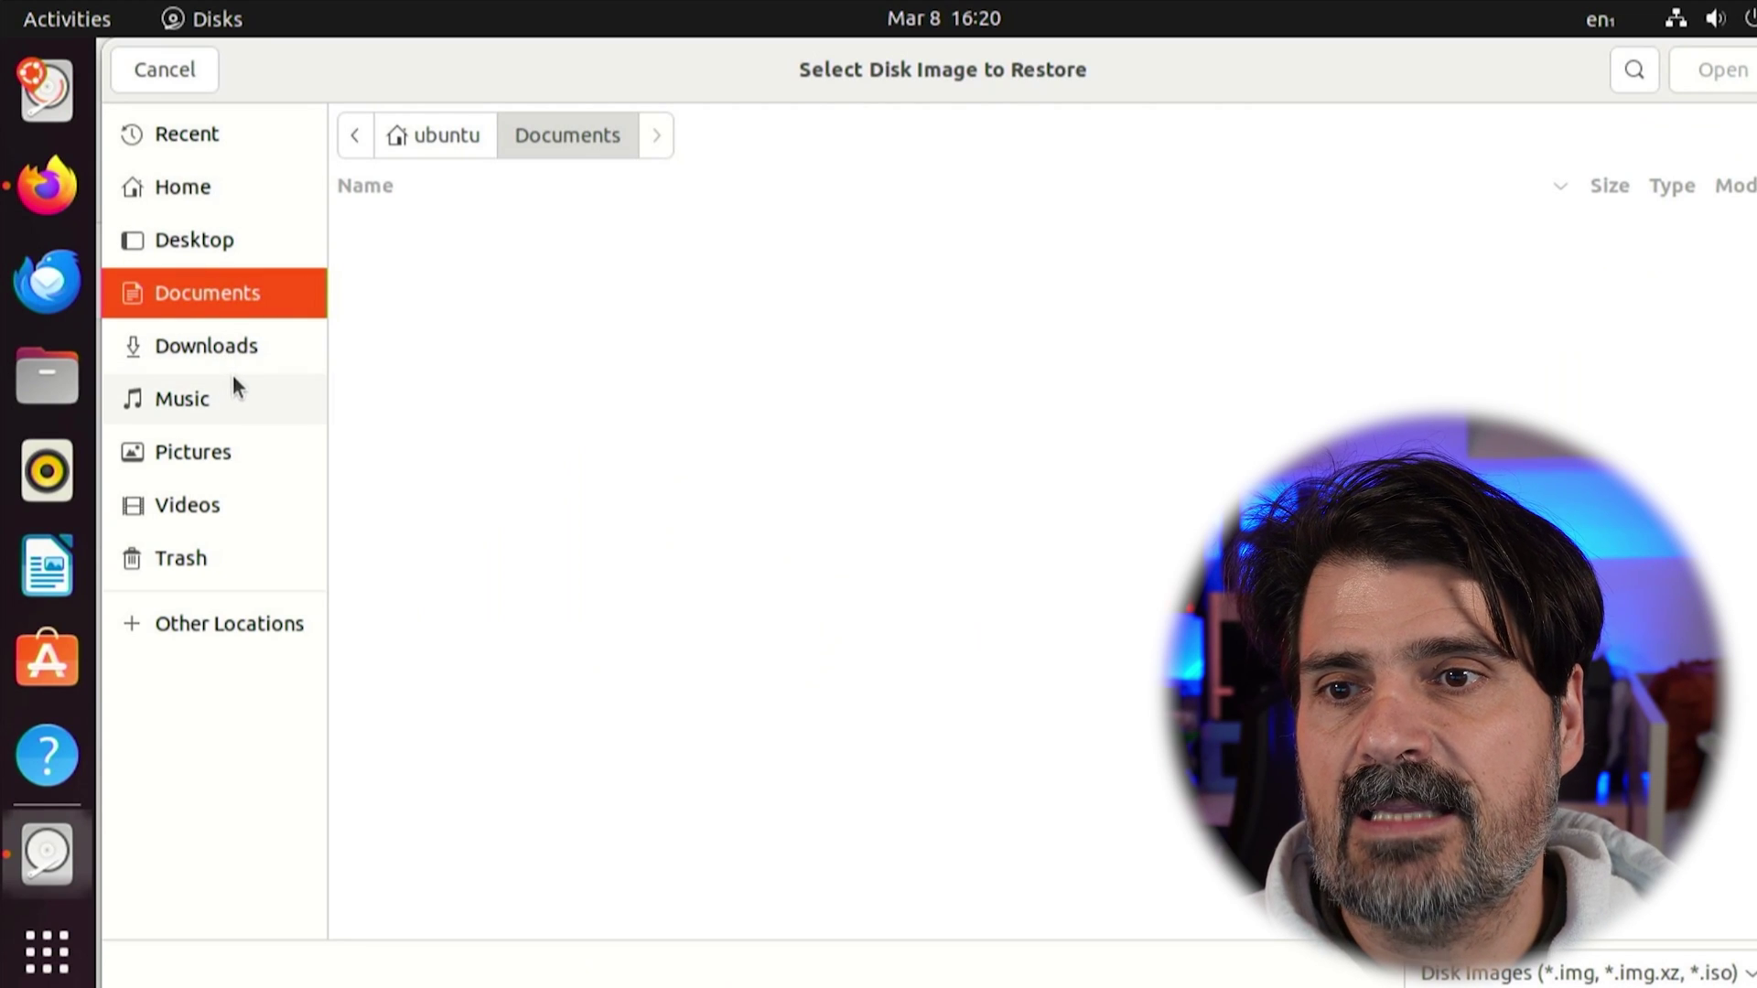
left_click(215, 344)
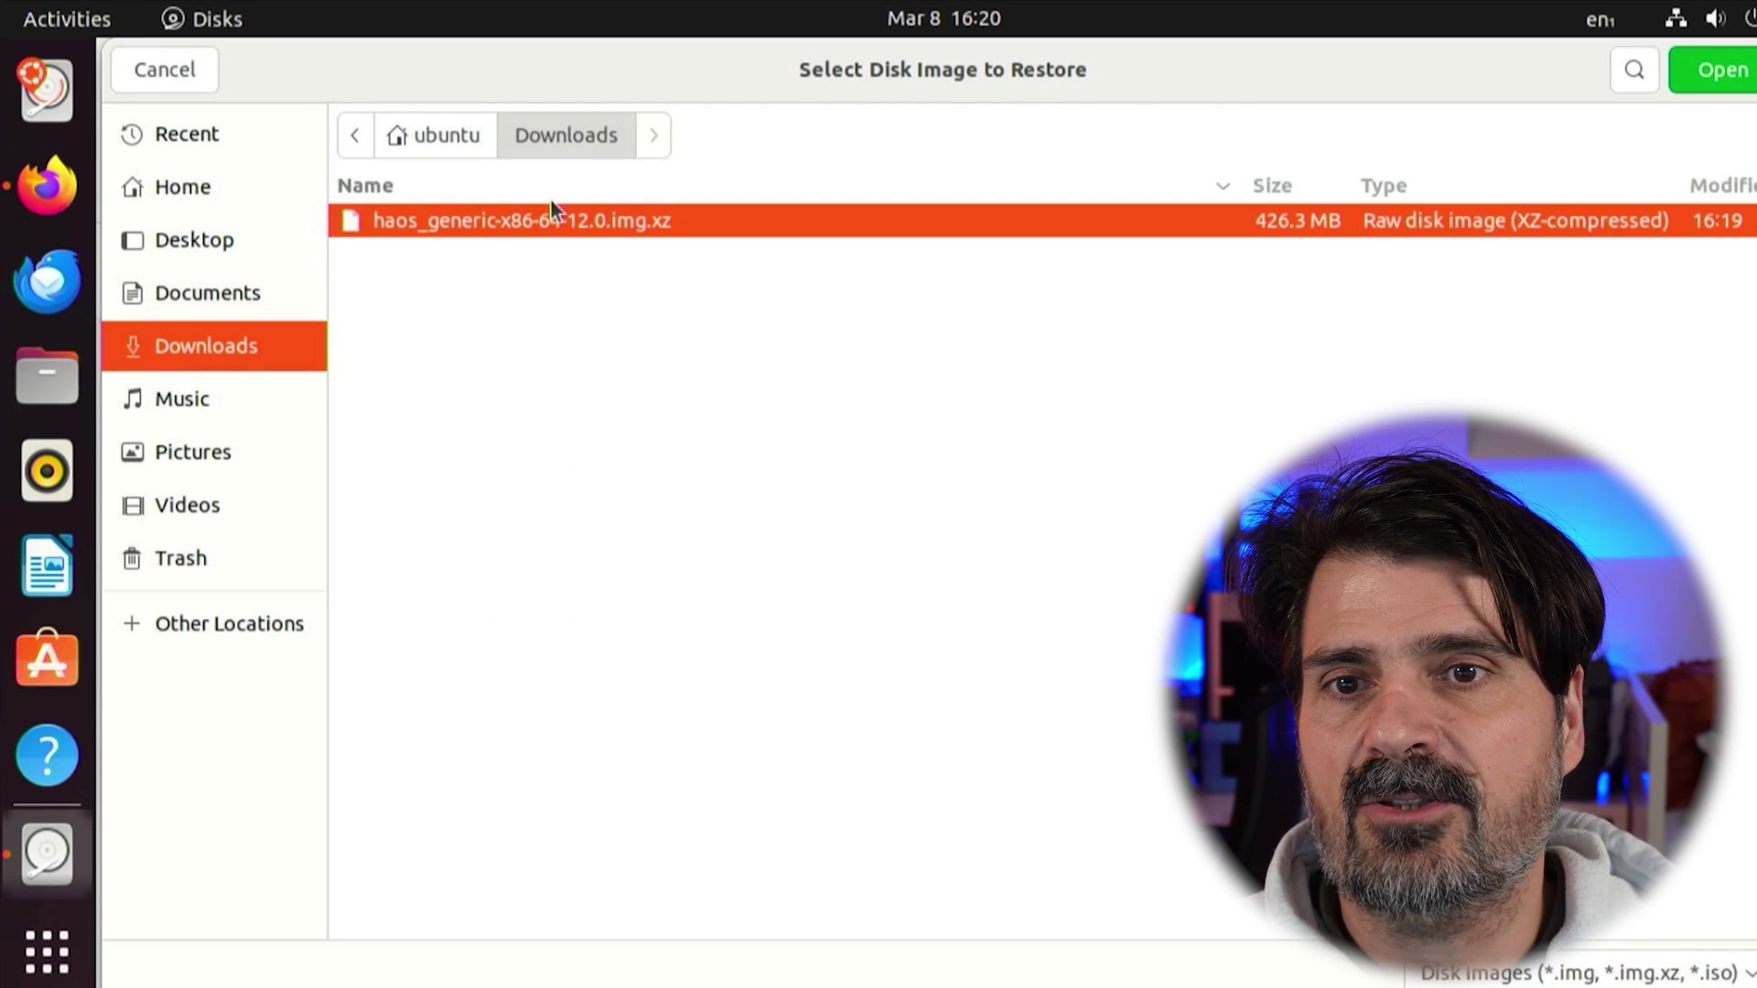
double_click(525, 214)
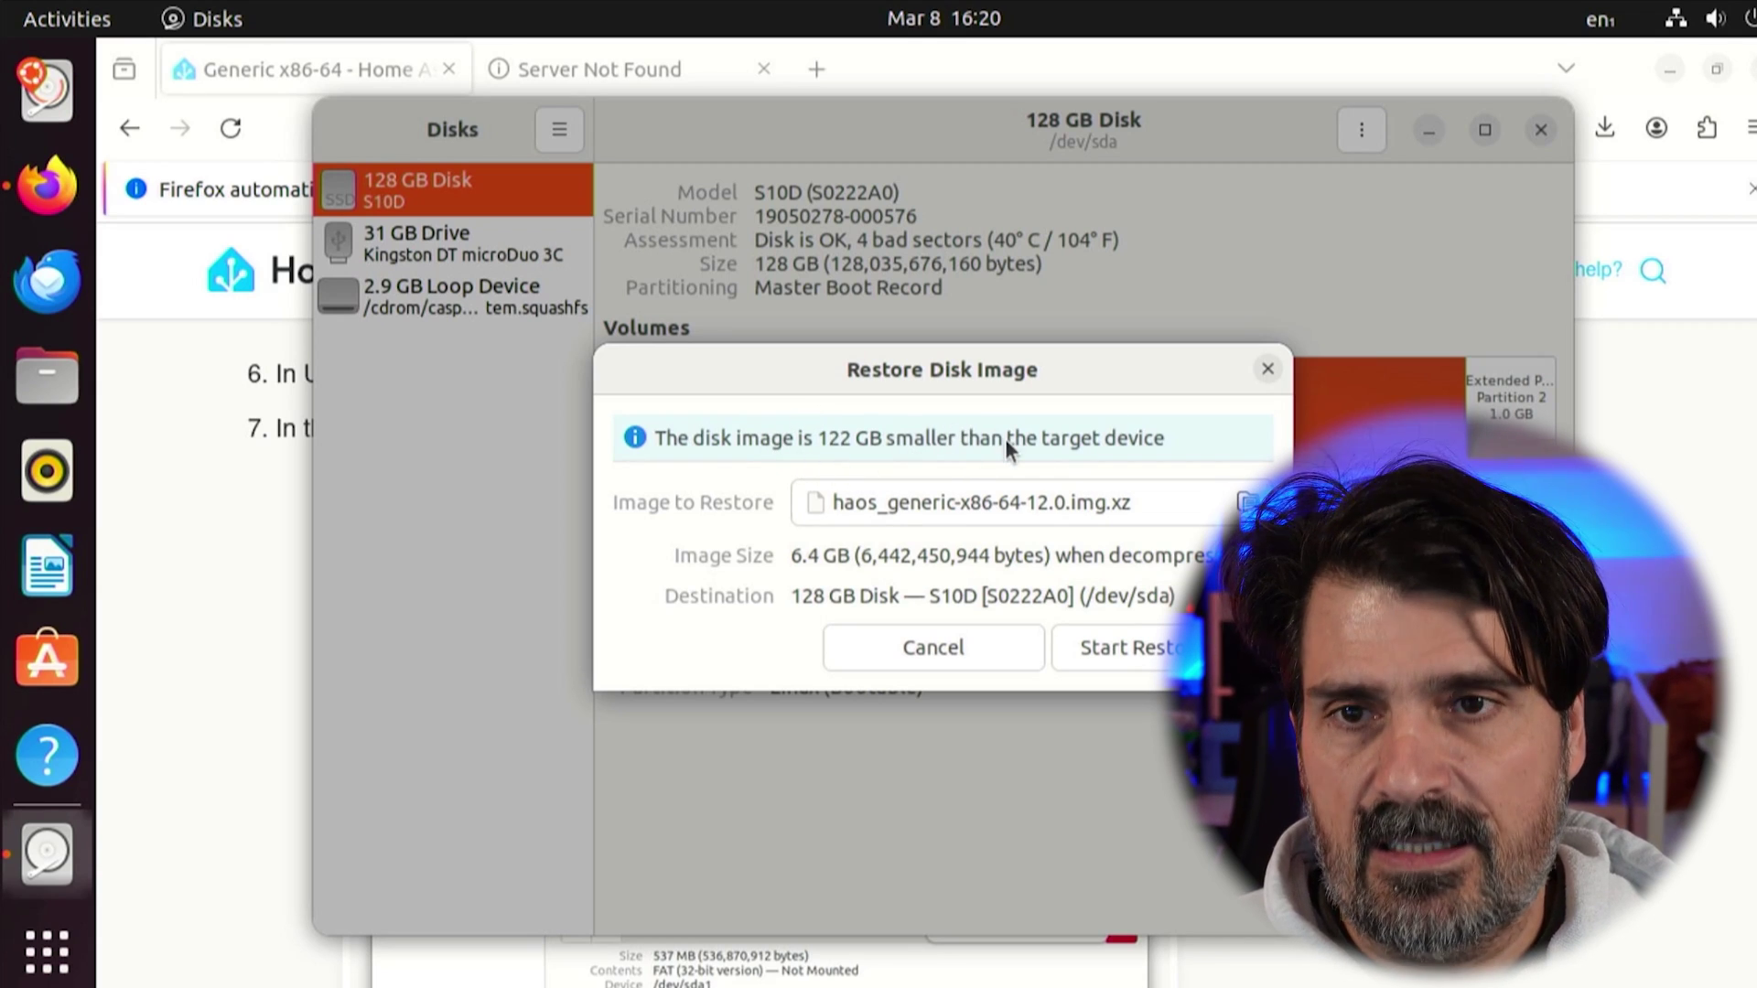
left_click(1126, 645)
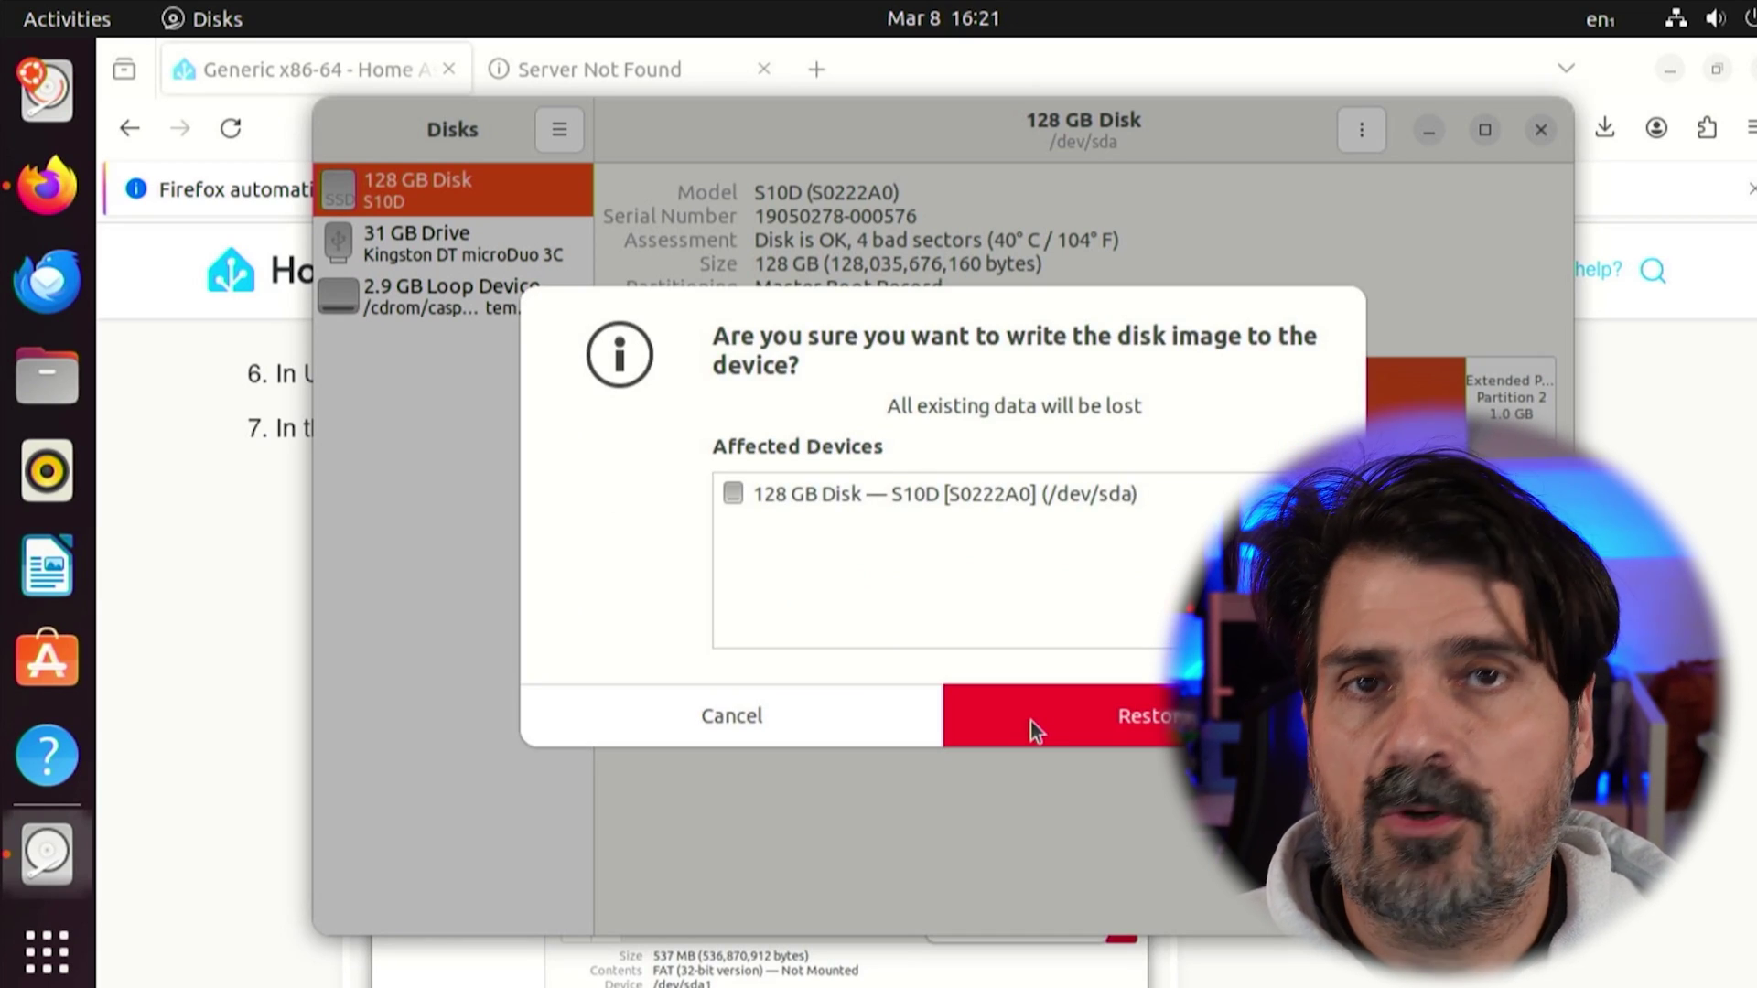
left_click(1031, 722)
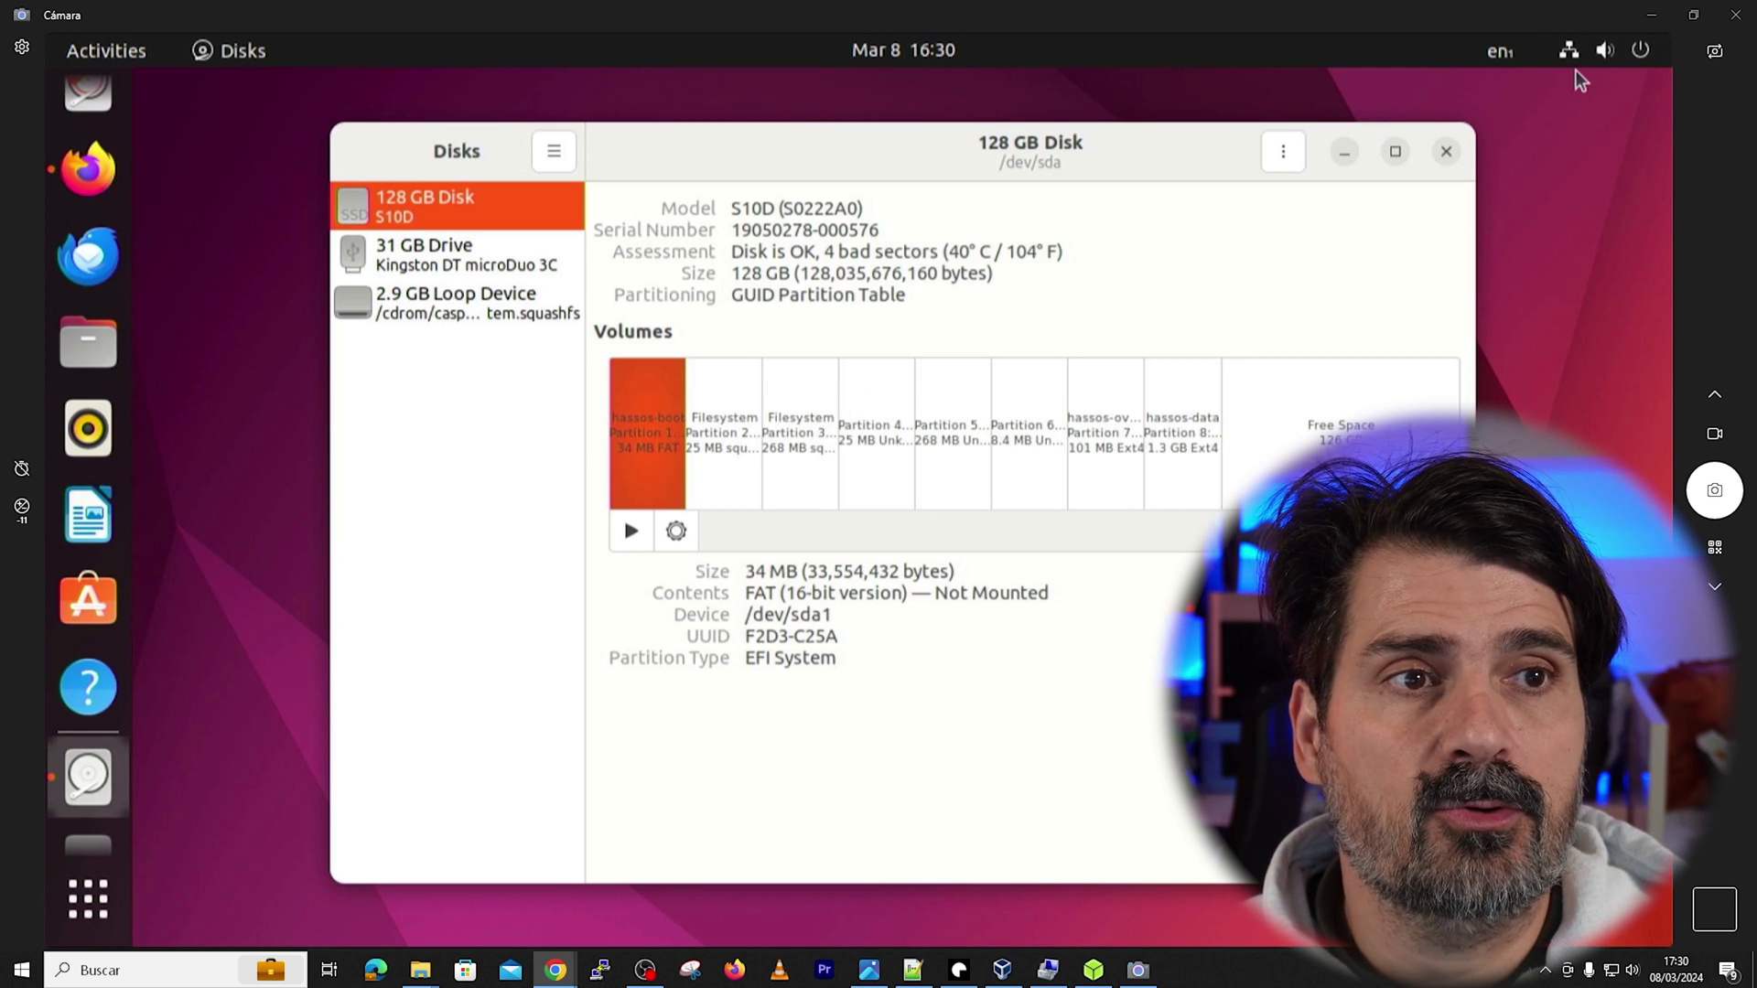
Power off the live Ubuntu system from the top-right system menu, confirming the shutdown
left_click(1645, 57)
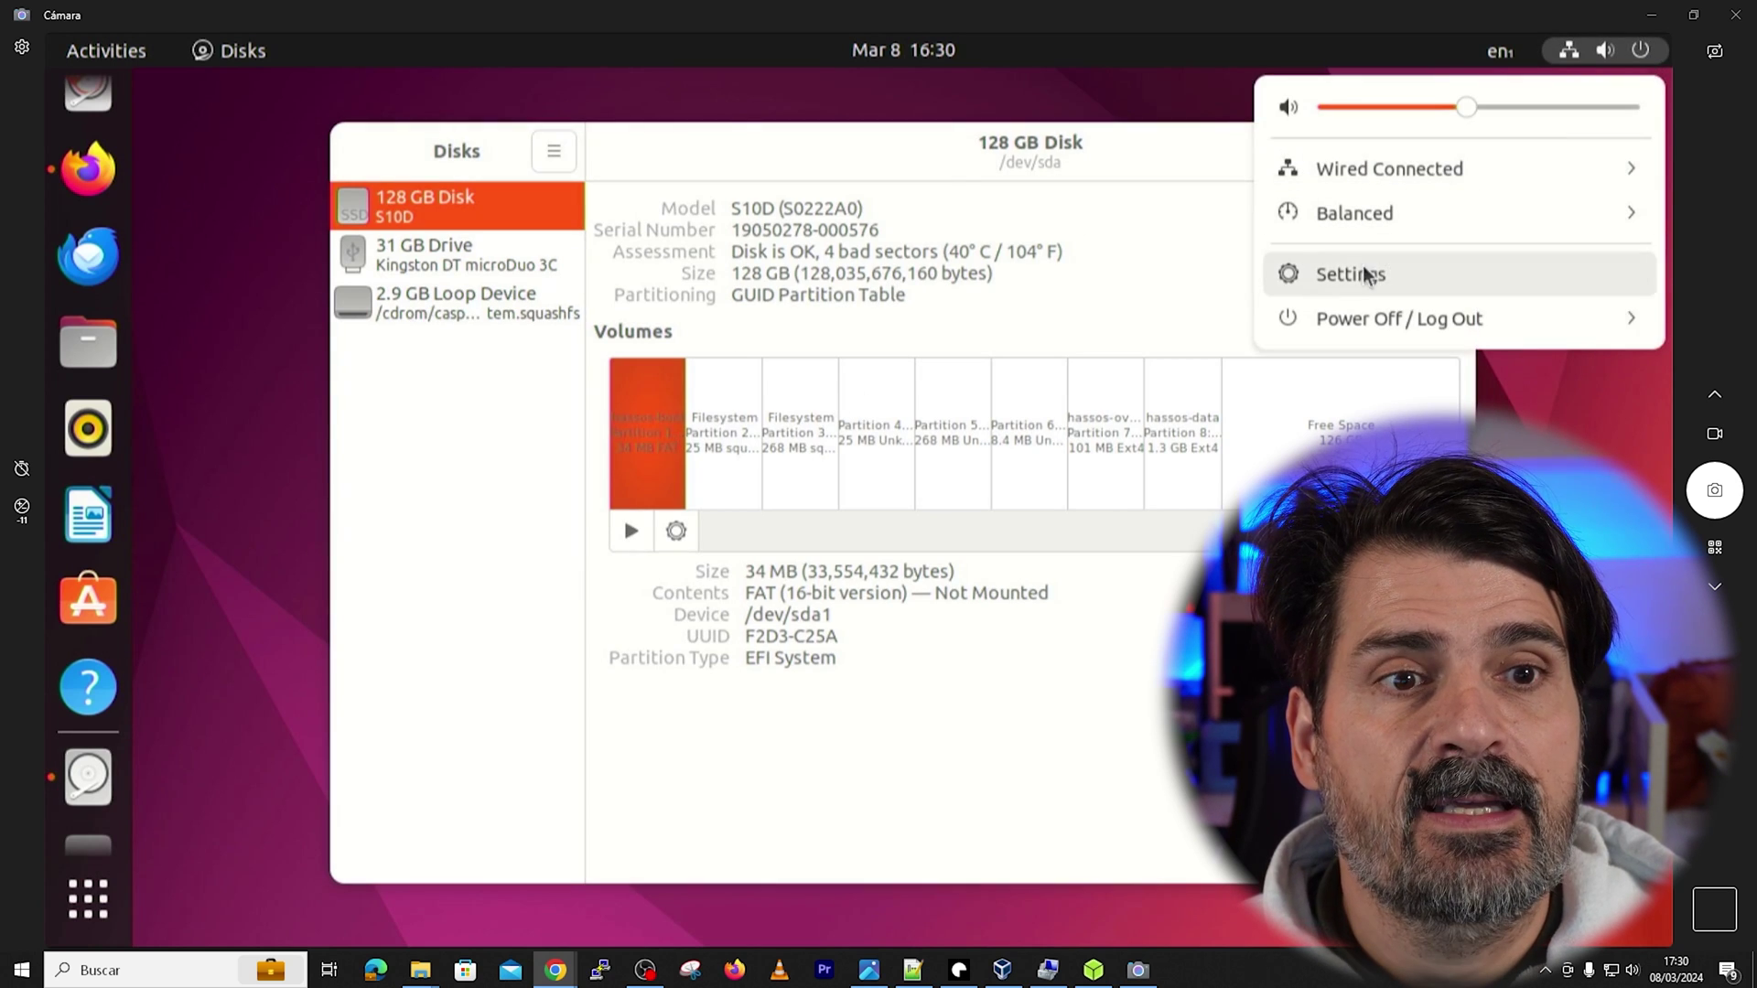
left_click(1333, 318)
left_click(1346, 452)
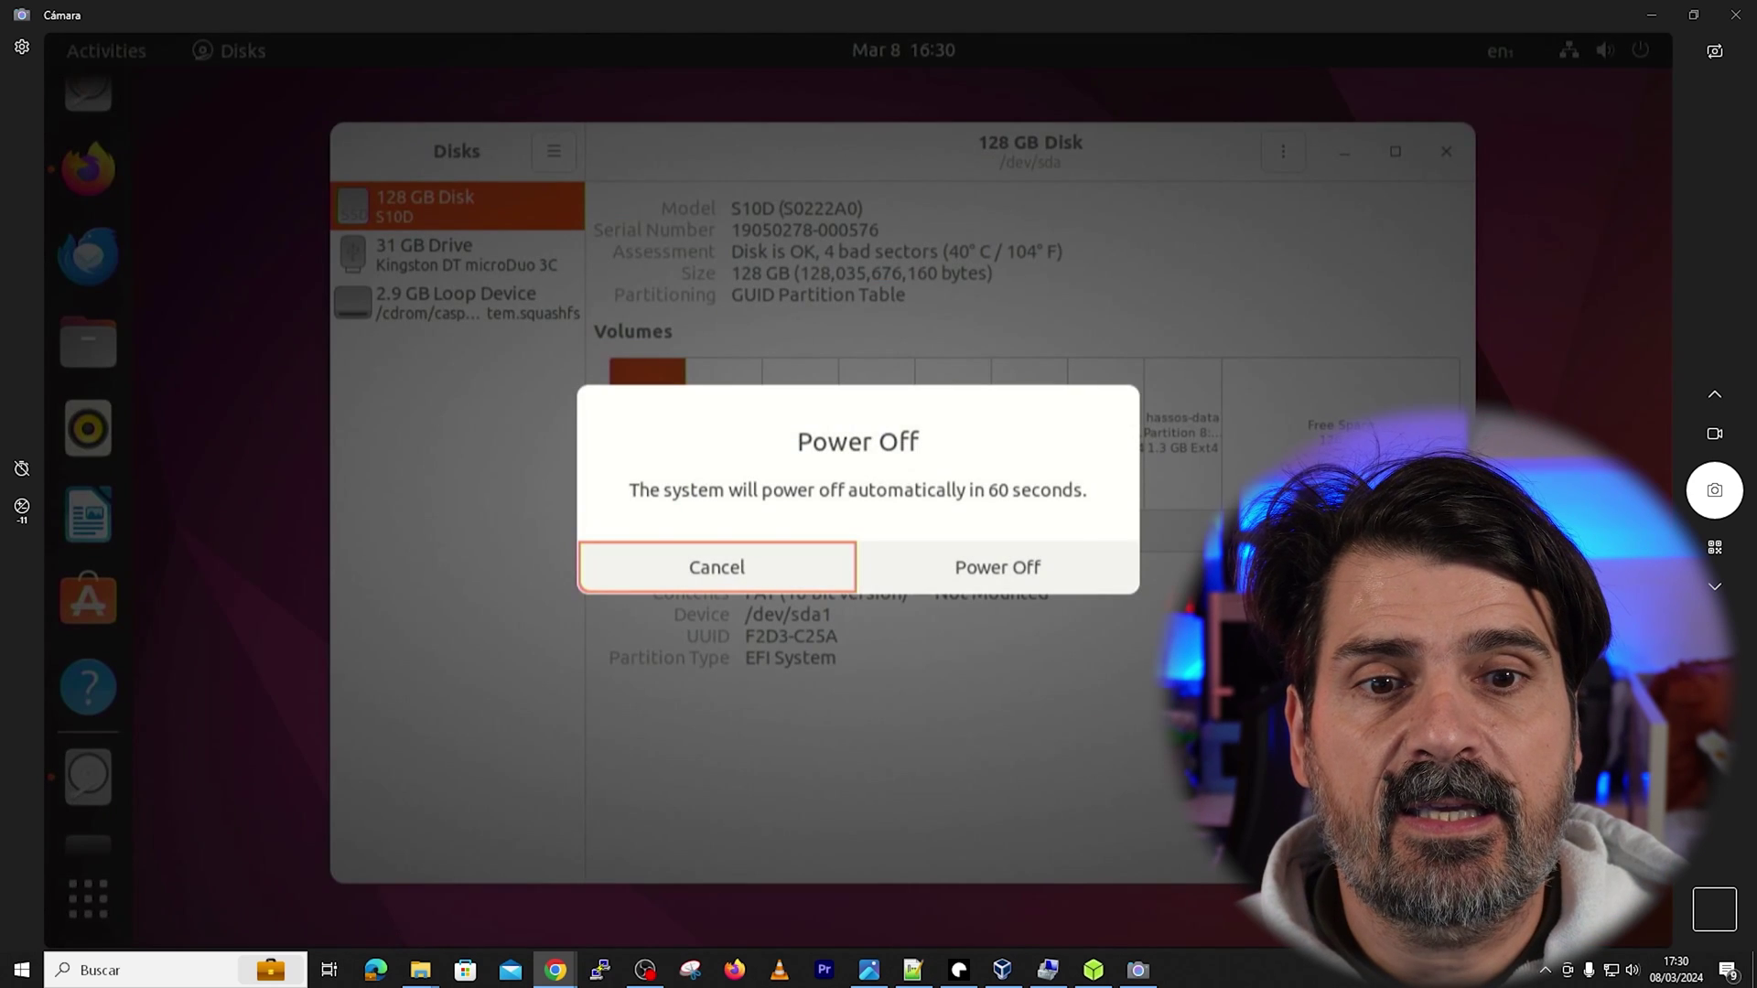
left_click(953, 573)
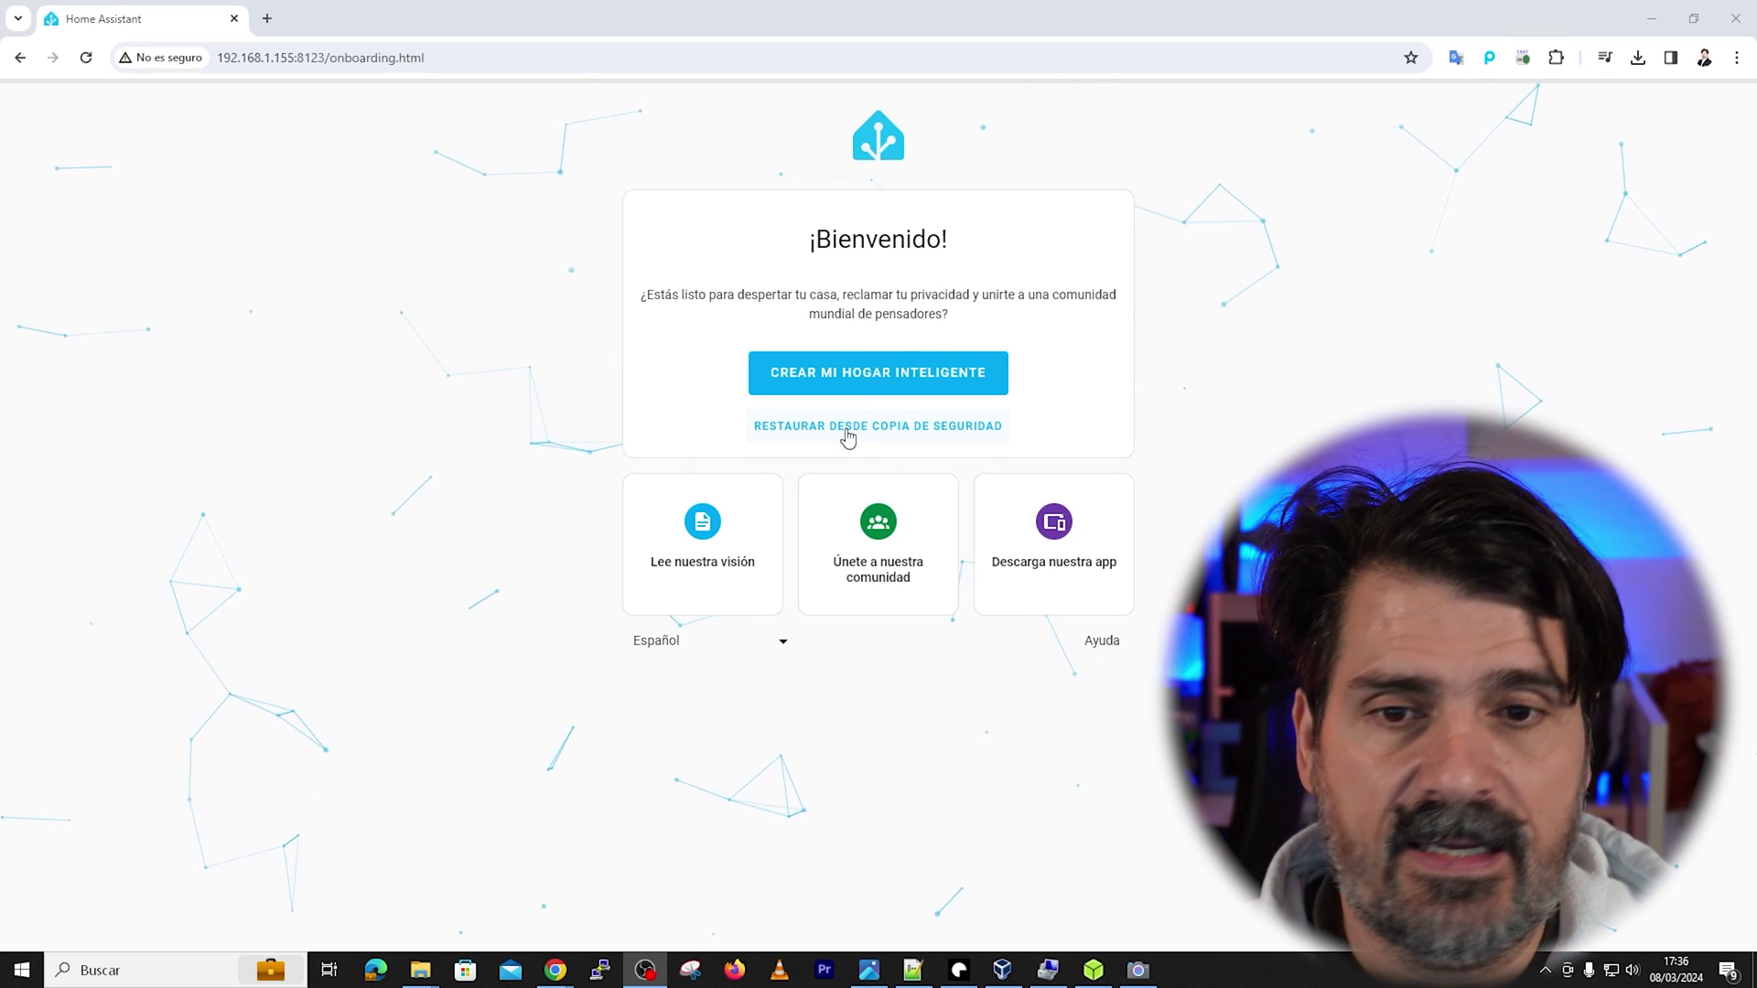
Start a new smart home and create the 'domotica' user account with its credentials
left_click(864, 373)
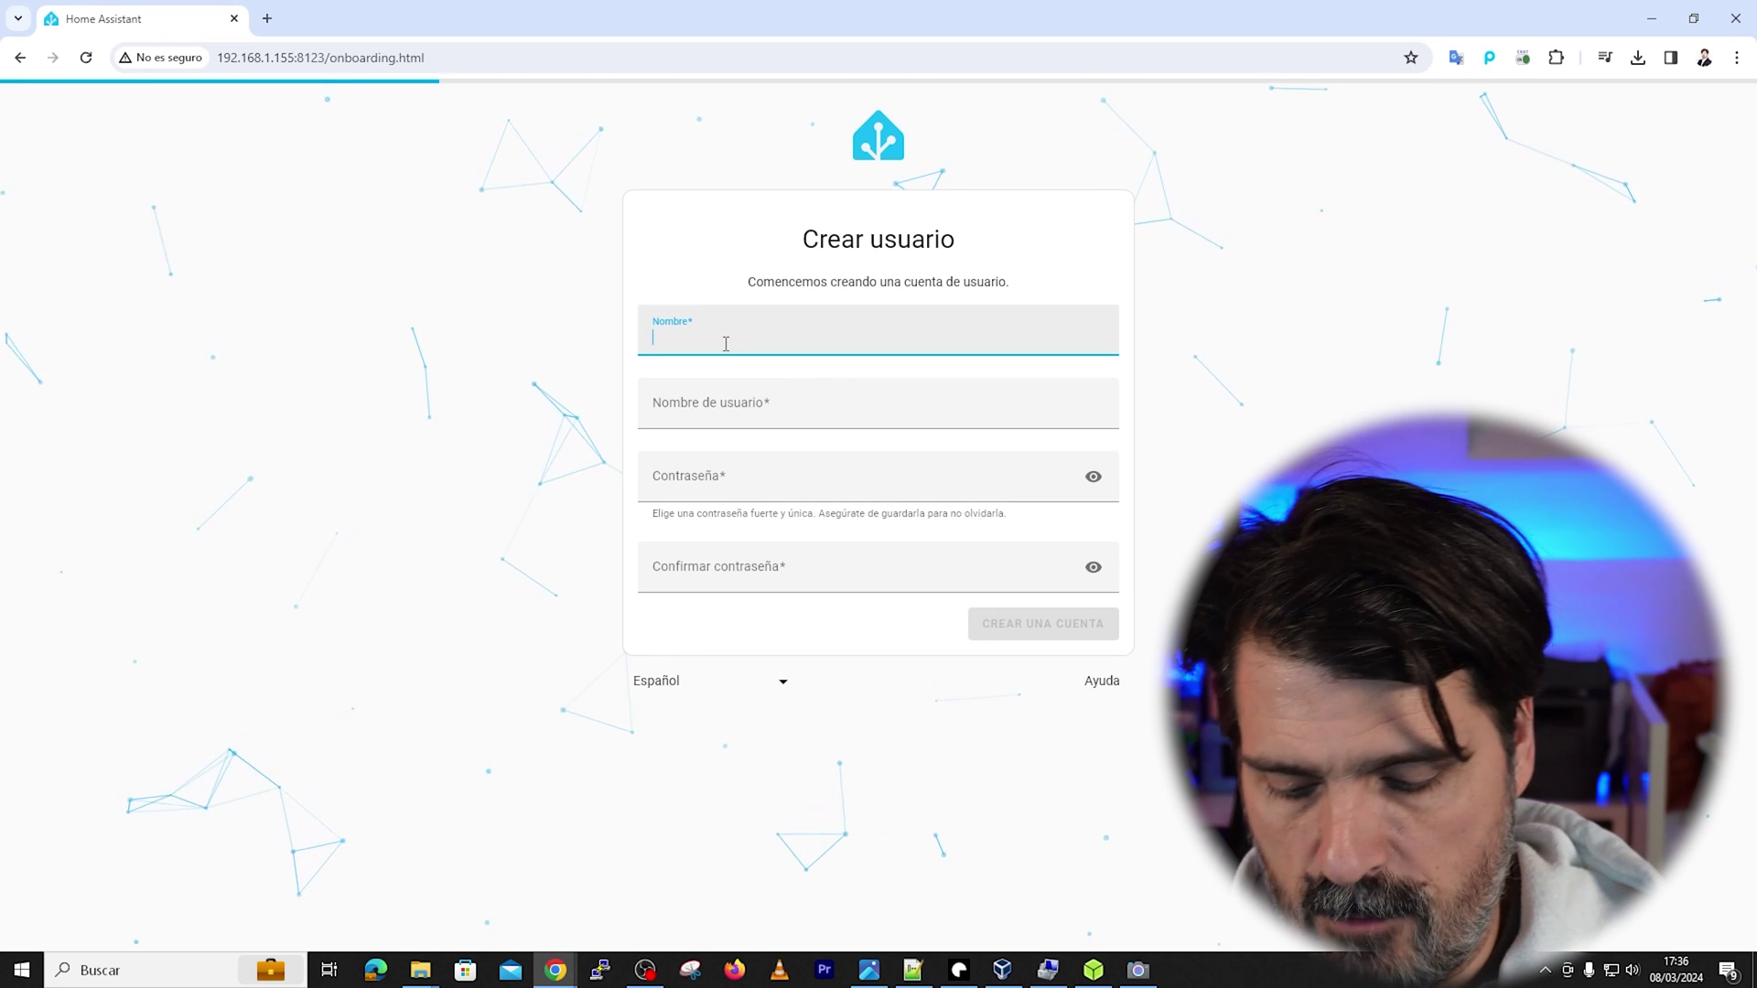
type("domotica")
key("Tab")
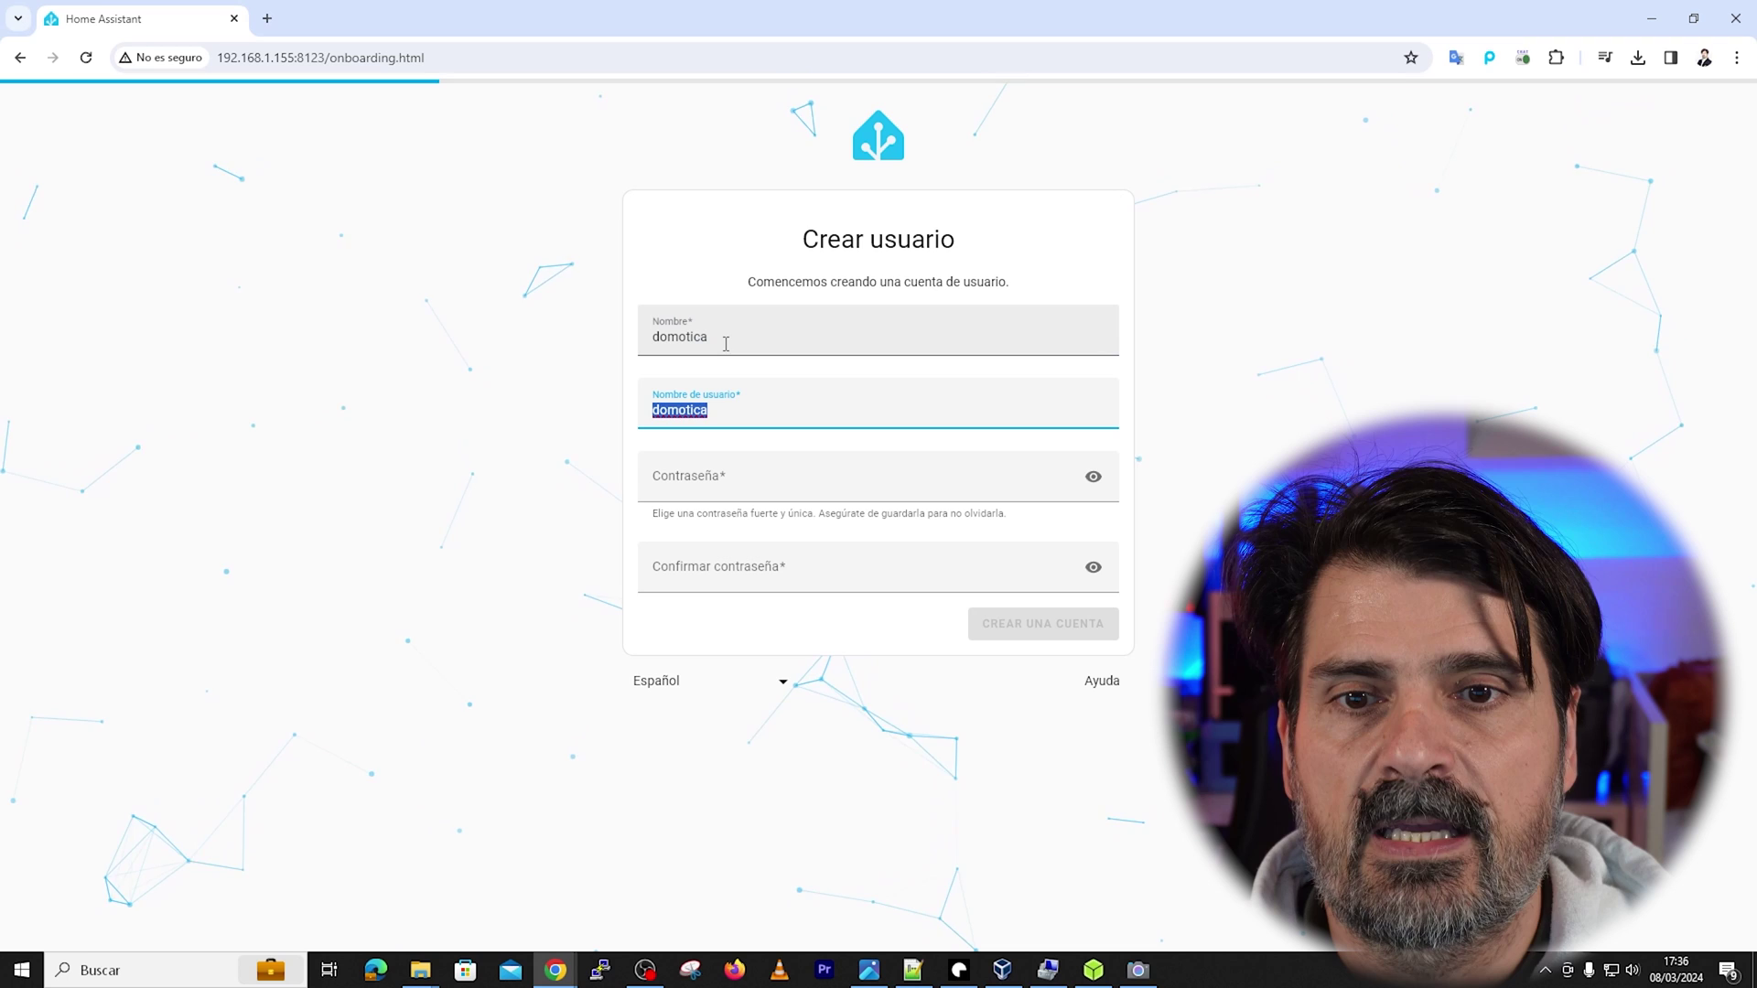
key("Tab")
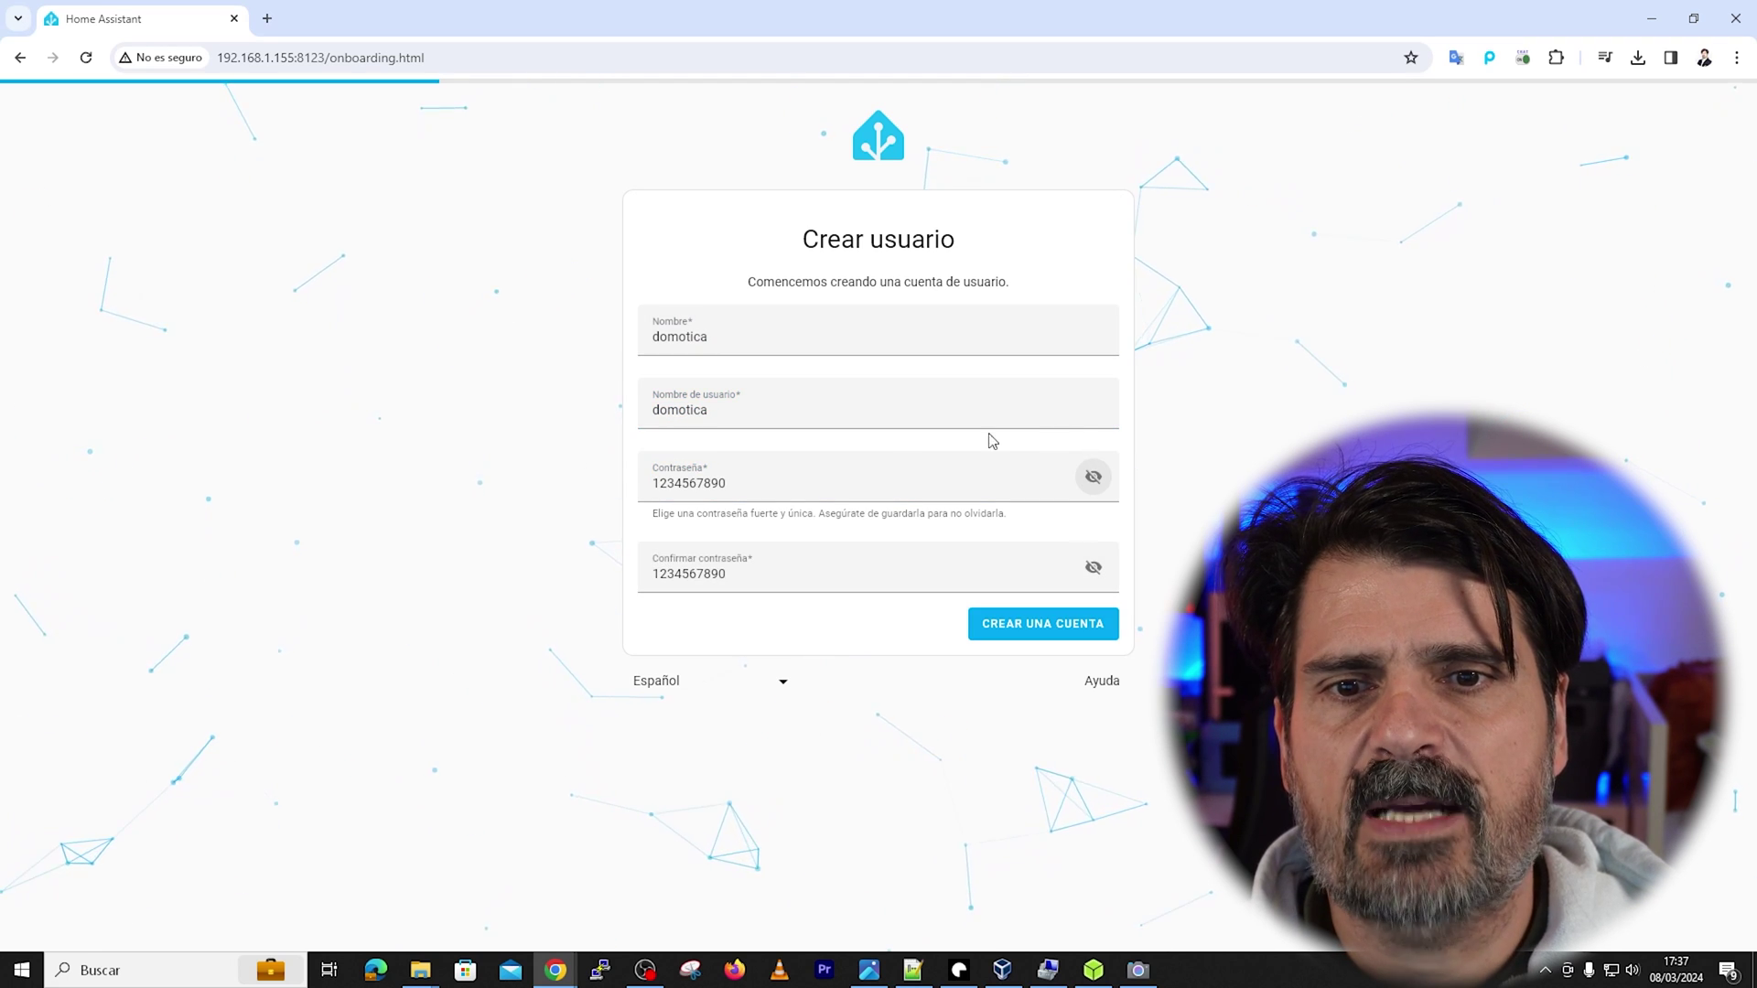
left_click(1024, 626)
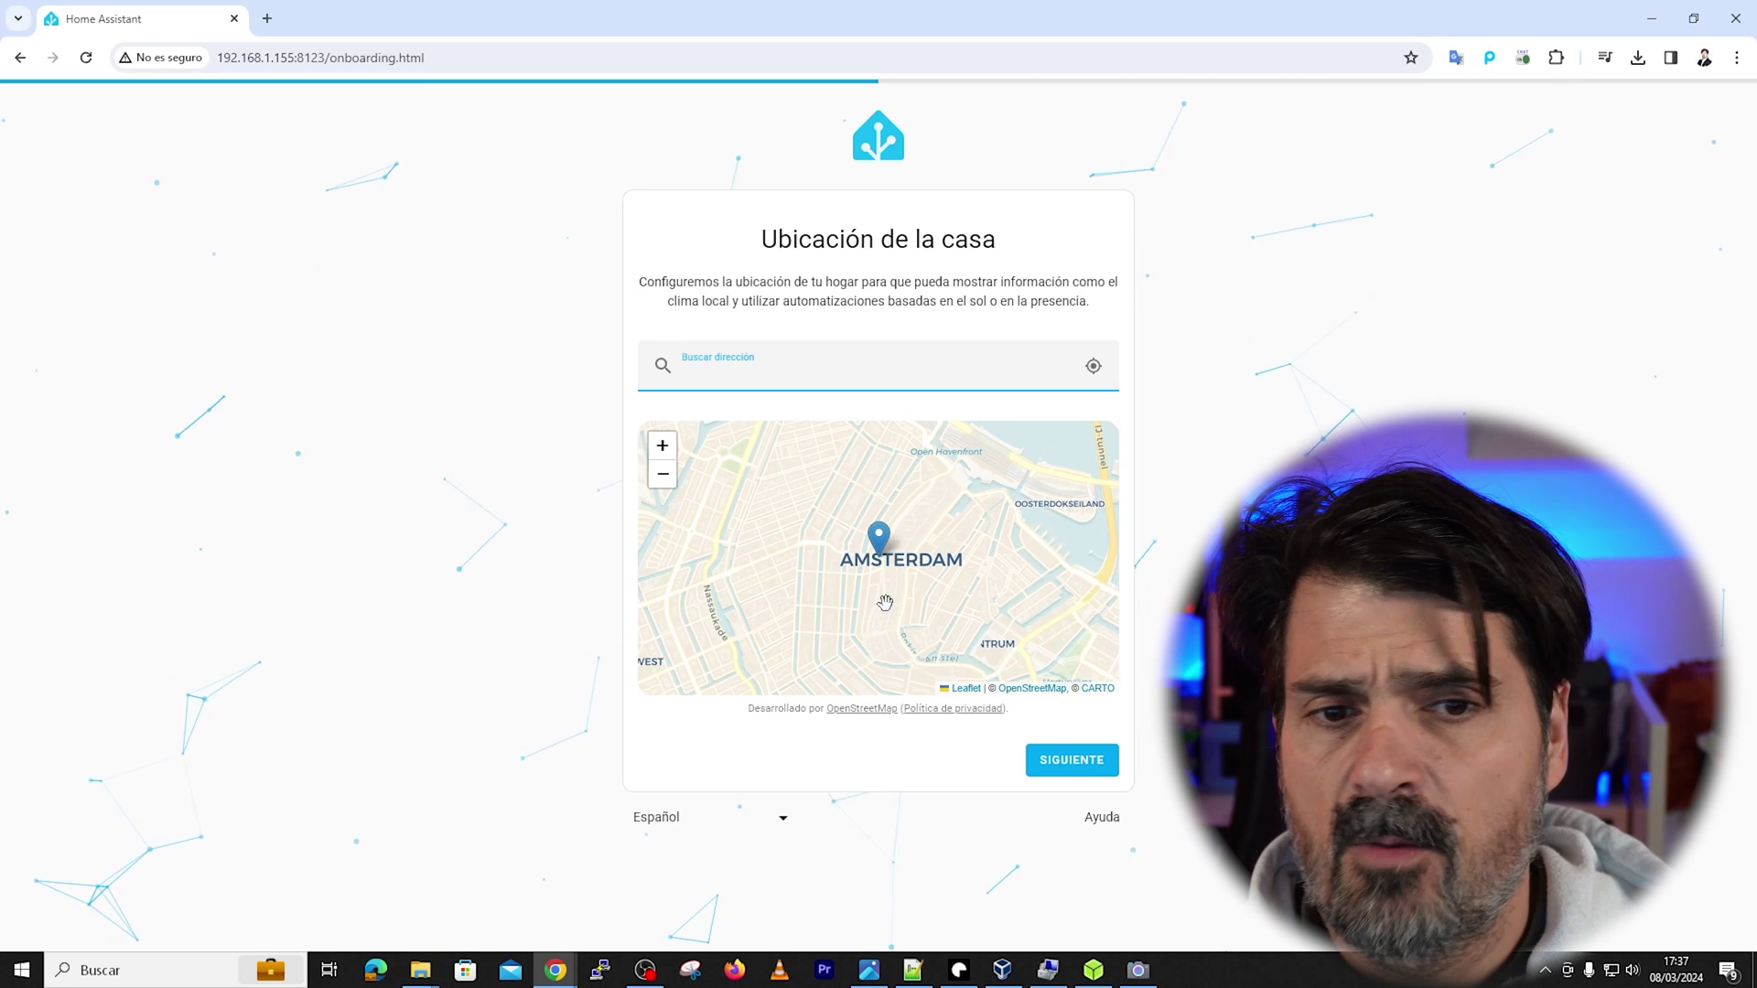
Set the home location by entering the home's street address in Madrid
scroll(882, 609, "down", 5)
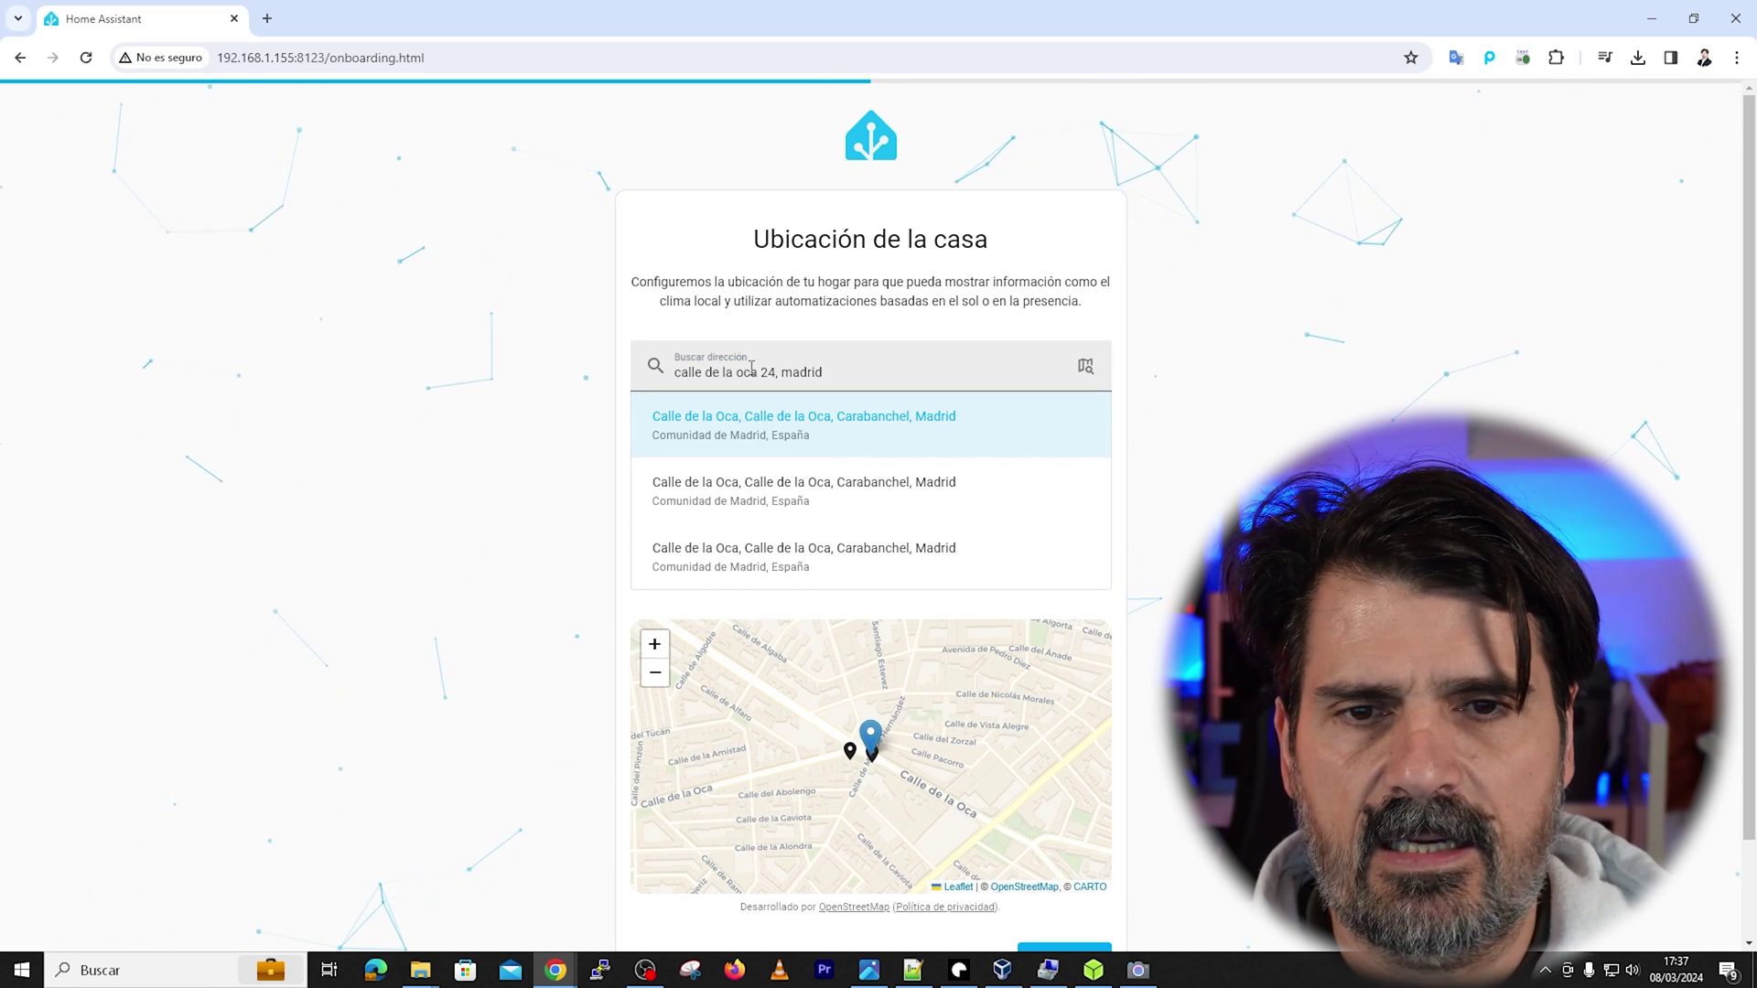
scroll(812, 438, "down", 2)
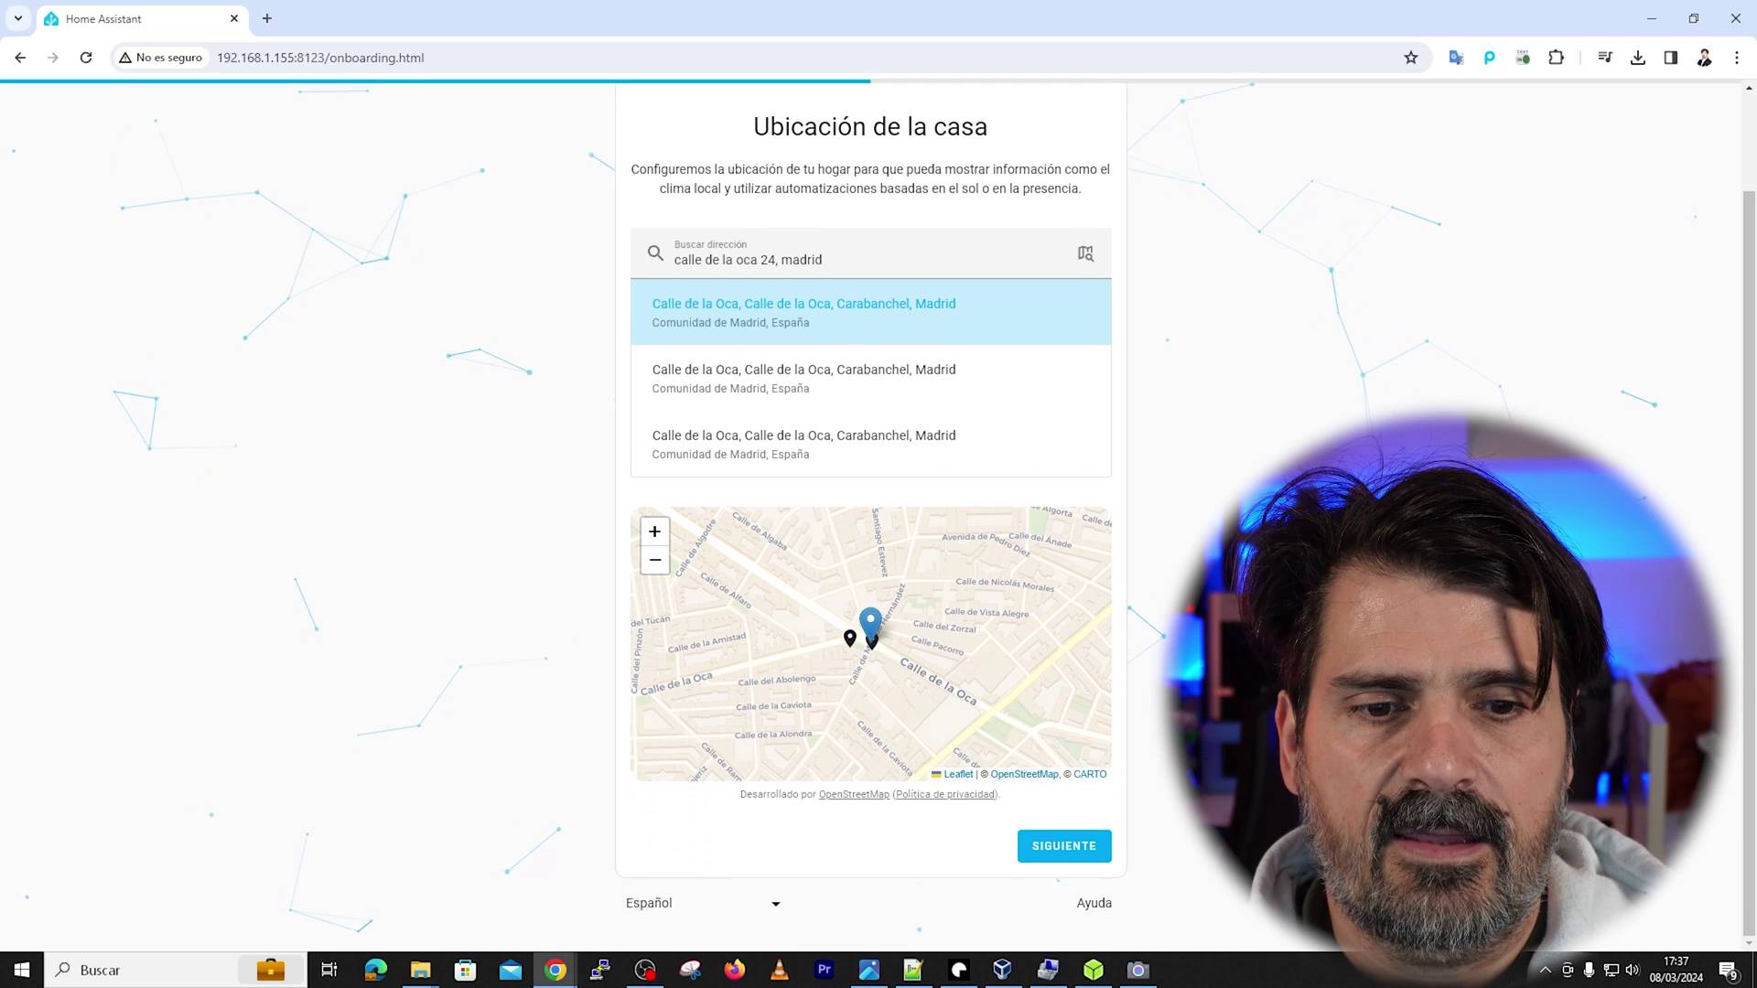
left_click(1079, 853)
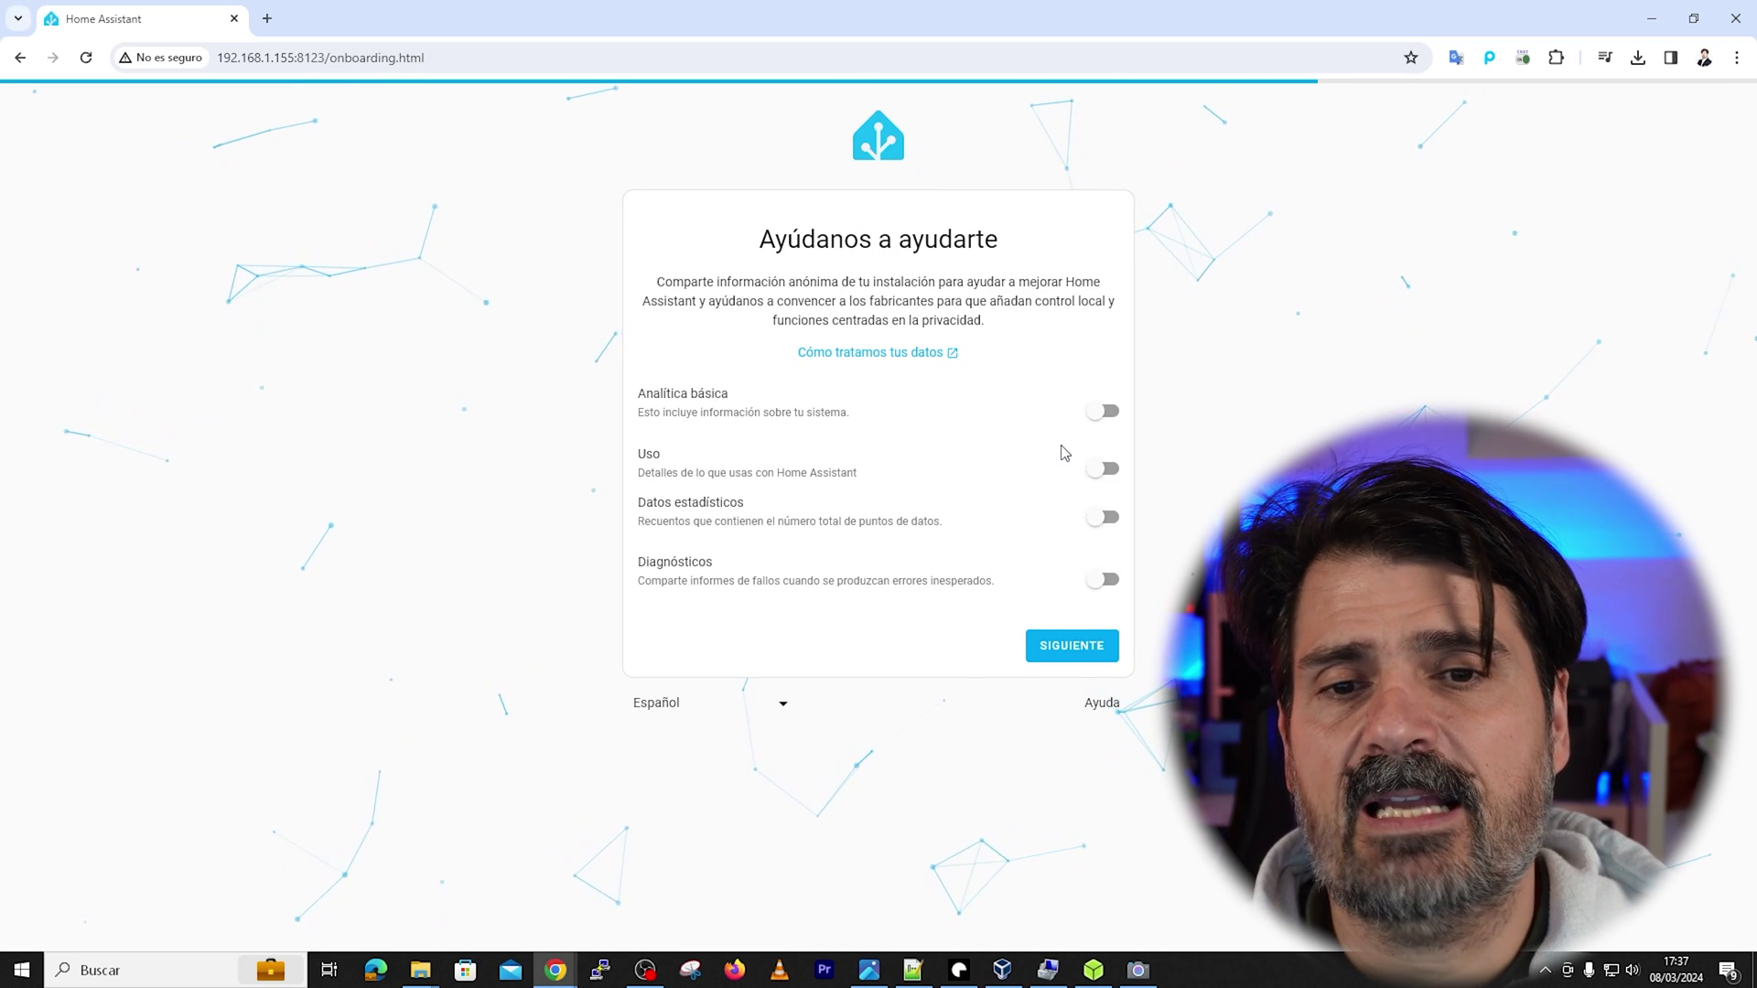
Enable Analítica básica and Uso sharing, then finish onboarding to the dashboard
left_click(1106, 411)
left_click(1106, 469)
left_click(1072, 646)
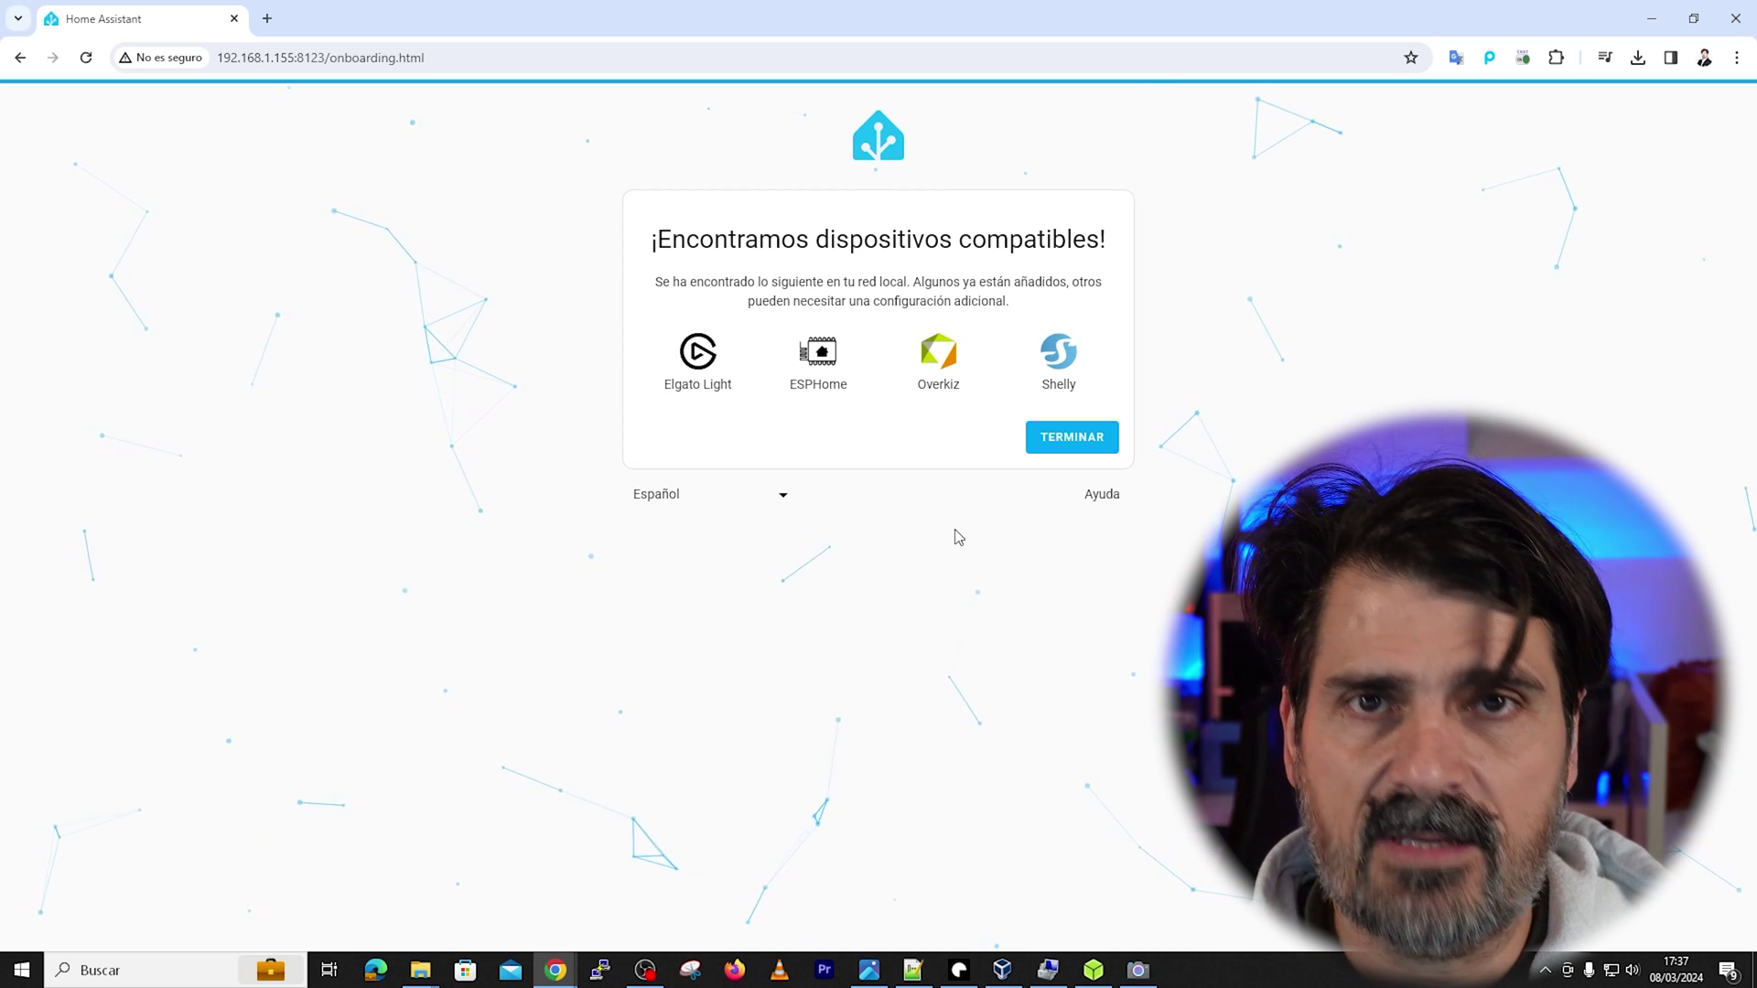
left_click(1071, 438)
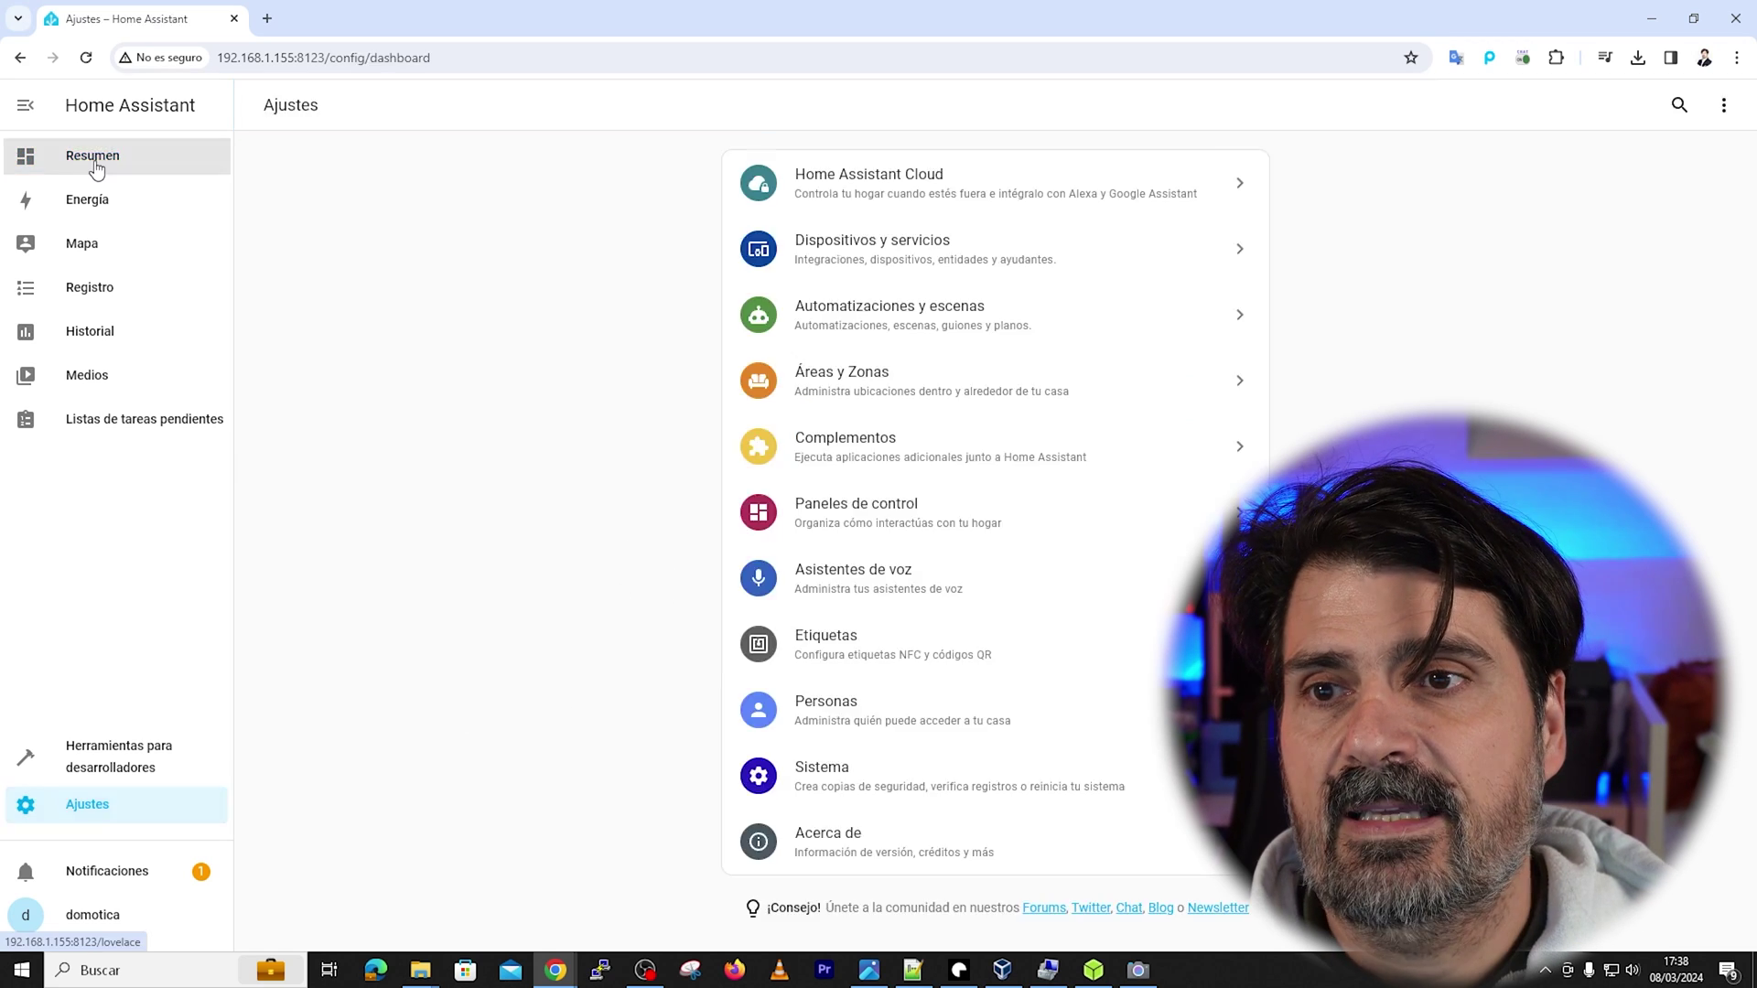
Go to Ajustes > Complementos and open the Tienda de complementos
left_click(93, 161)
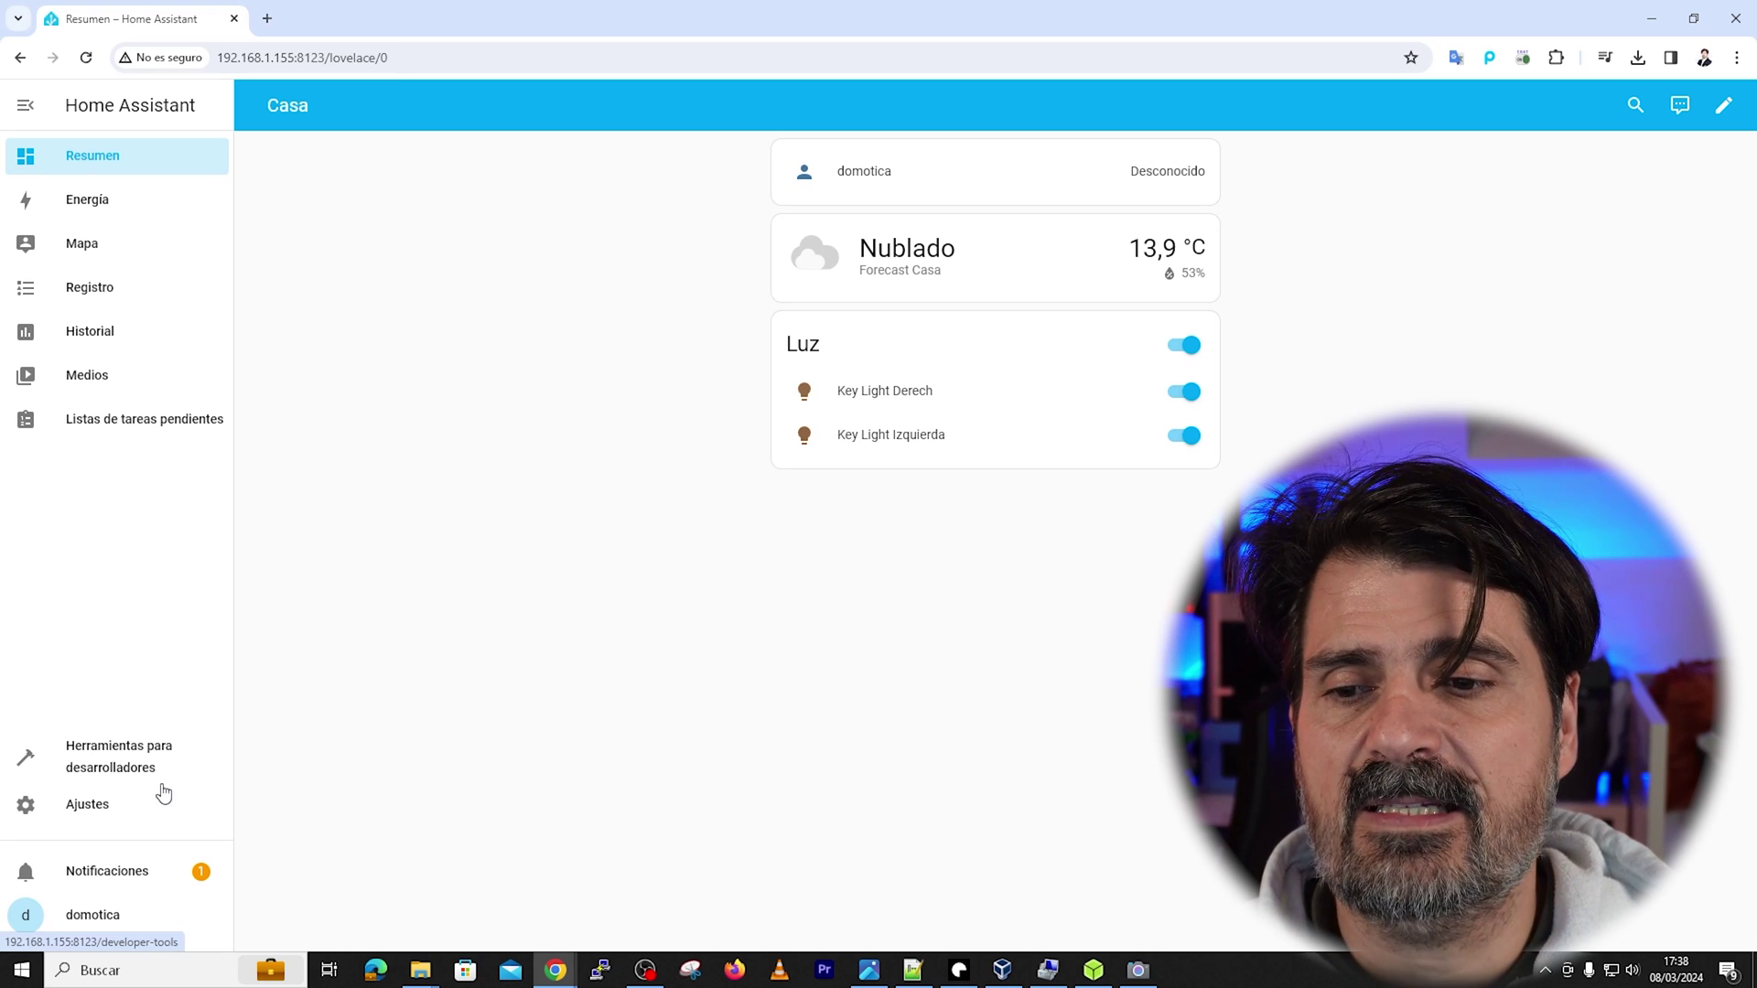
left_click(73, 807)
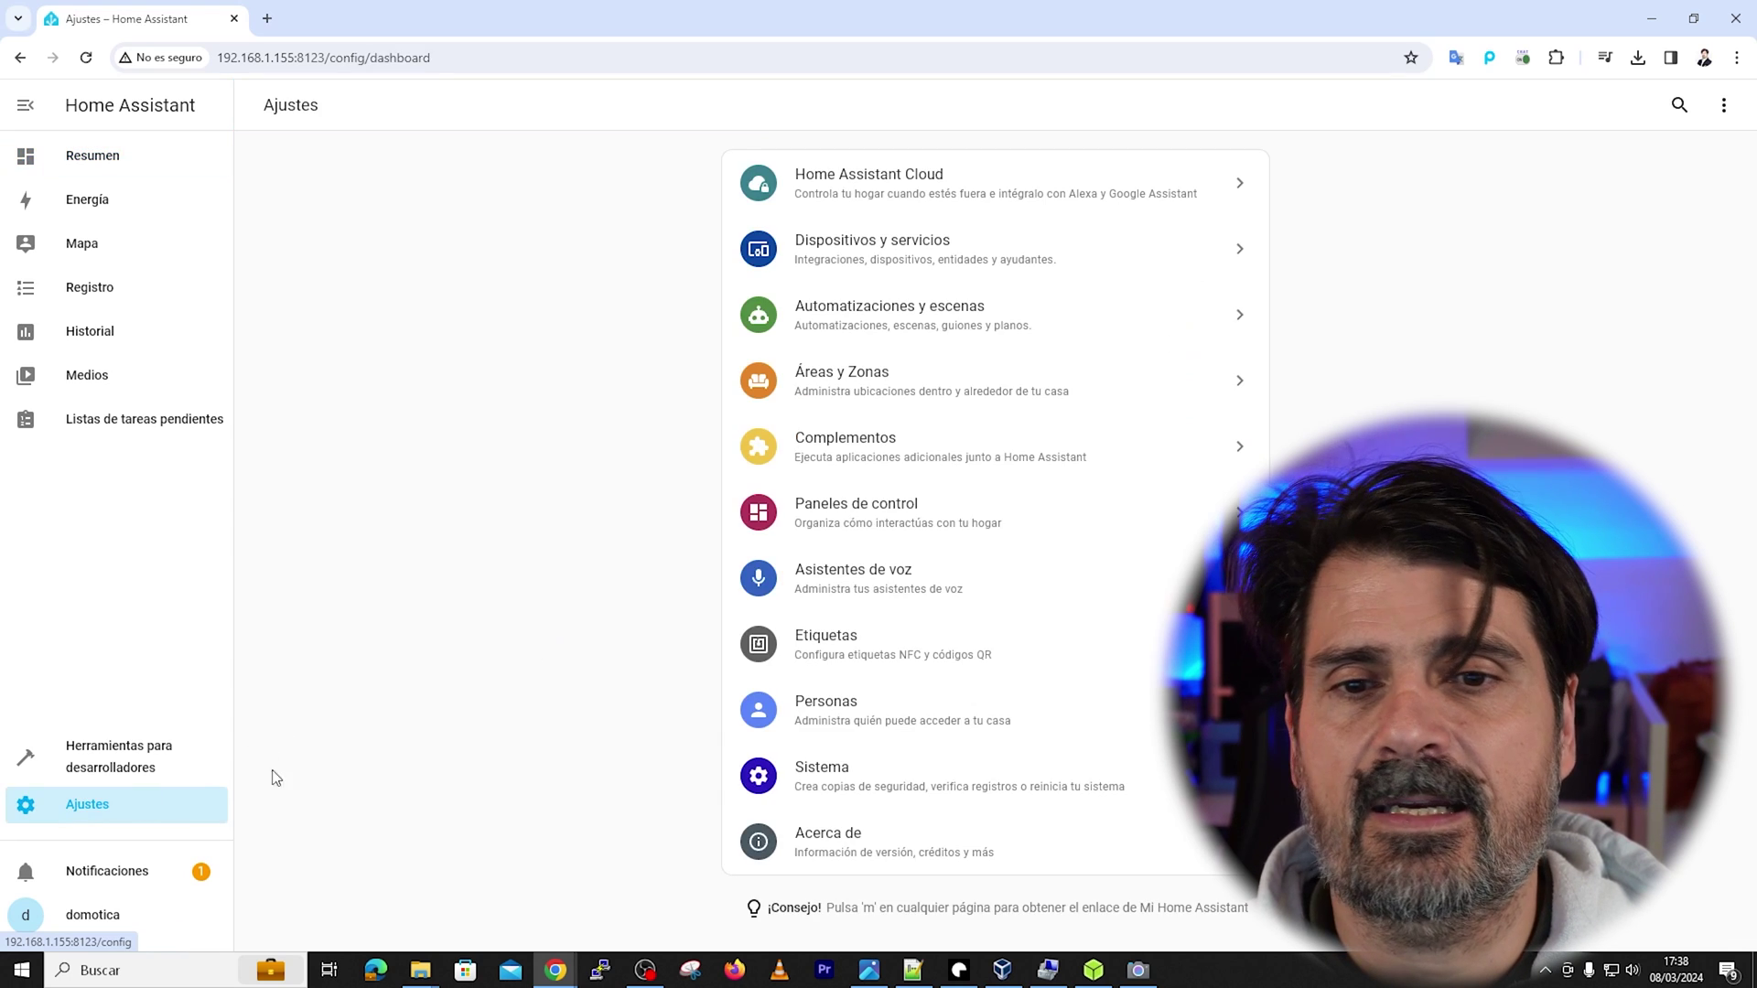
left_click(839, 457)
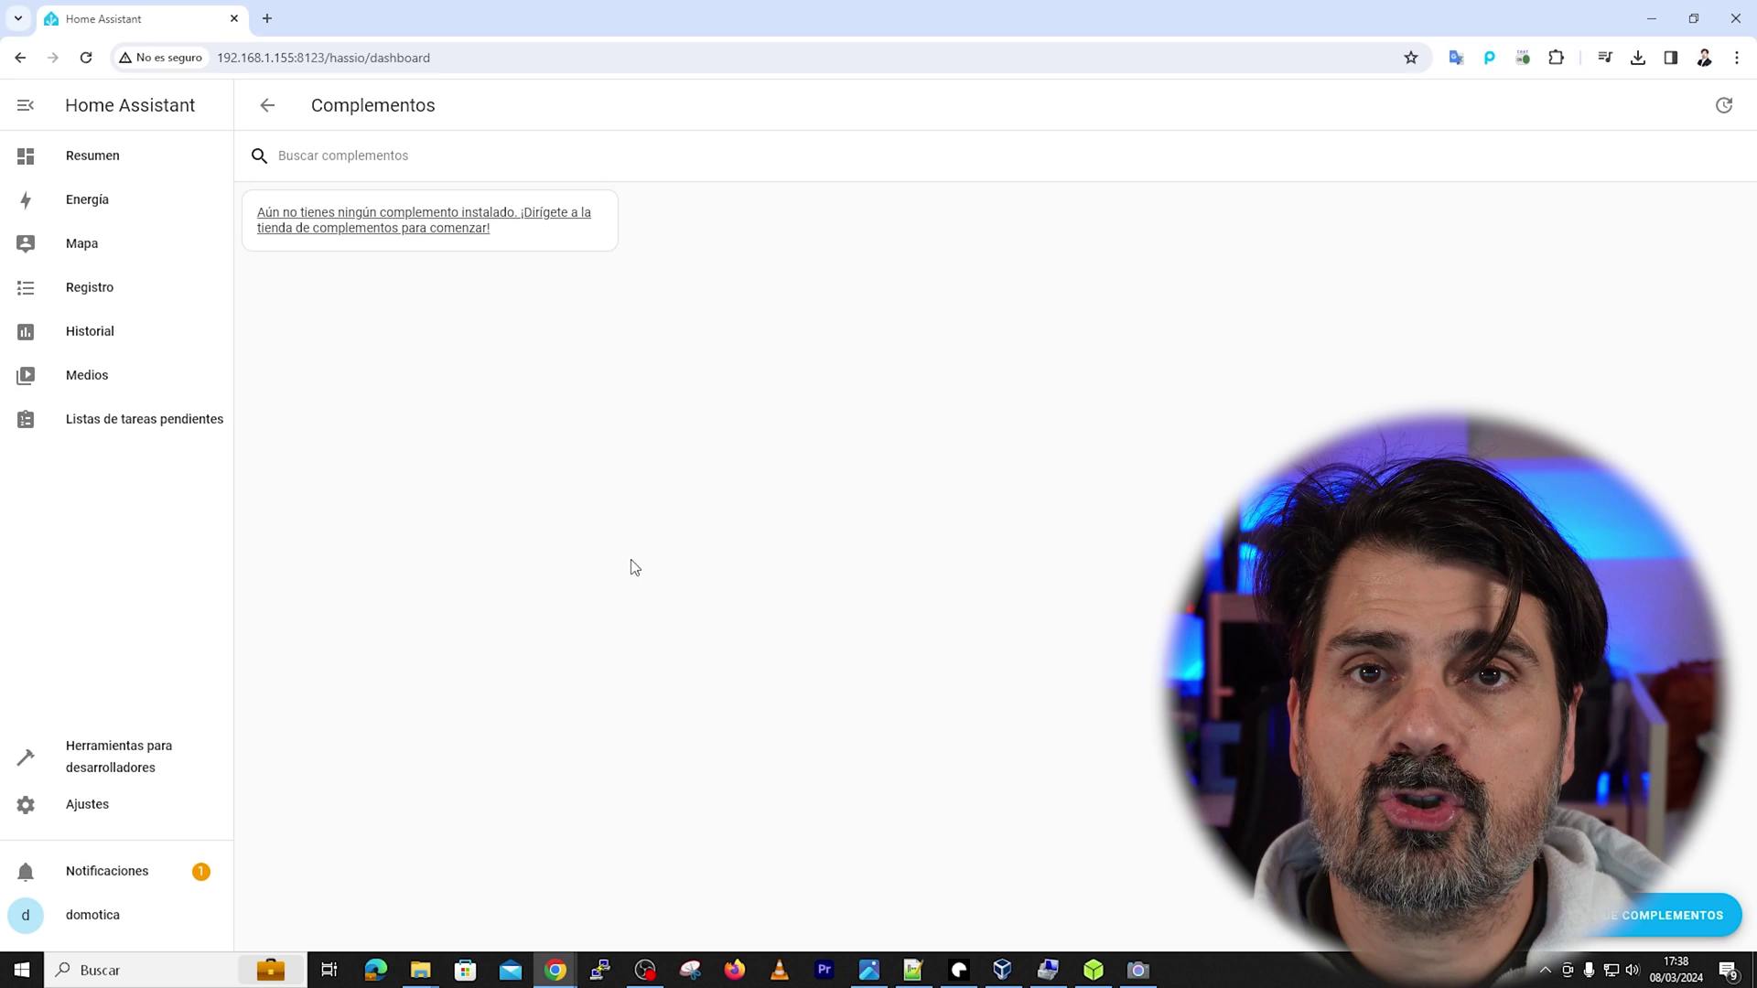
left_click(1675, 915)
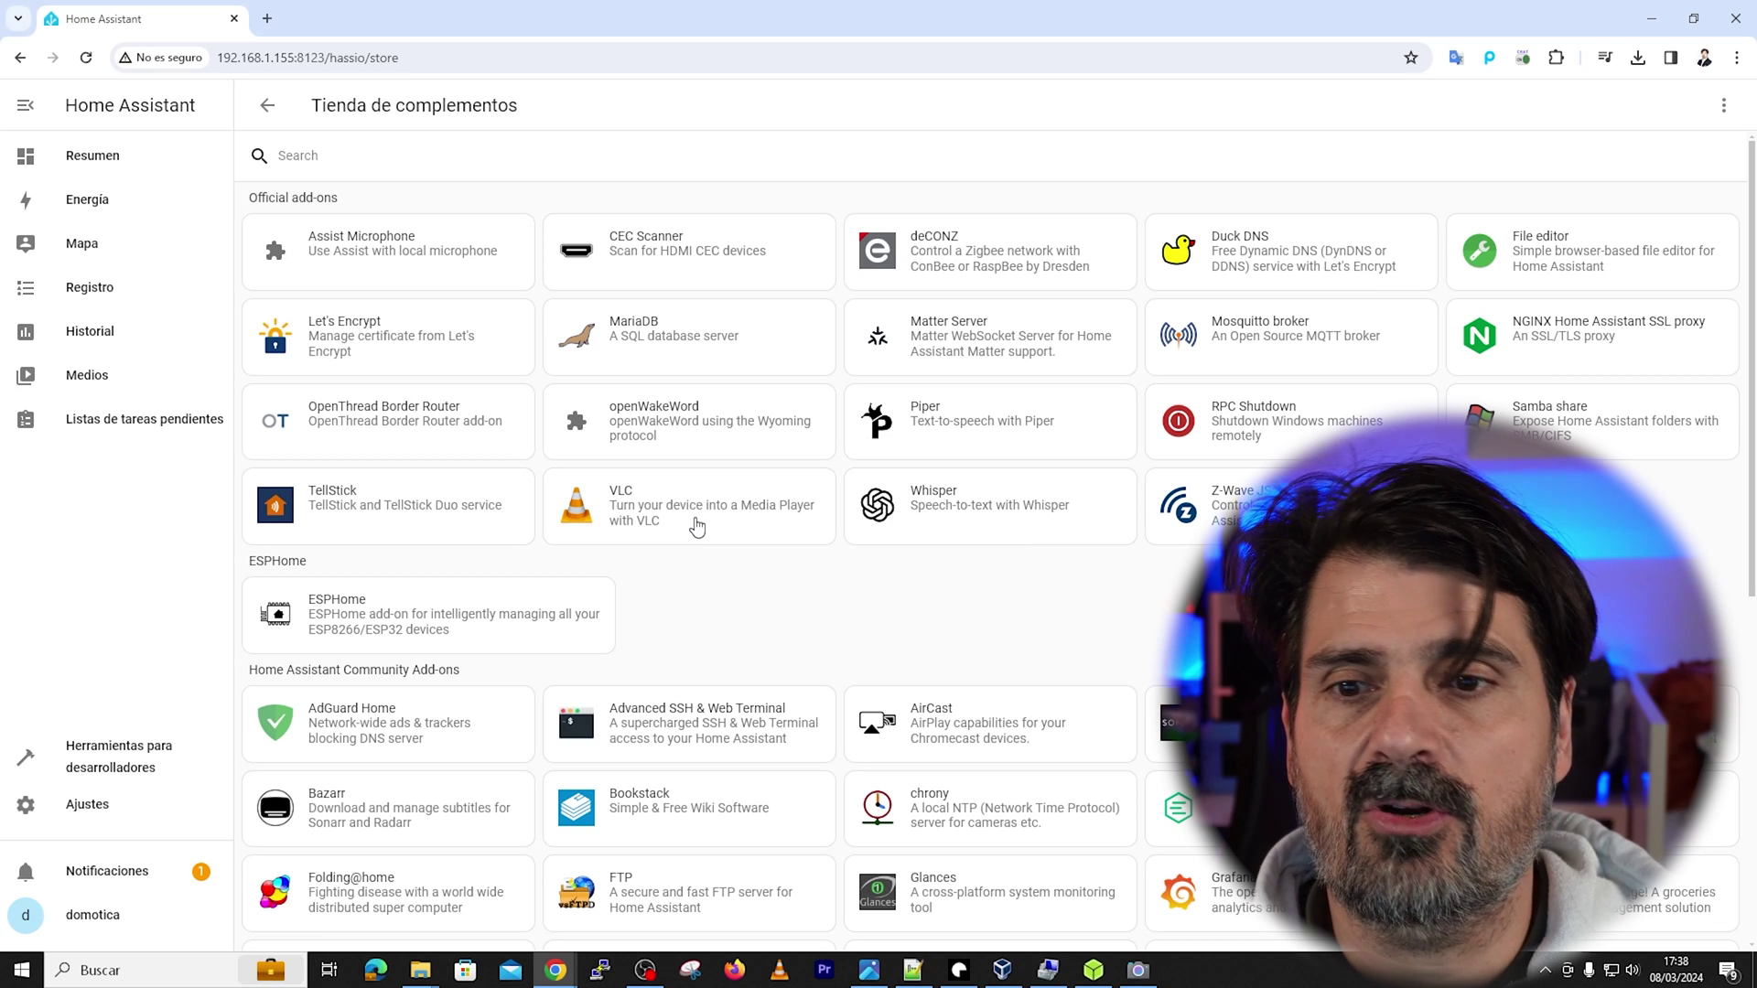
Search the add-on store for 'graf' and open the Grafana add-on details page
left_click(364, 156)
type("node")
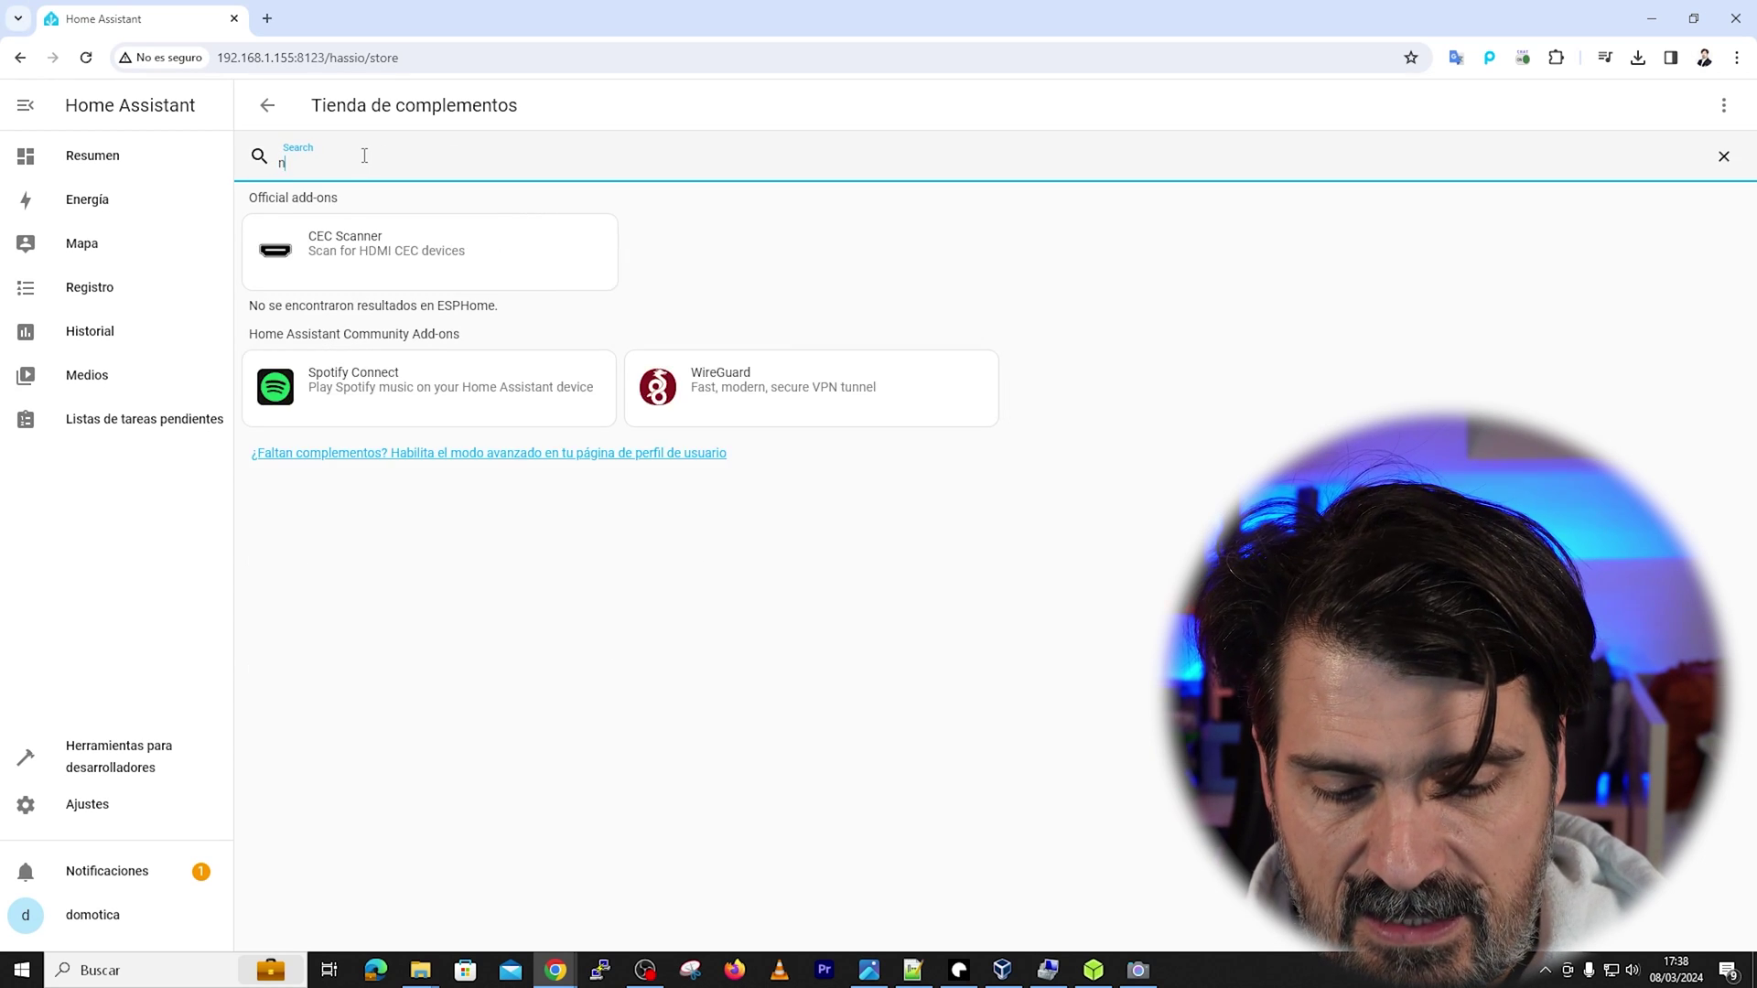
key("BackSpace")
key("BackSpace")
key("BackSpace")
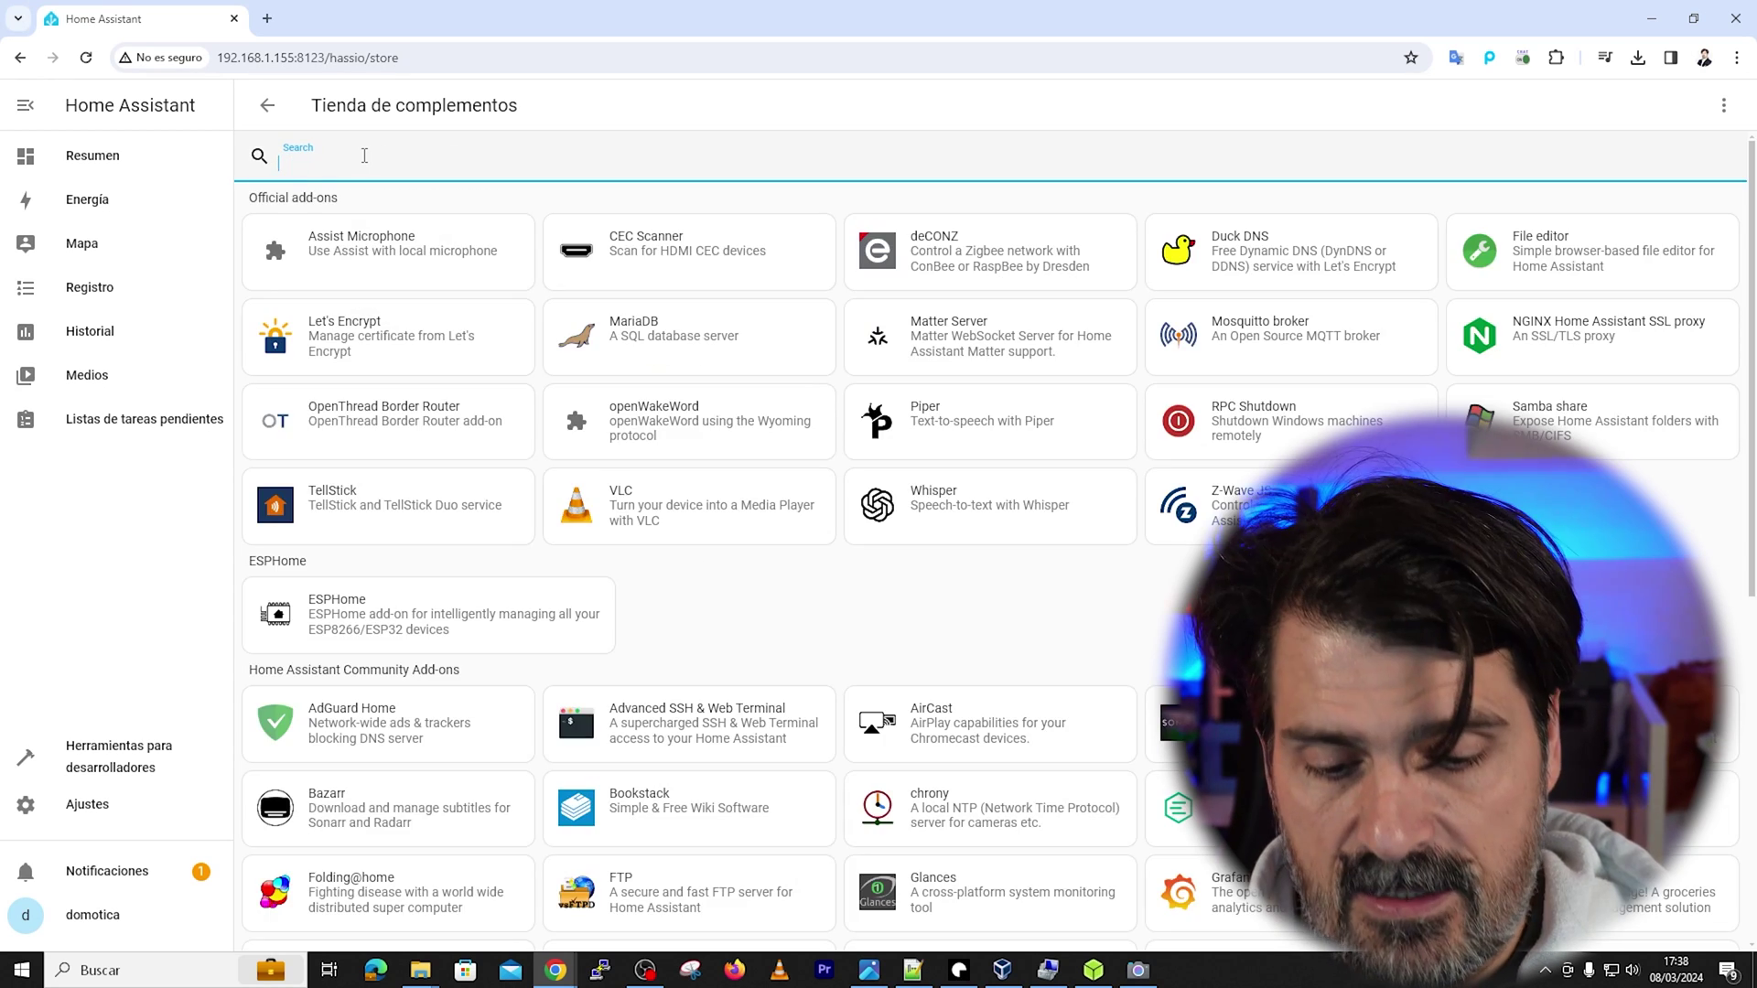
type("grafa")
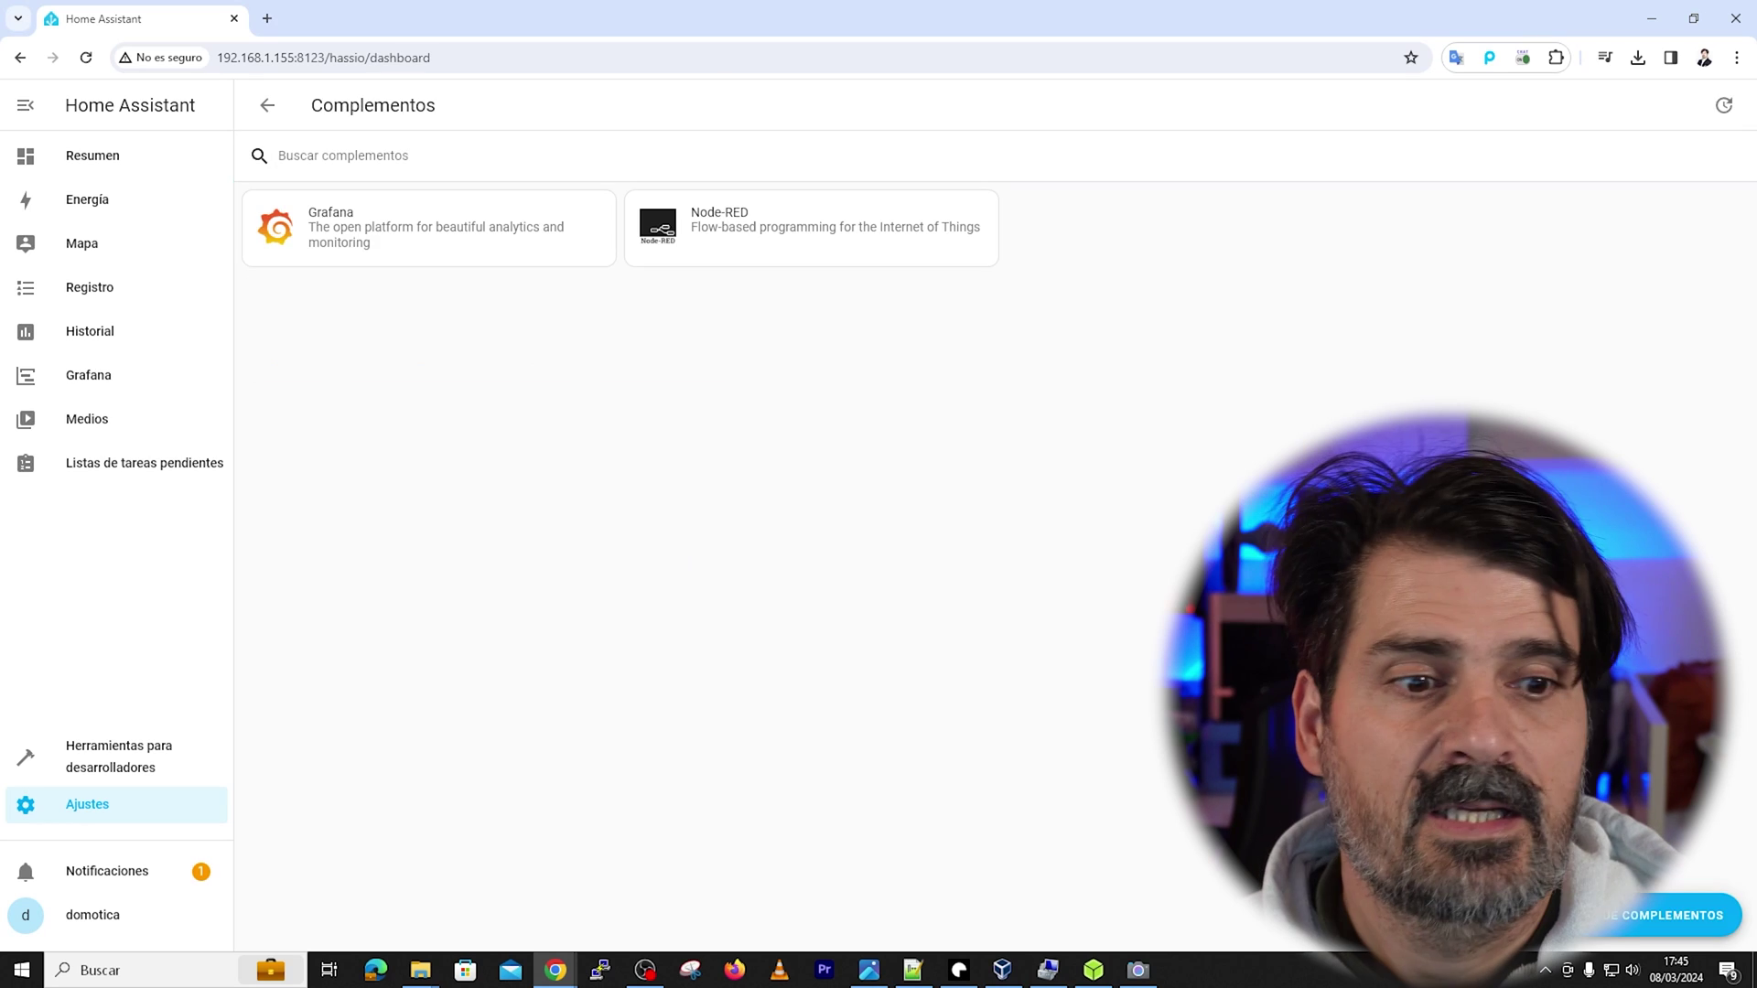
left_click(1673, 915)
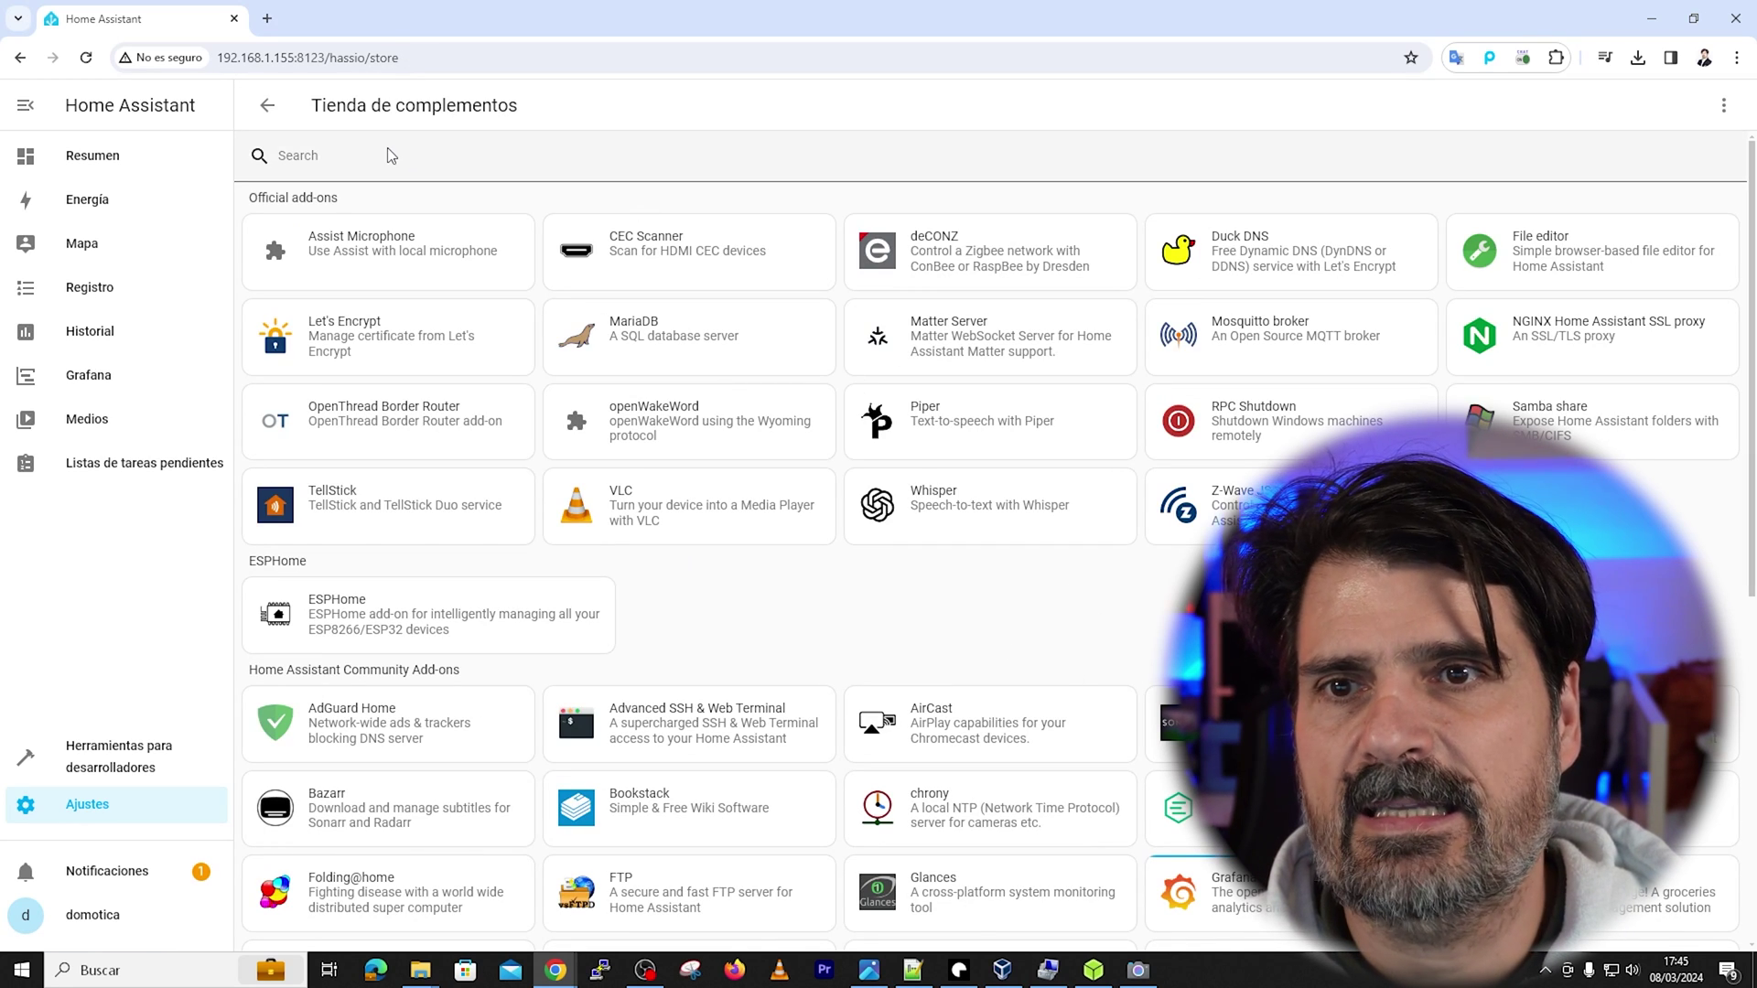
left_click(391, 156)
type("grafa")
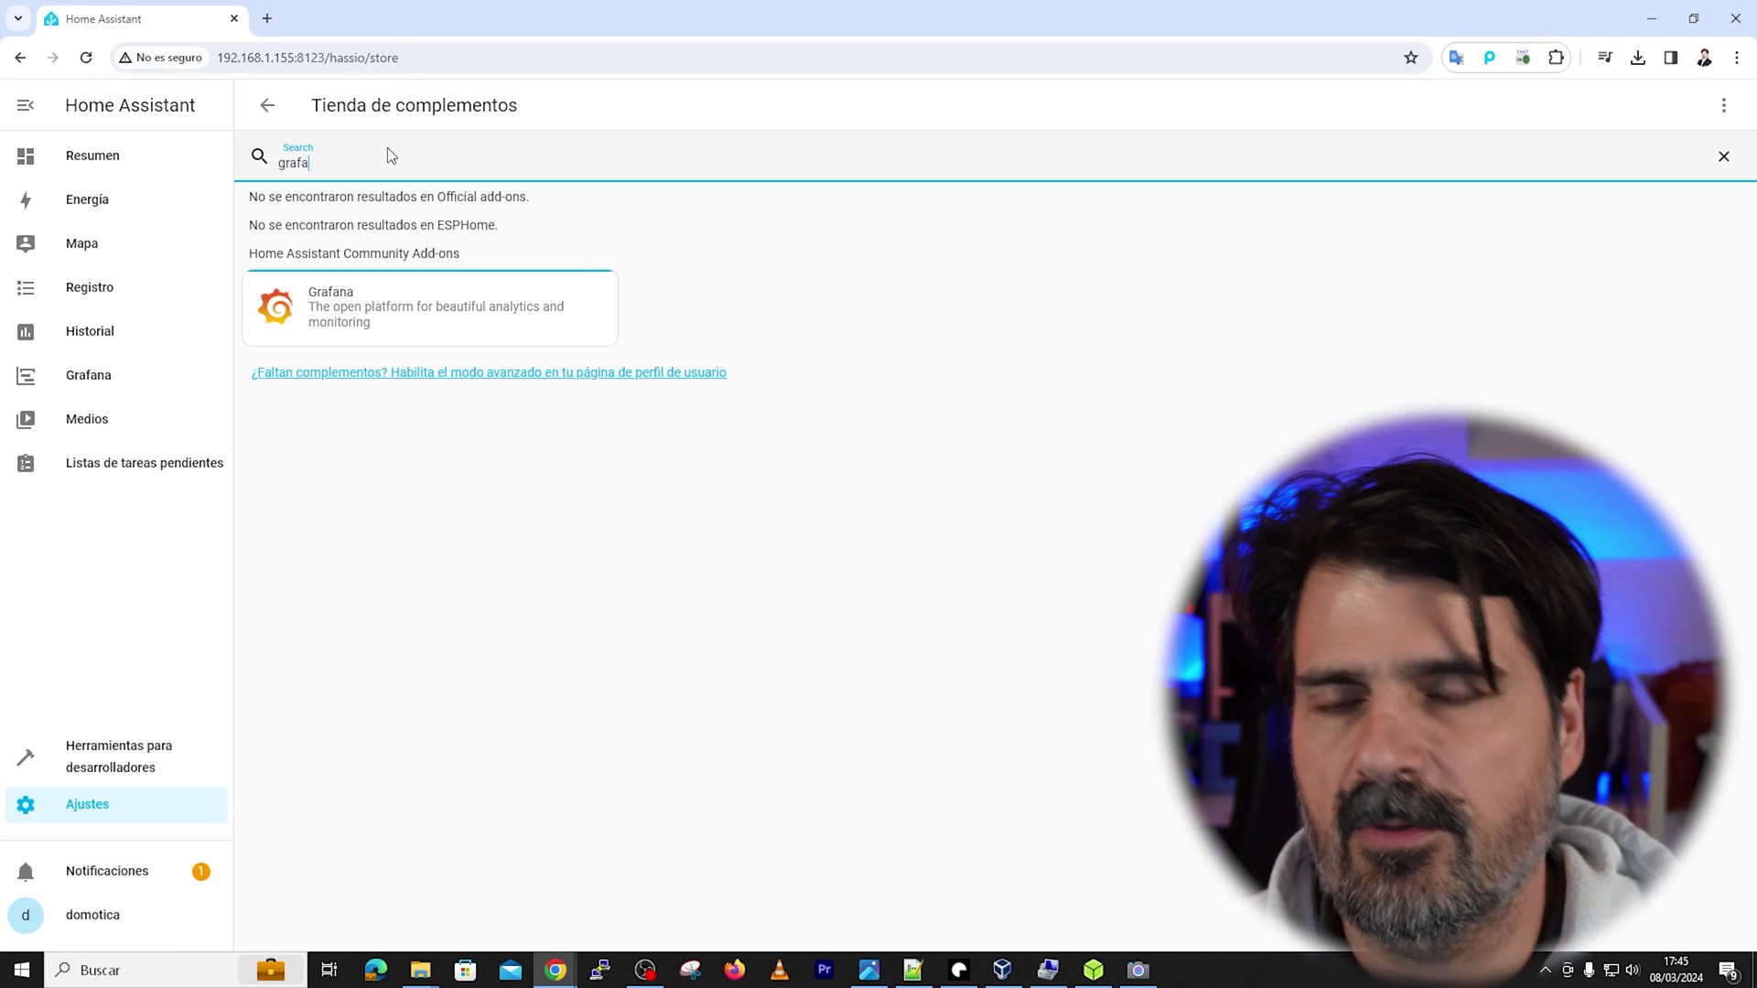
left_click(368, 293)
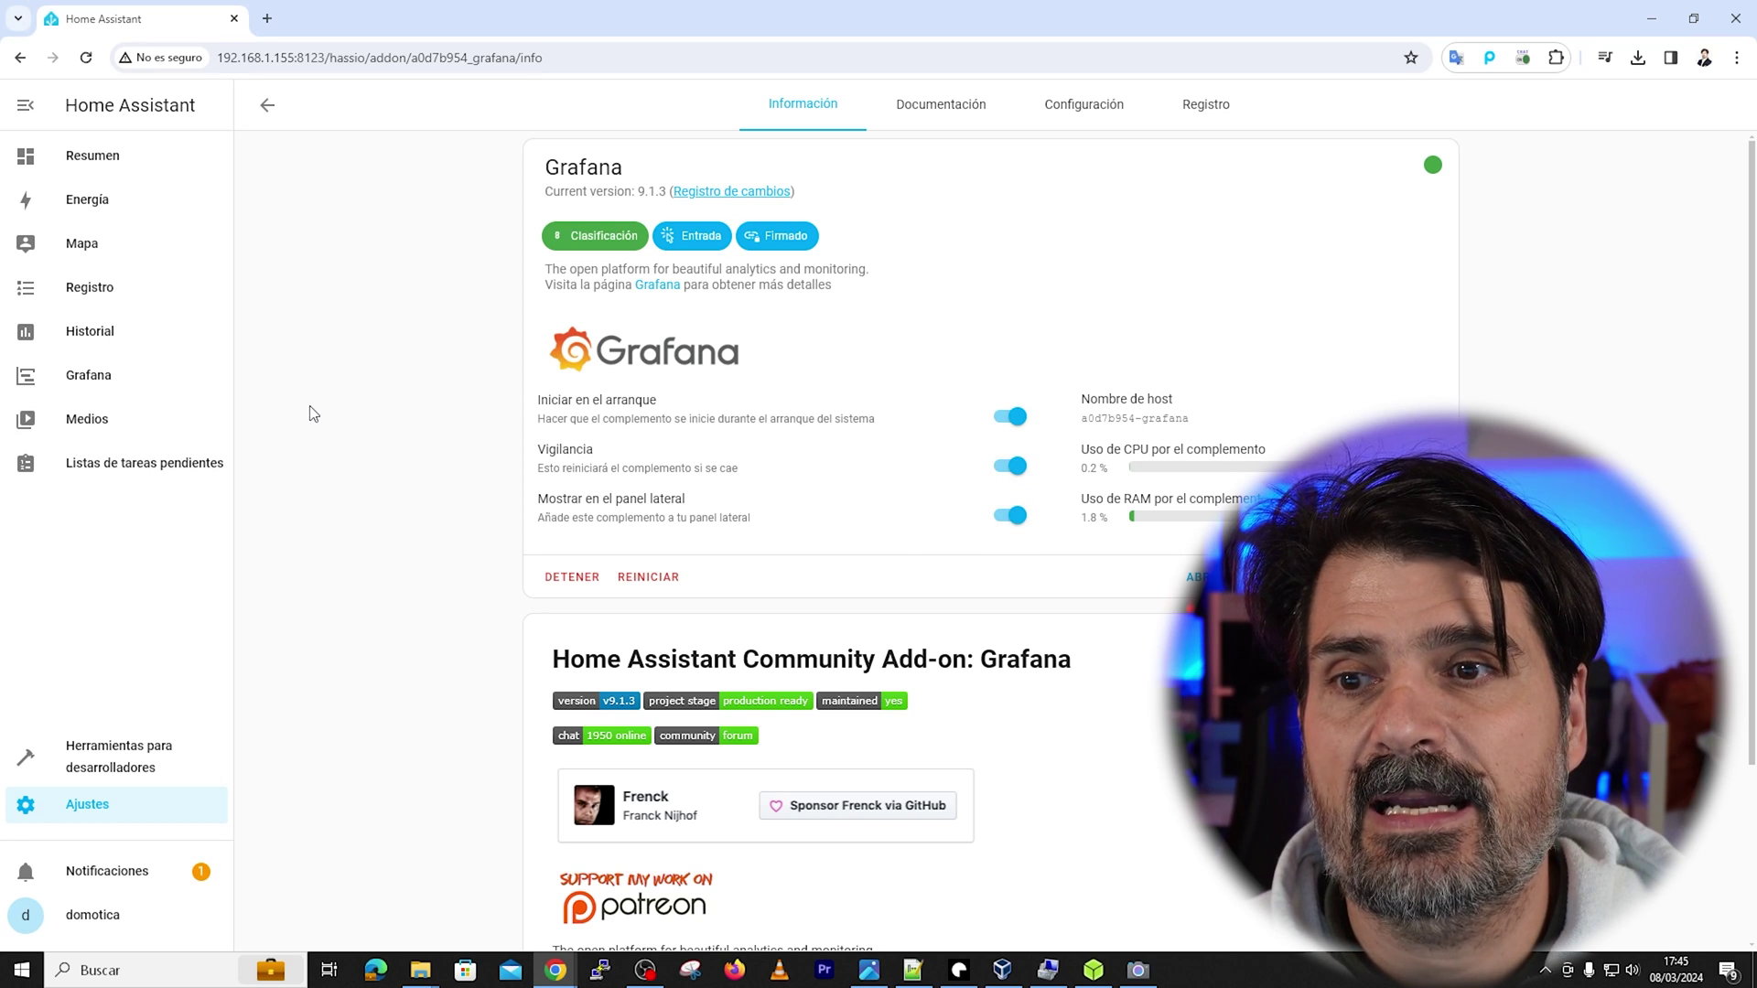
Open Grafana from the sidebar, then return to the Ajustes overview
left_click(77, 378)
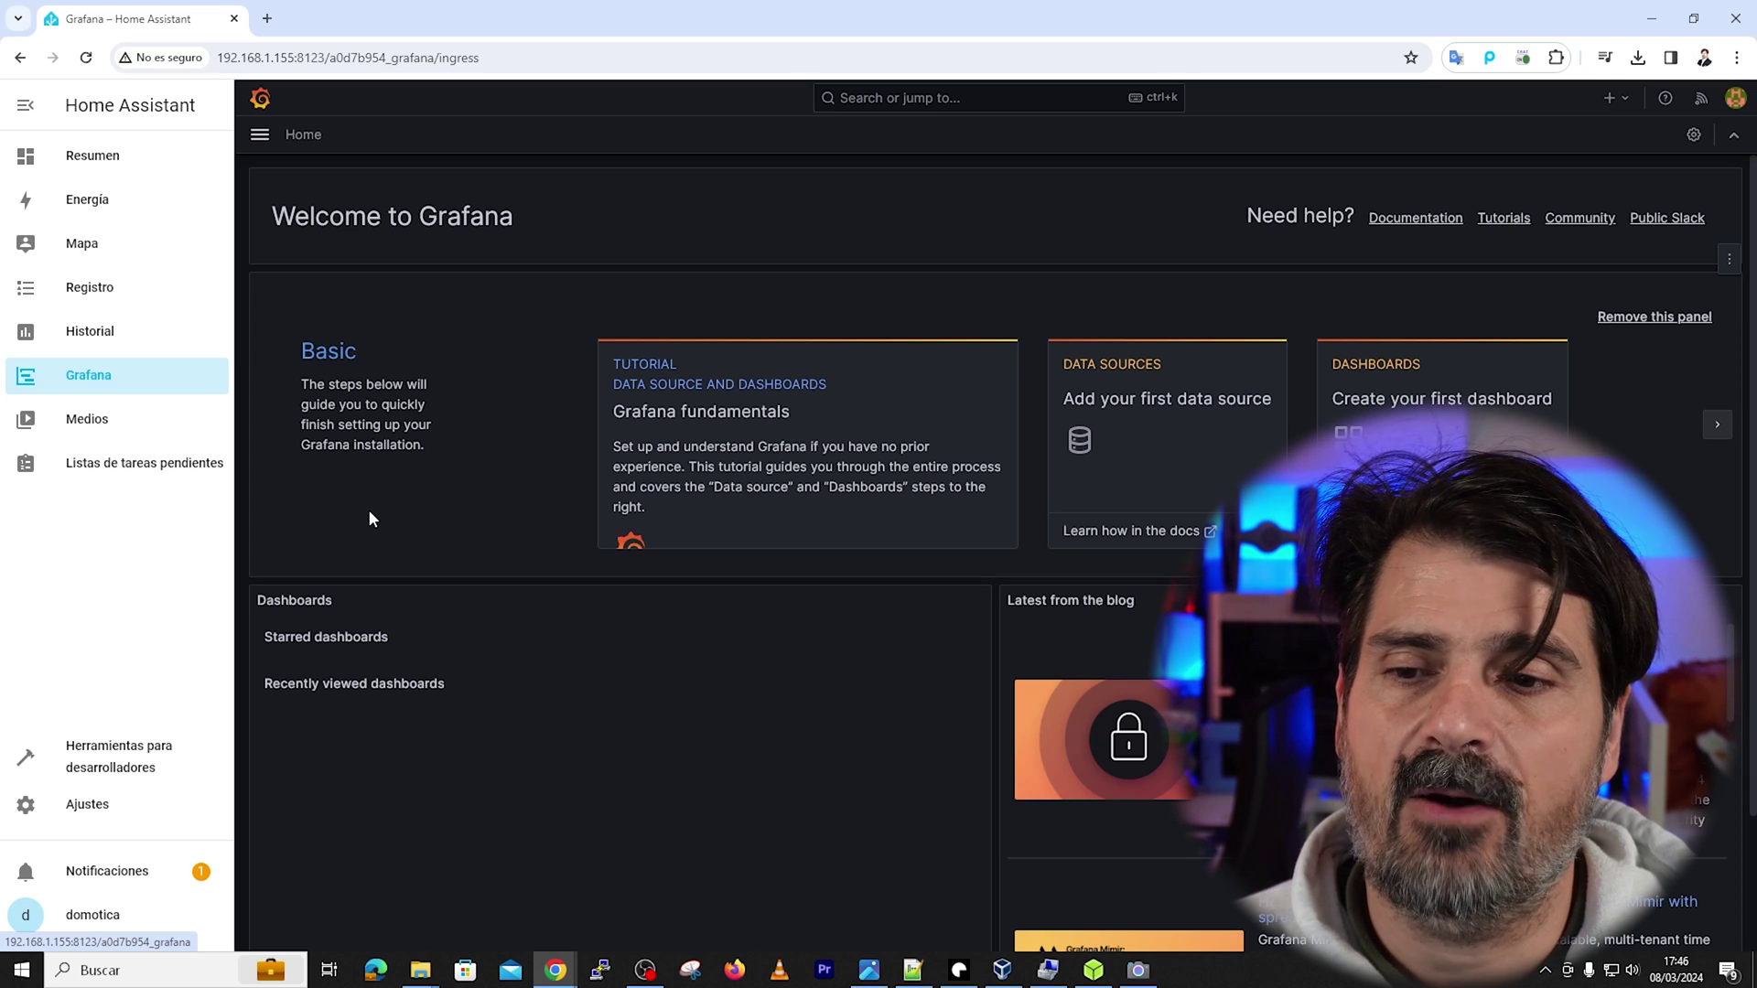
left_click(80, 810)
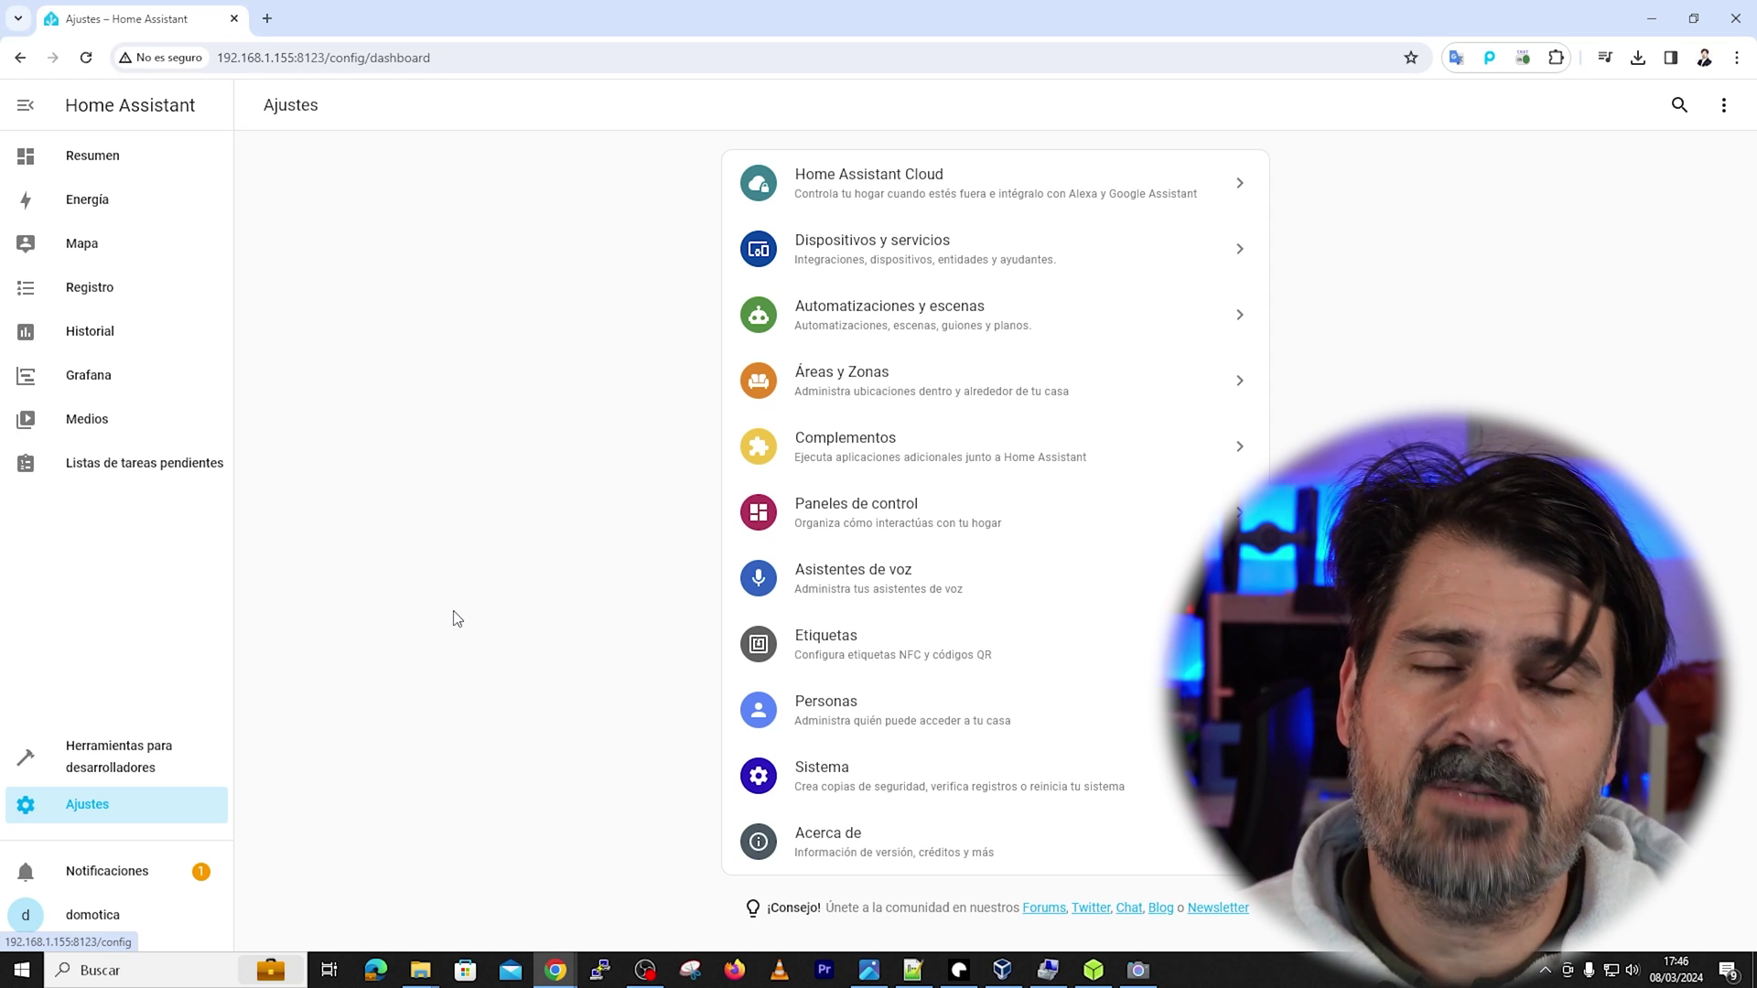
In Devices and services, start and confirm setup of the discovered Shelly Dimmer 2
left_click(846, 254)
scroll(549, 416, "down", 8)
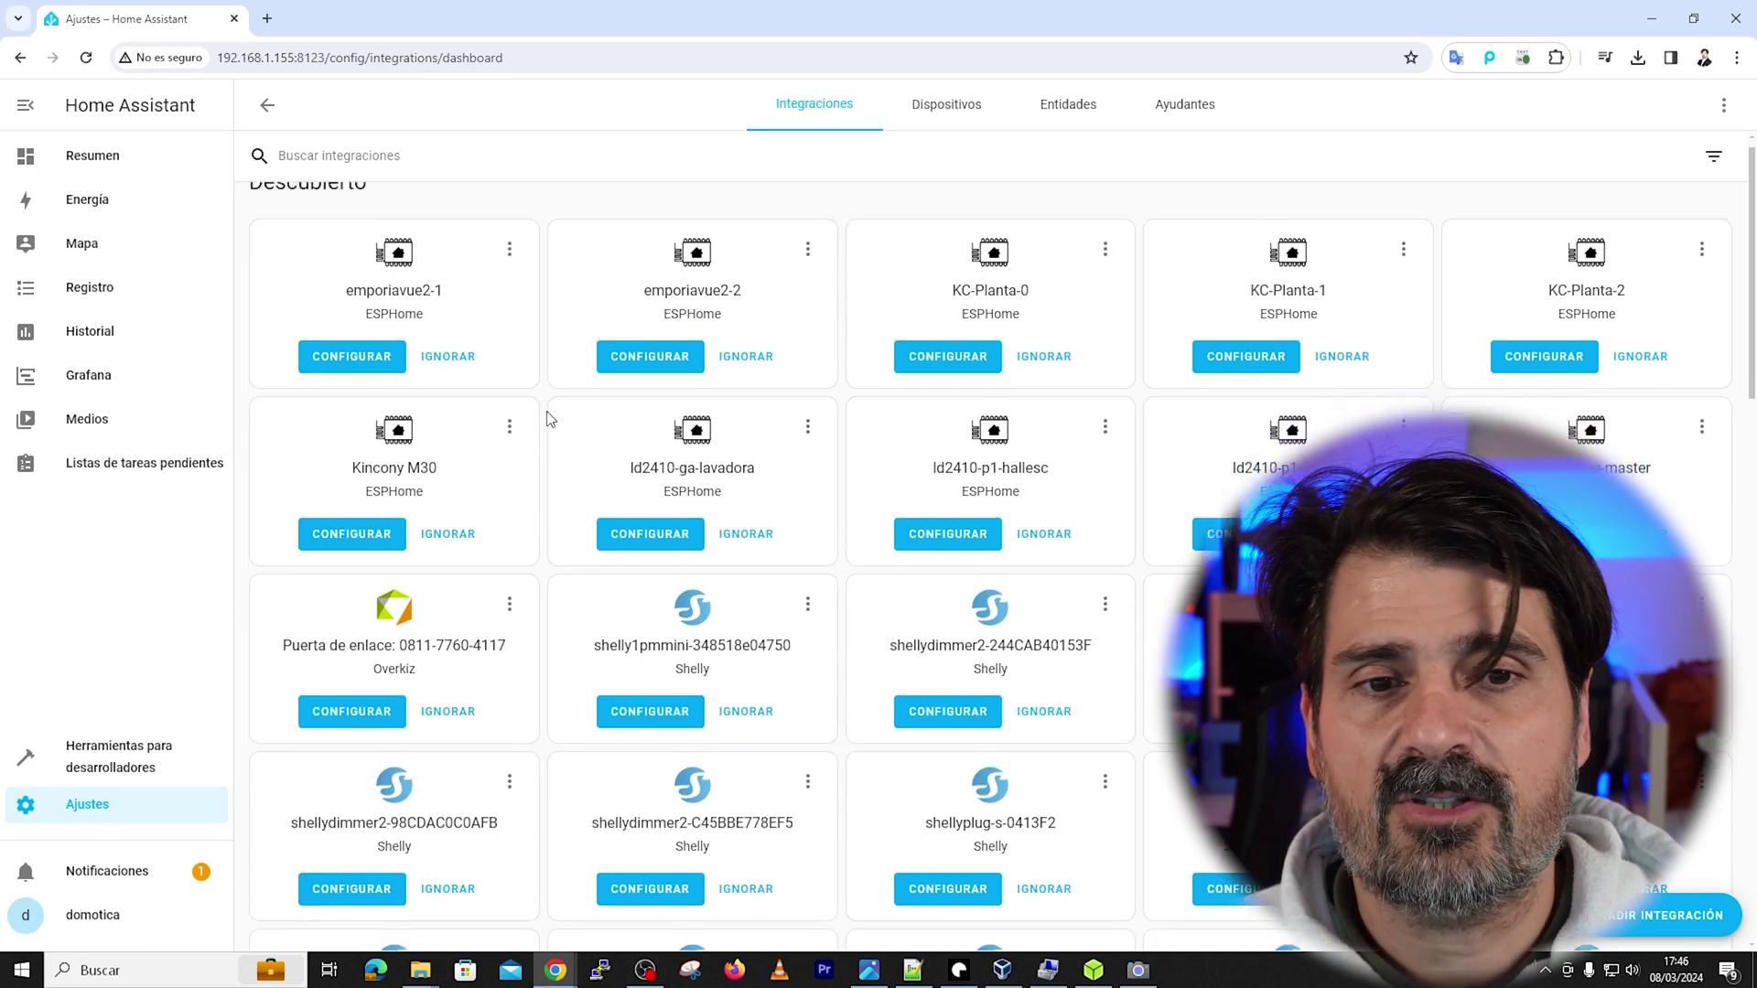
scroll(549, 419, "down", 5)
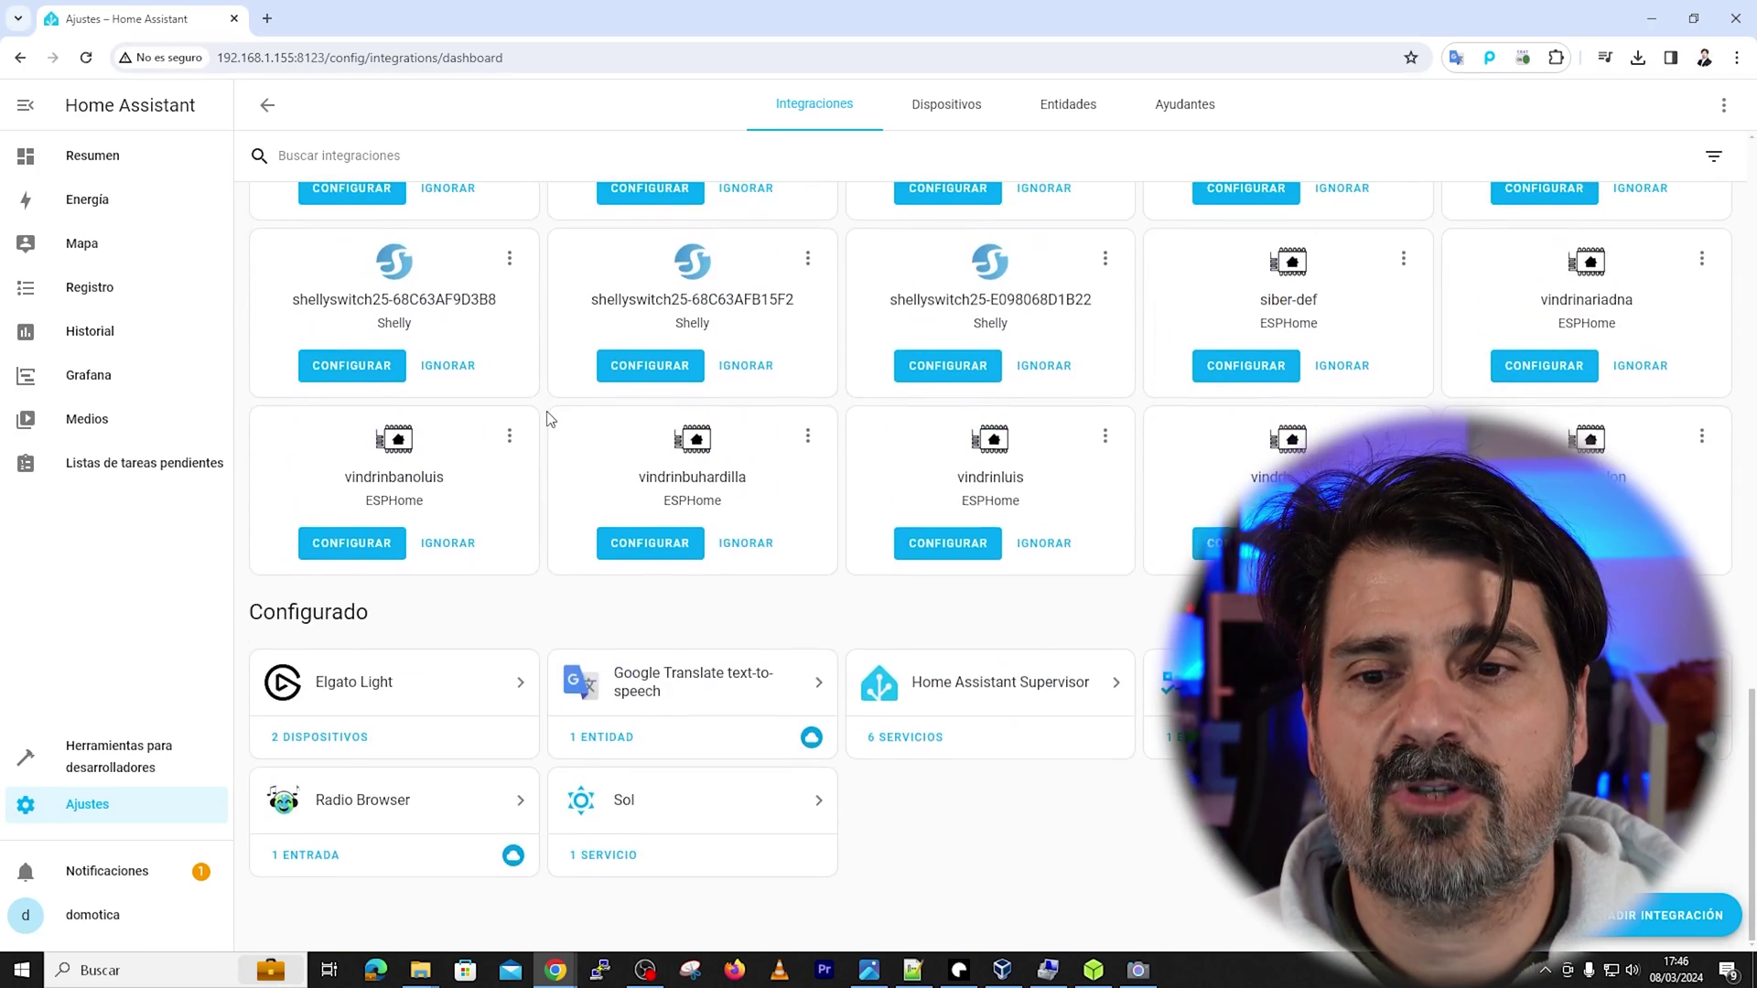
scroll(549, 418, "up", 5)
scroll(549, 419, "up", 7)
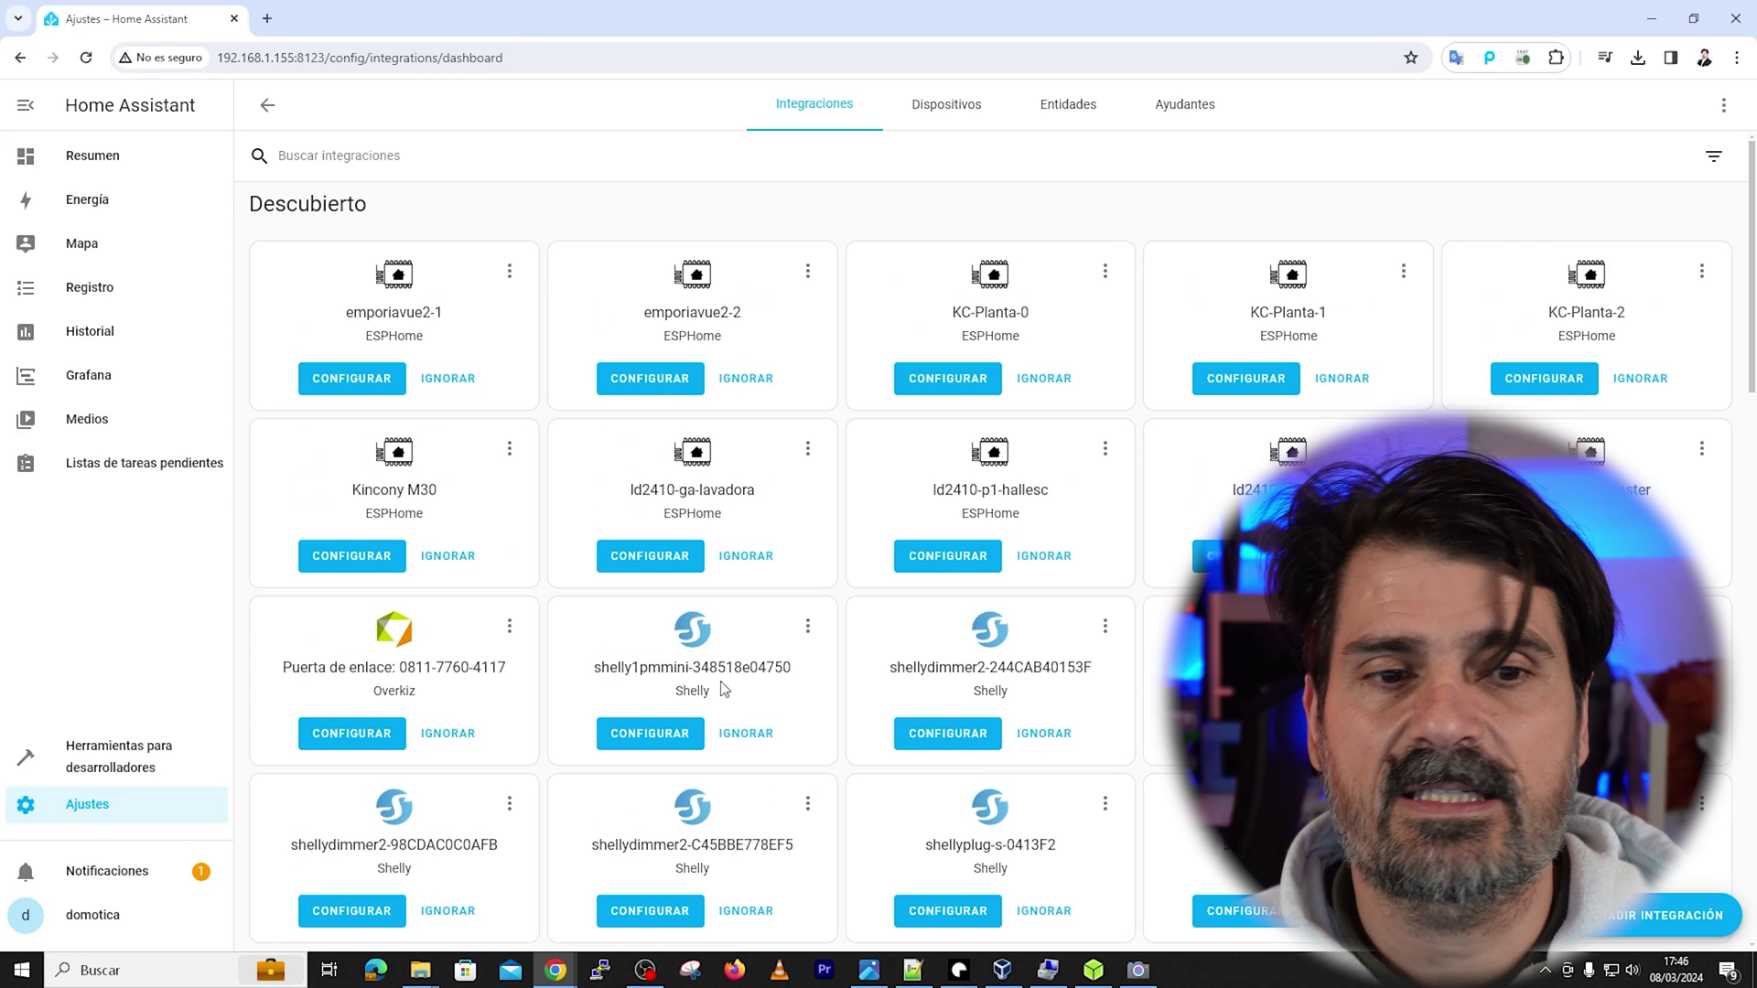
scroll(725, 688, "down", 3)
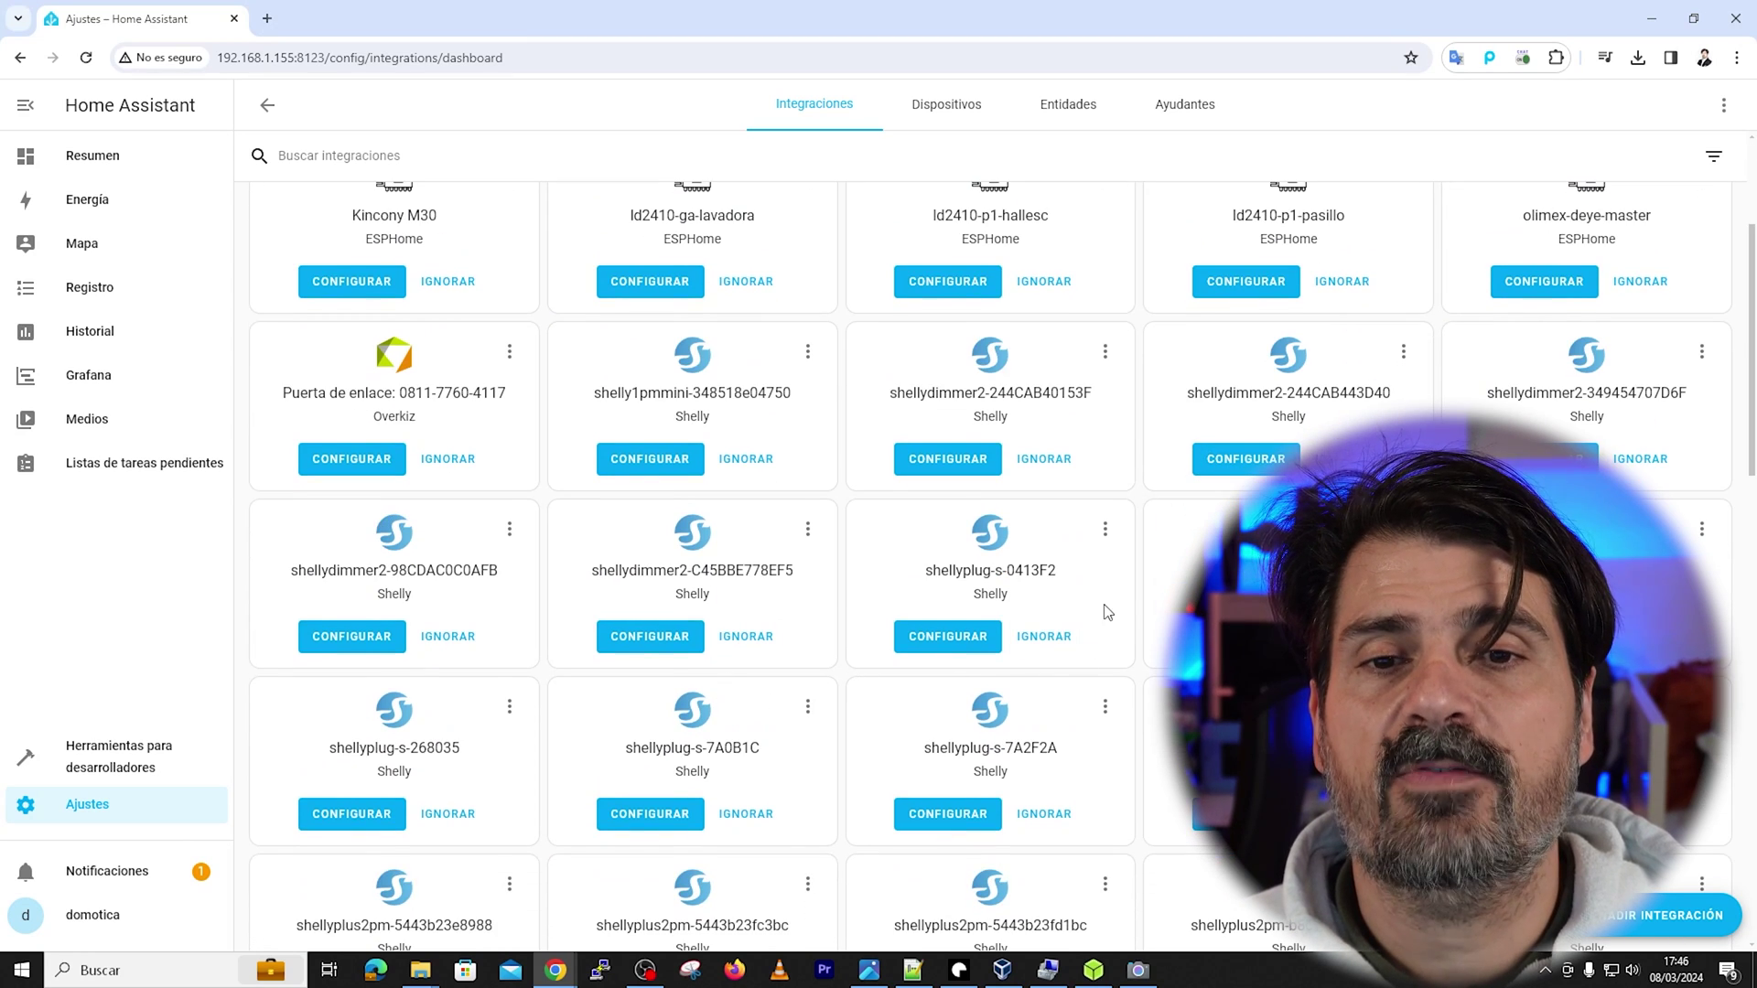
left_click(945, 467)
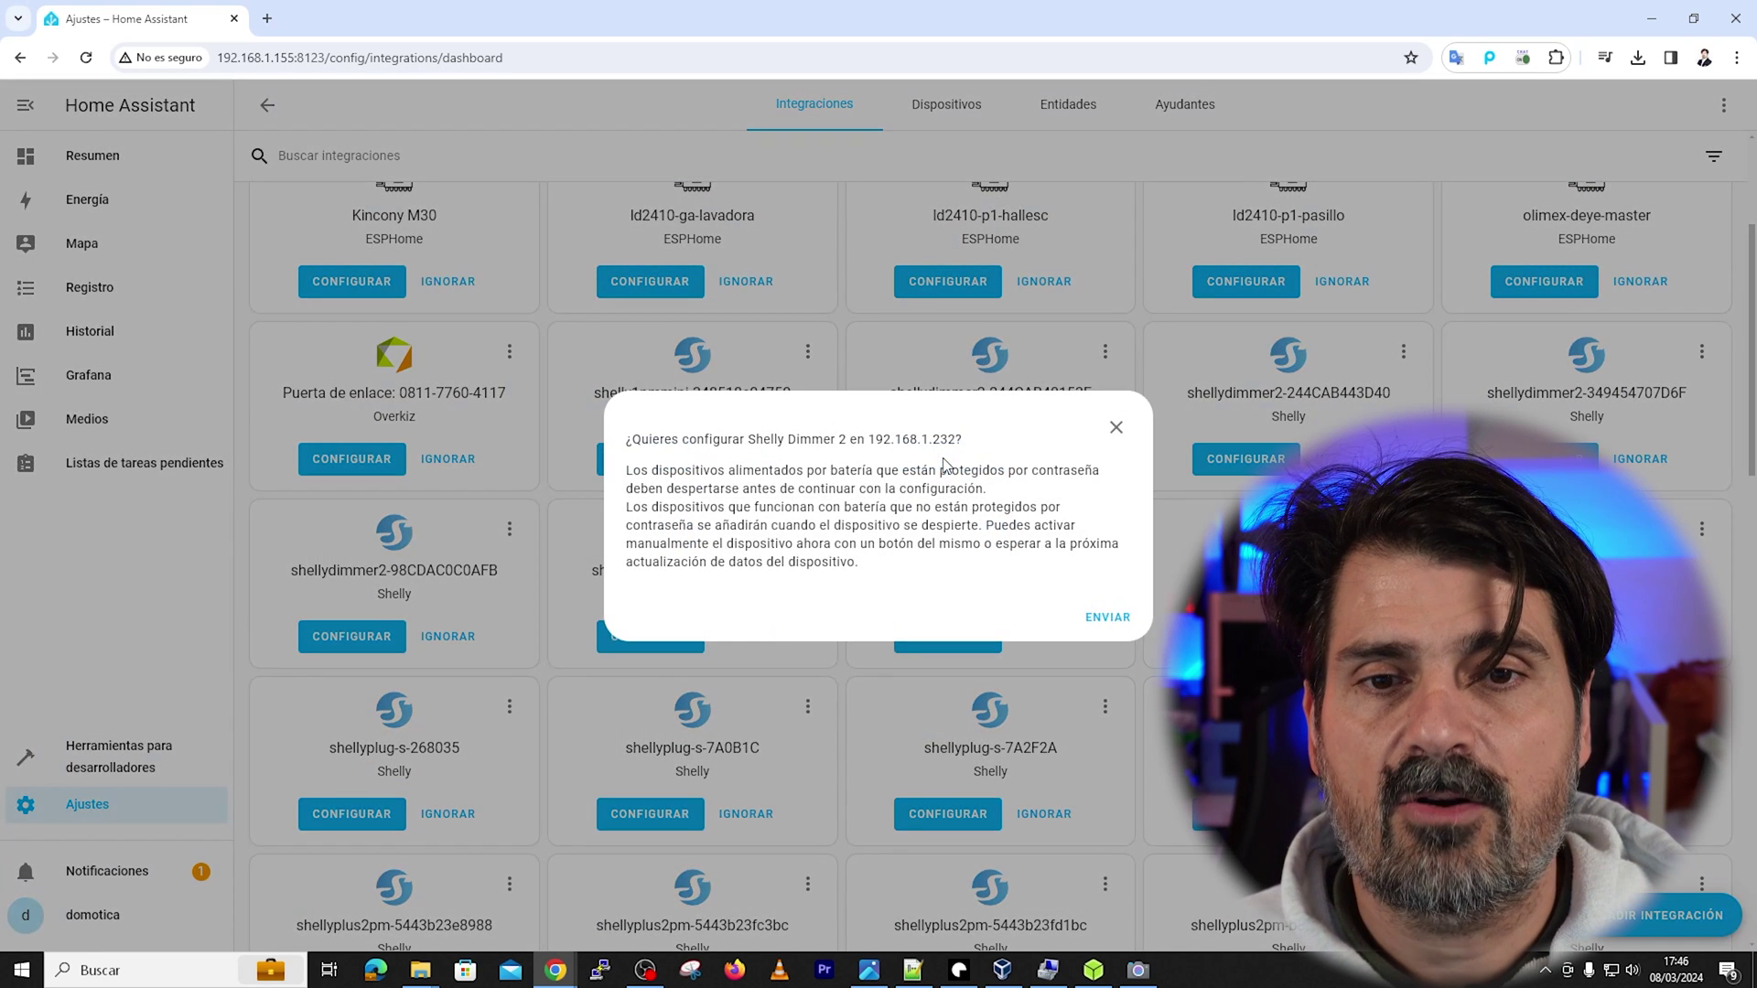
left_click(1109, 619)
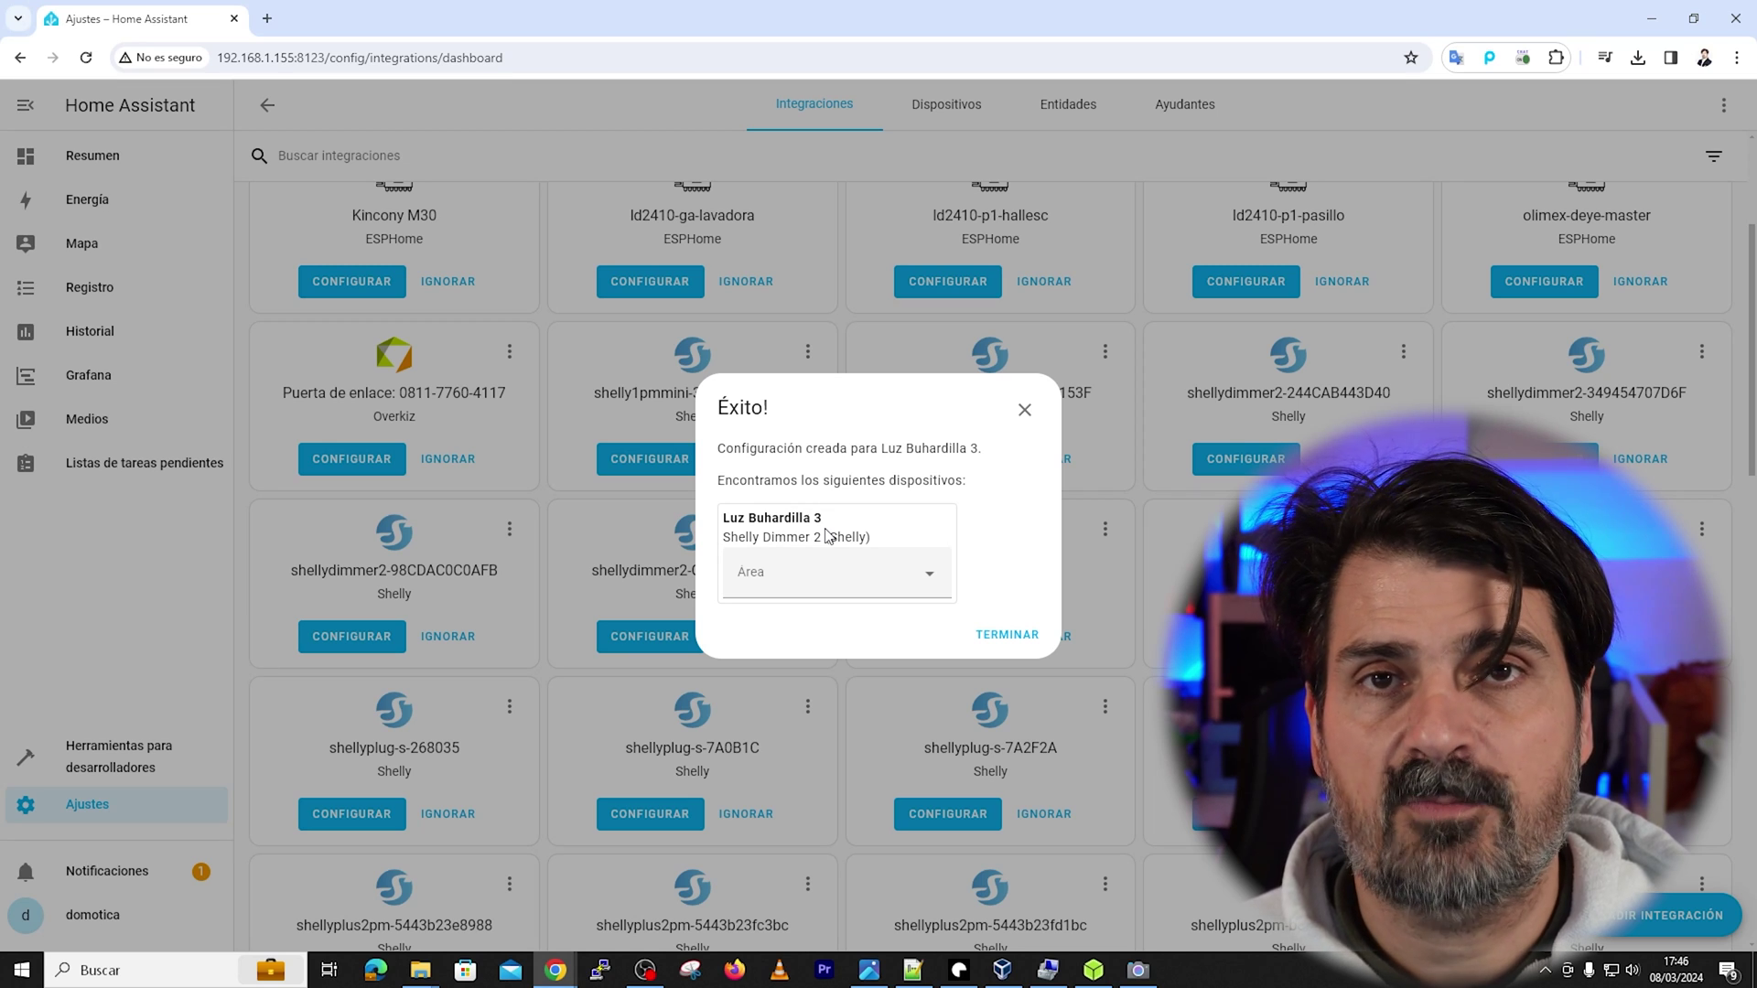
Assign Luz Buhardilla 3 to a newly created area named 'Salon' and finish setup
left_click(929, 574)
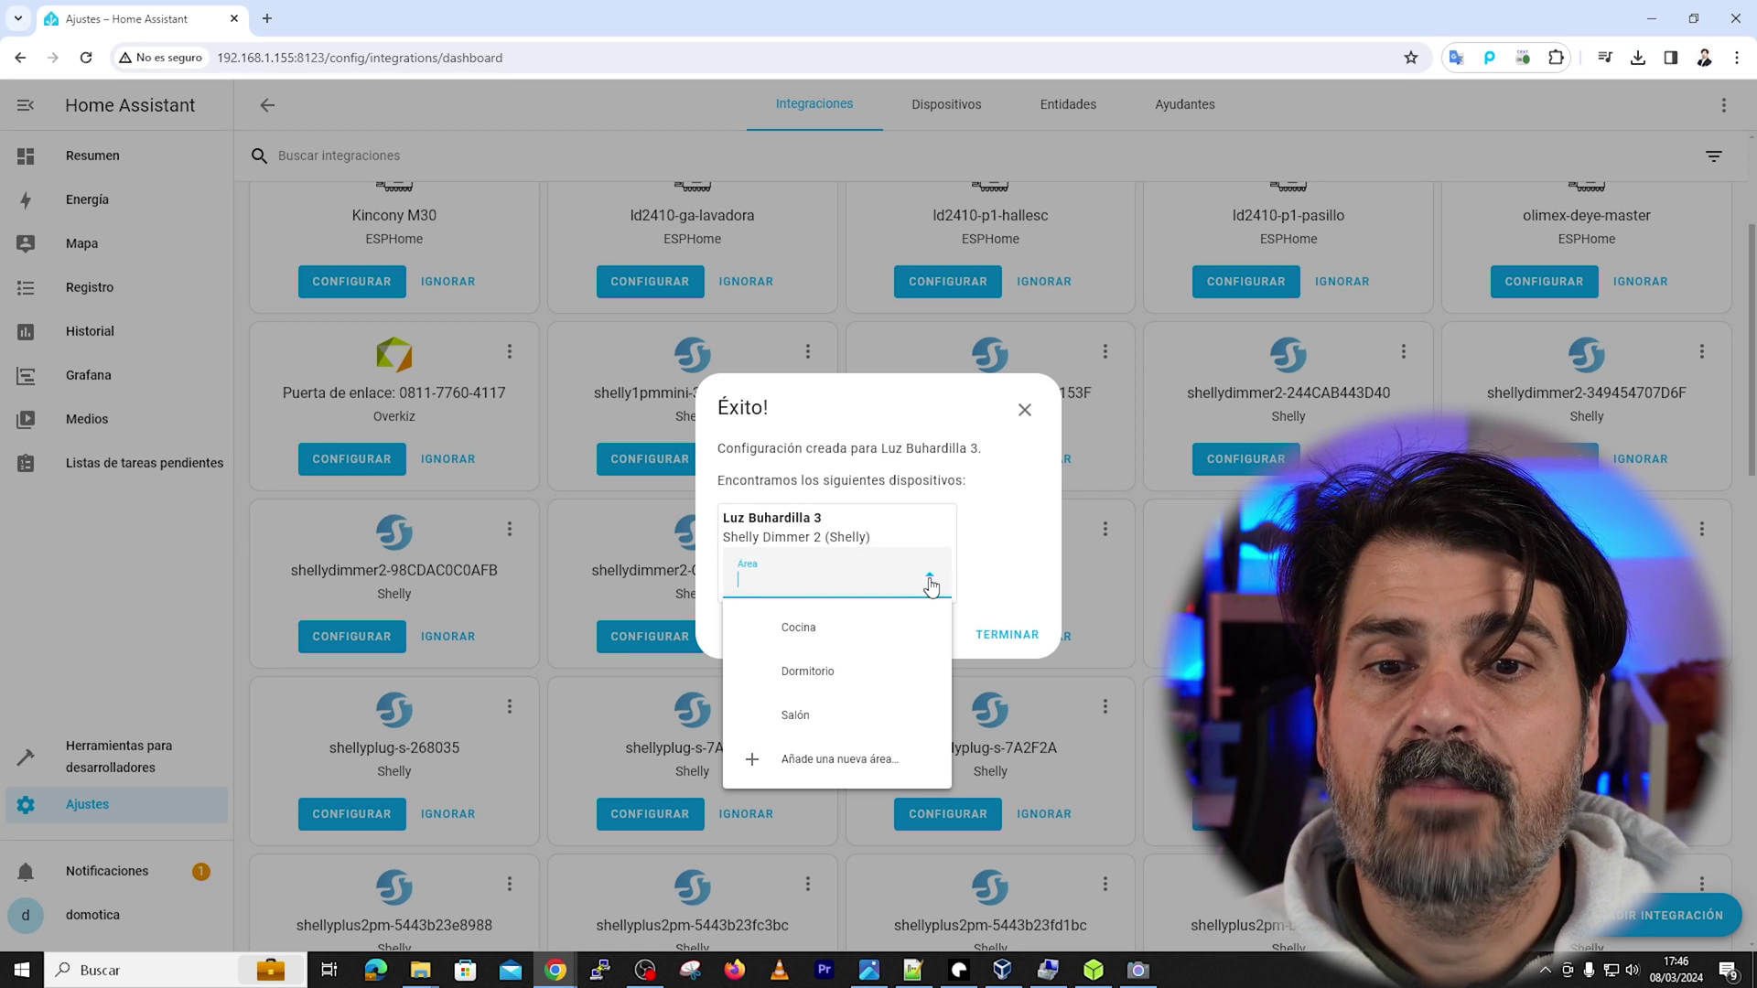
left_click(789, 767)
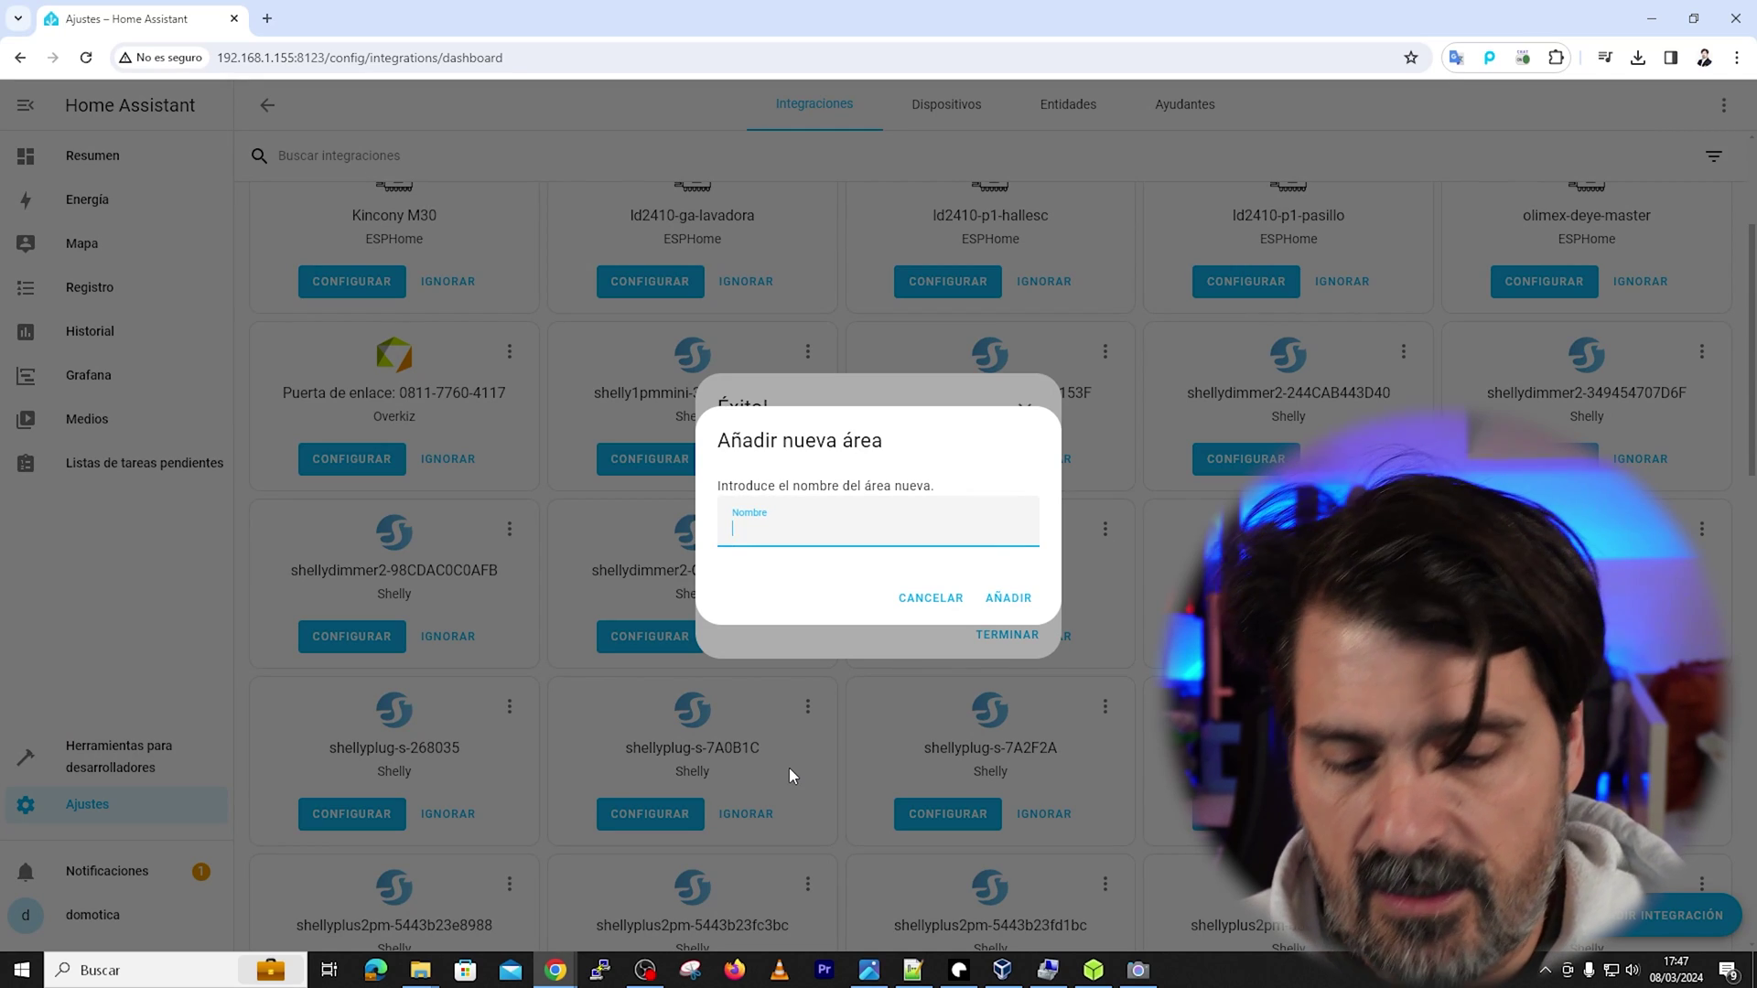
type("Salon")
key("Return")
left_click(1007, 634)
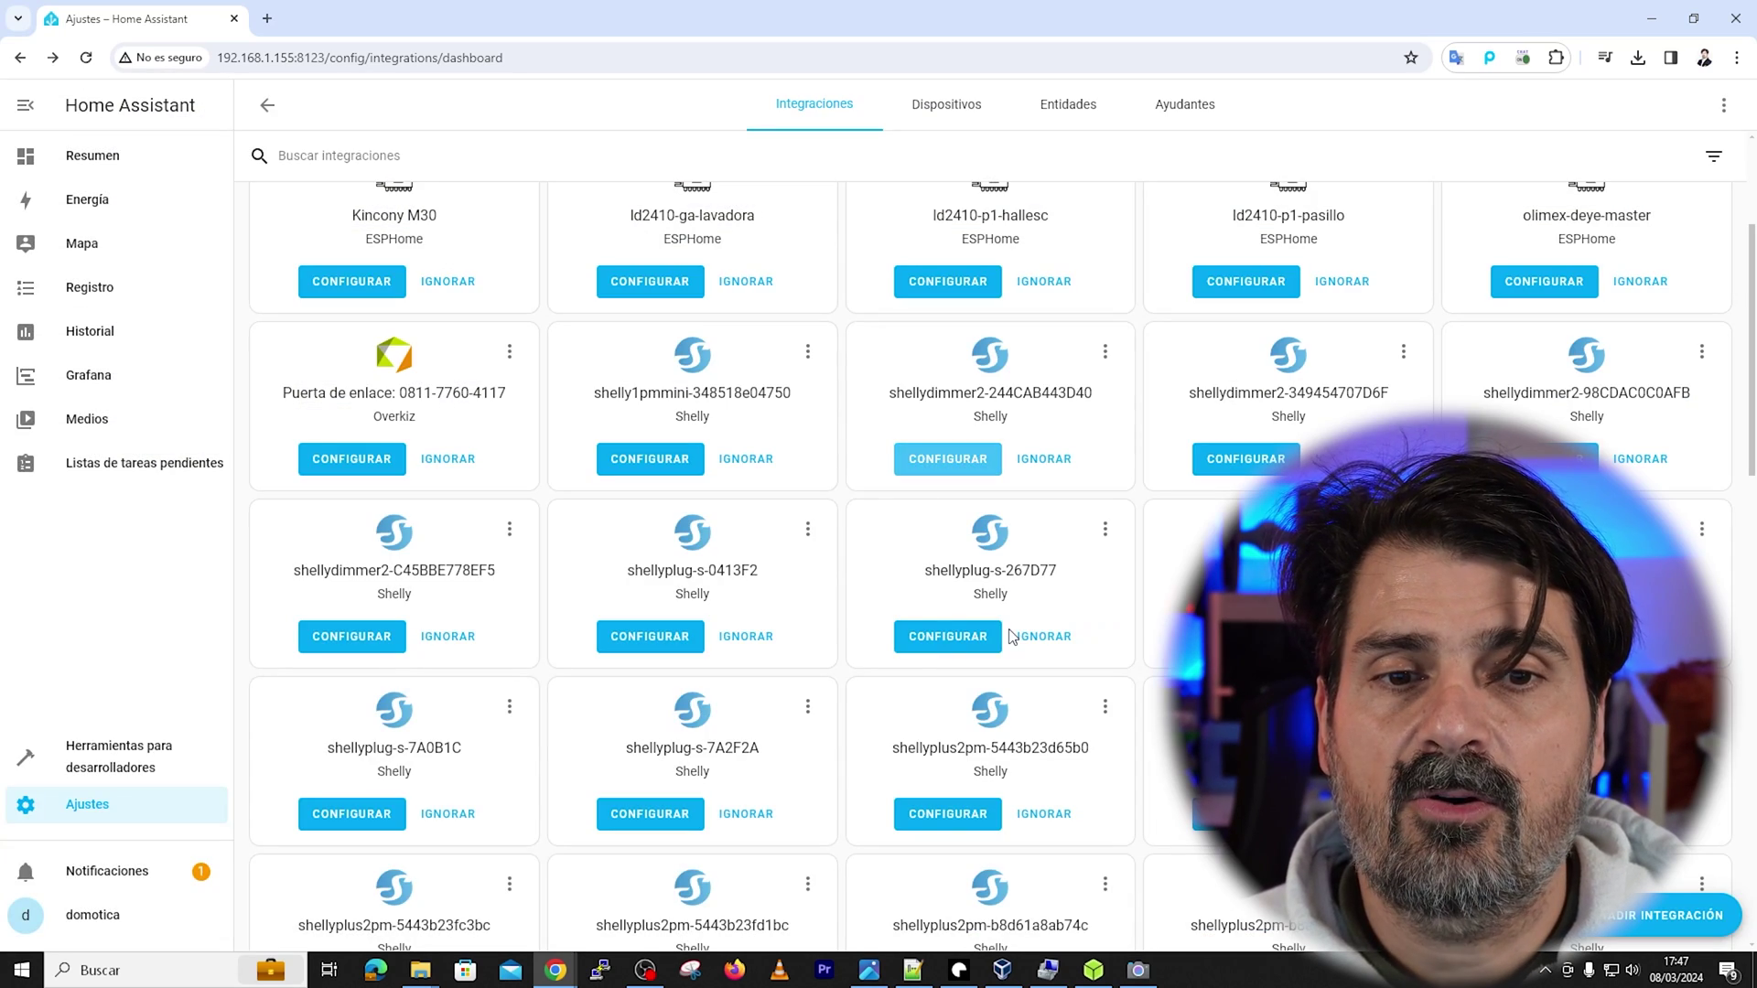
Open the Luz Buhardilla 3 device page from the Shelly integration
scroll(520, 352, "down", 15)
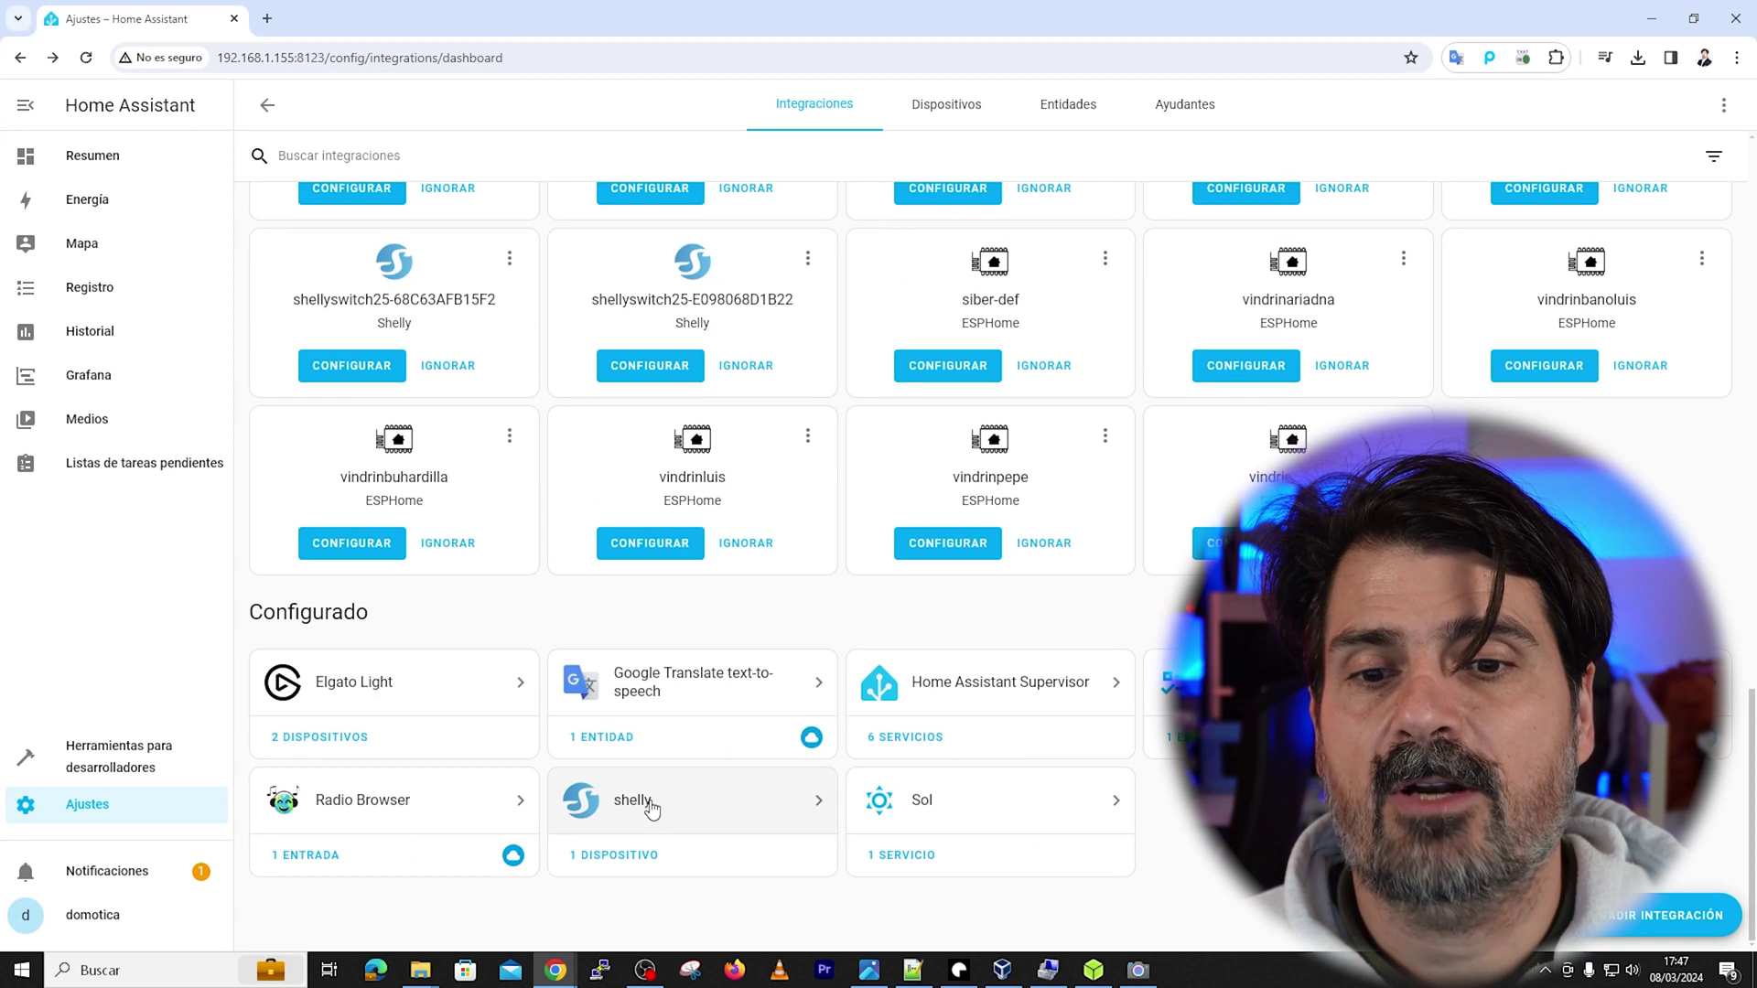
left_click(650, 810)
scroll(919, 487, "down", 15)
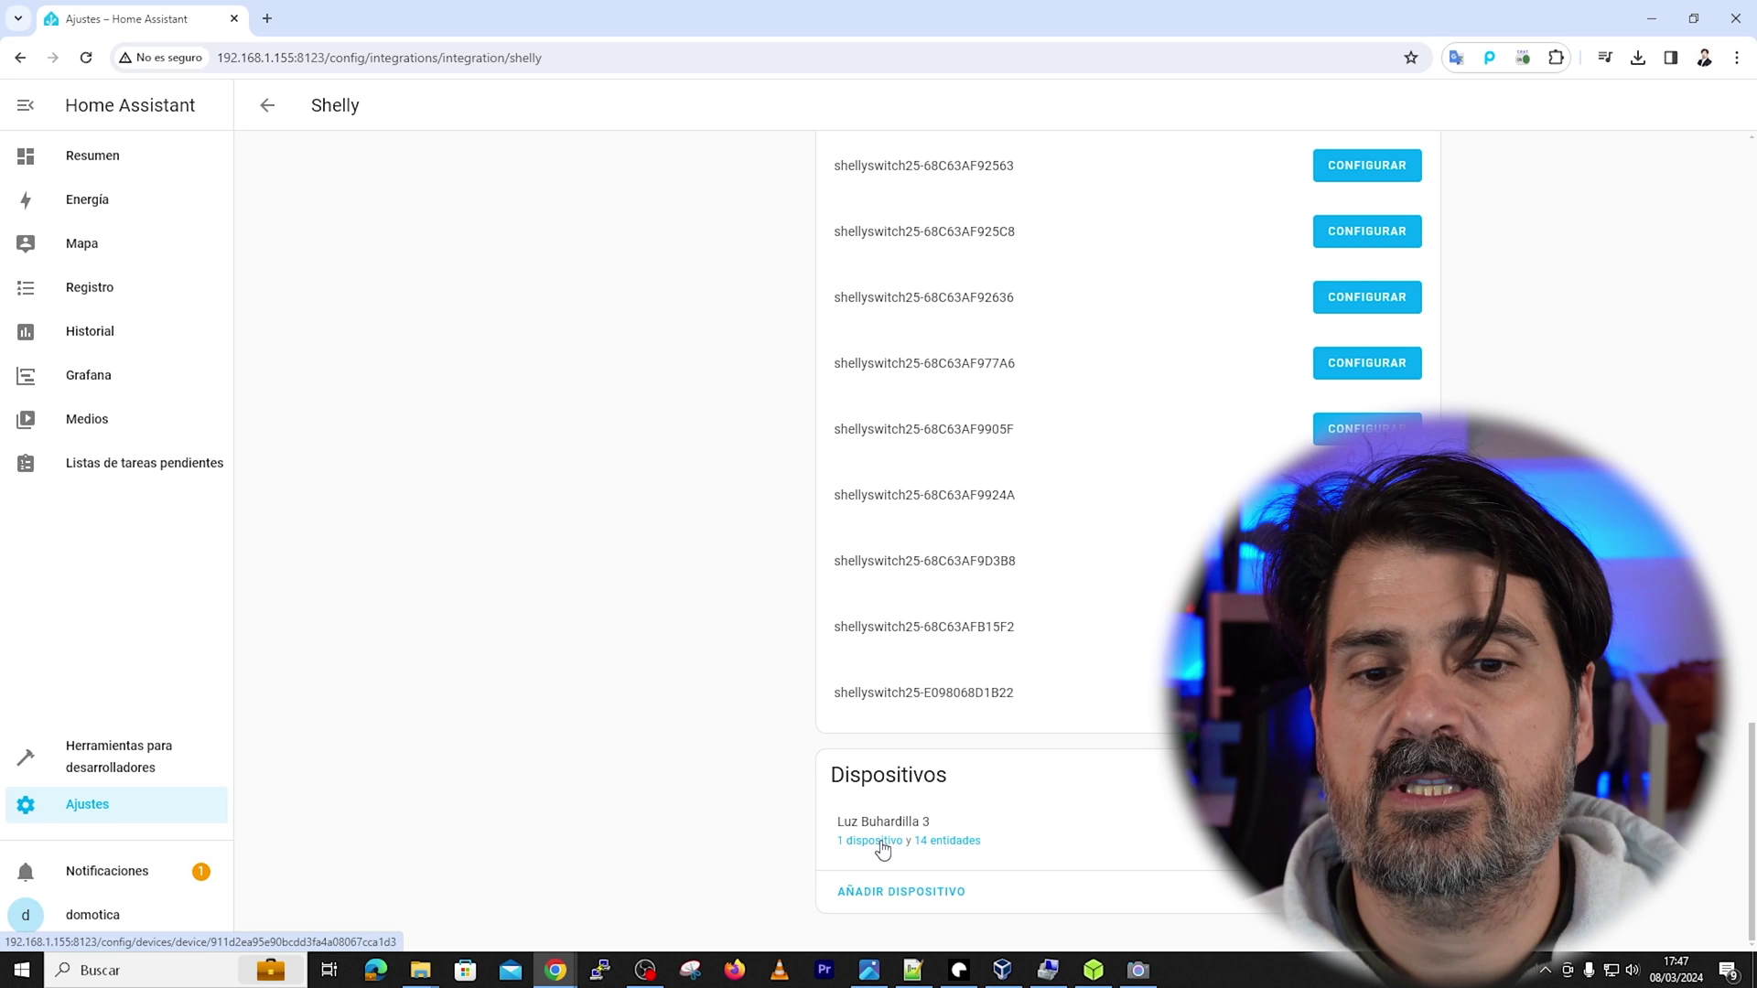
left_click(874, 841)
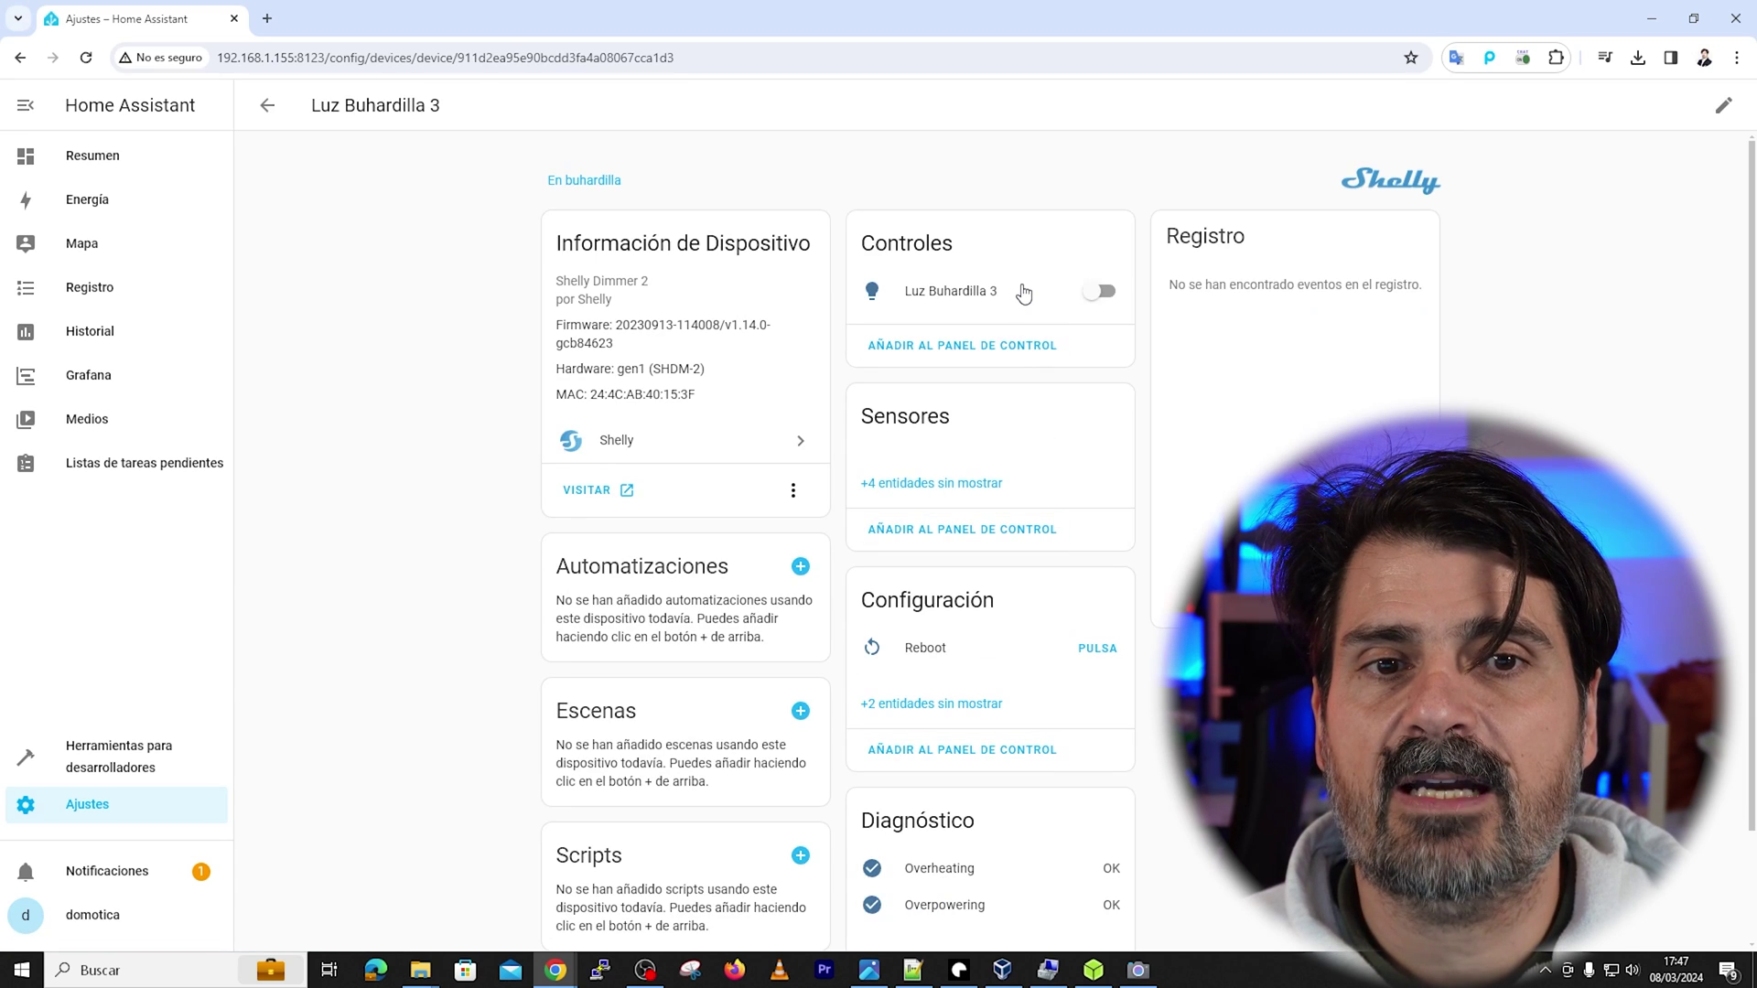
Toggle the Luz Buhardilla 3 light on and off twice, leaving it off
left_click(1105, 292)
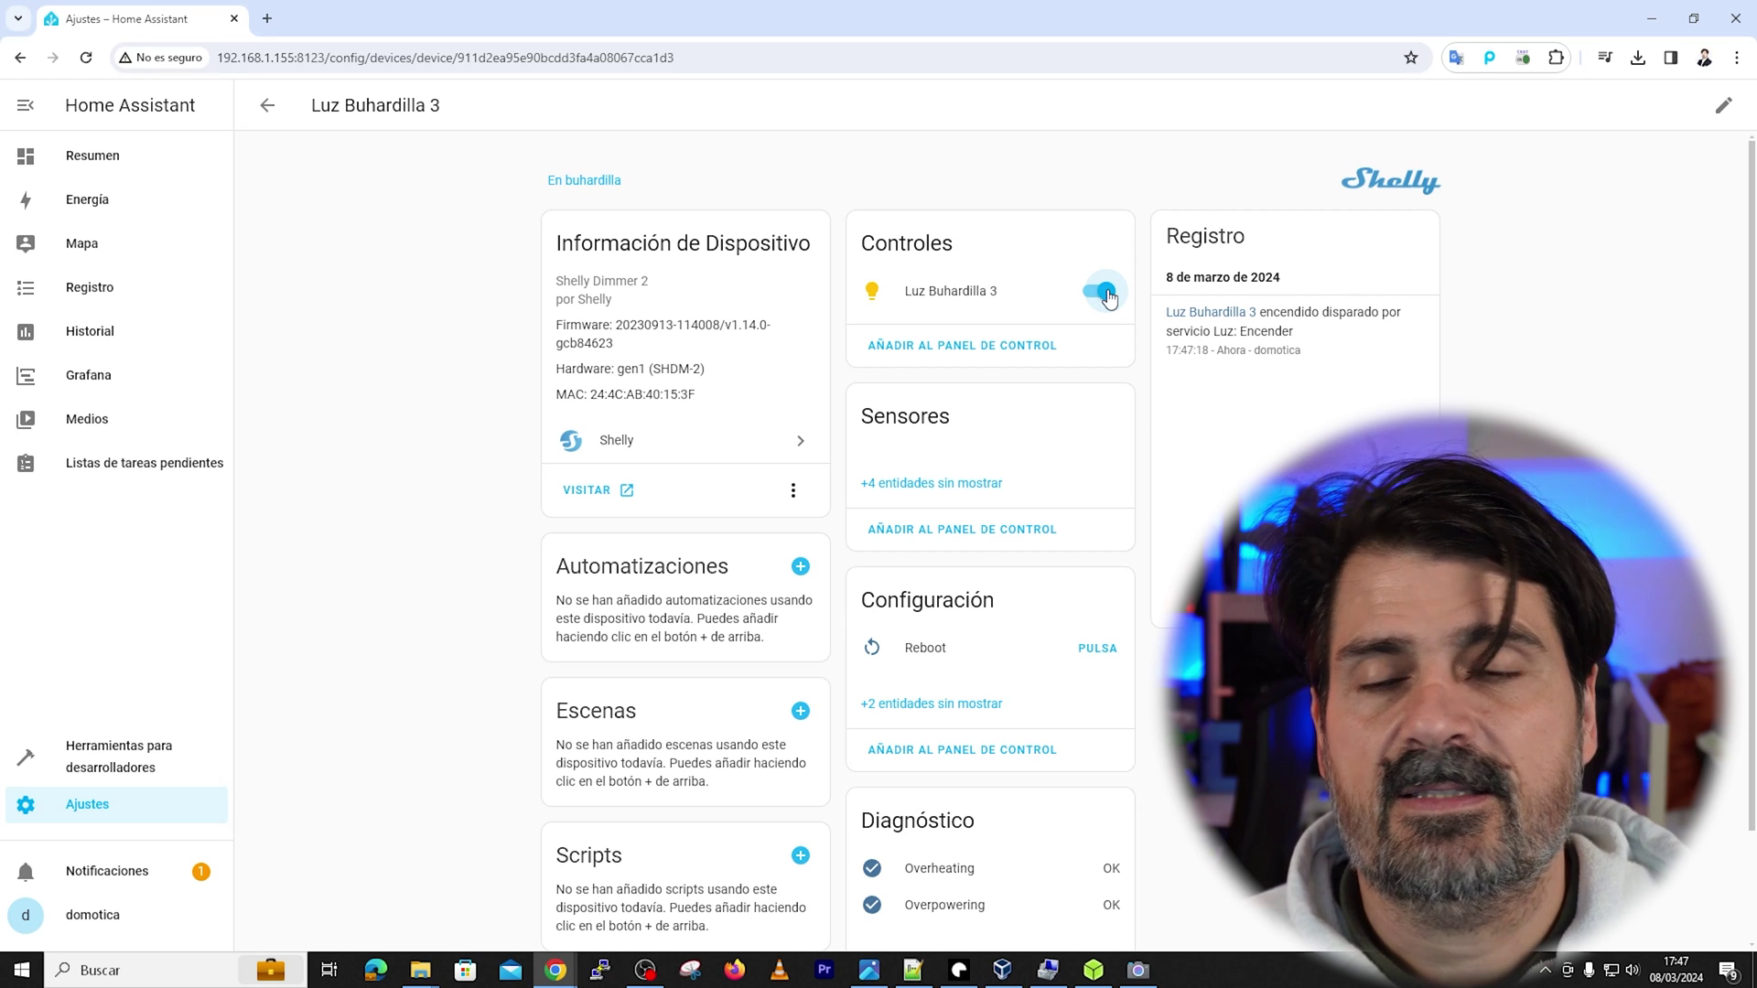
left_click(1105, 292)
left_click(1105, 293)
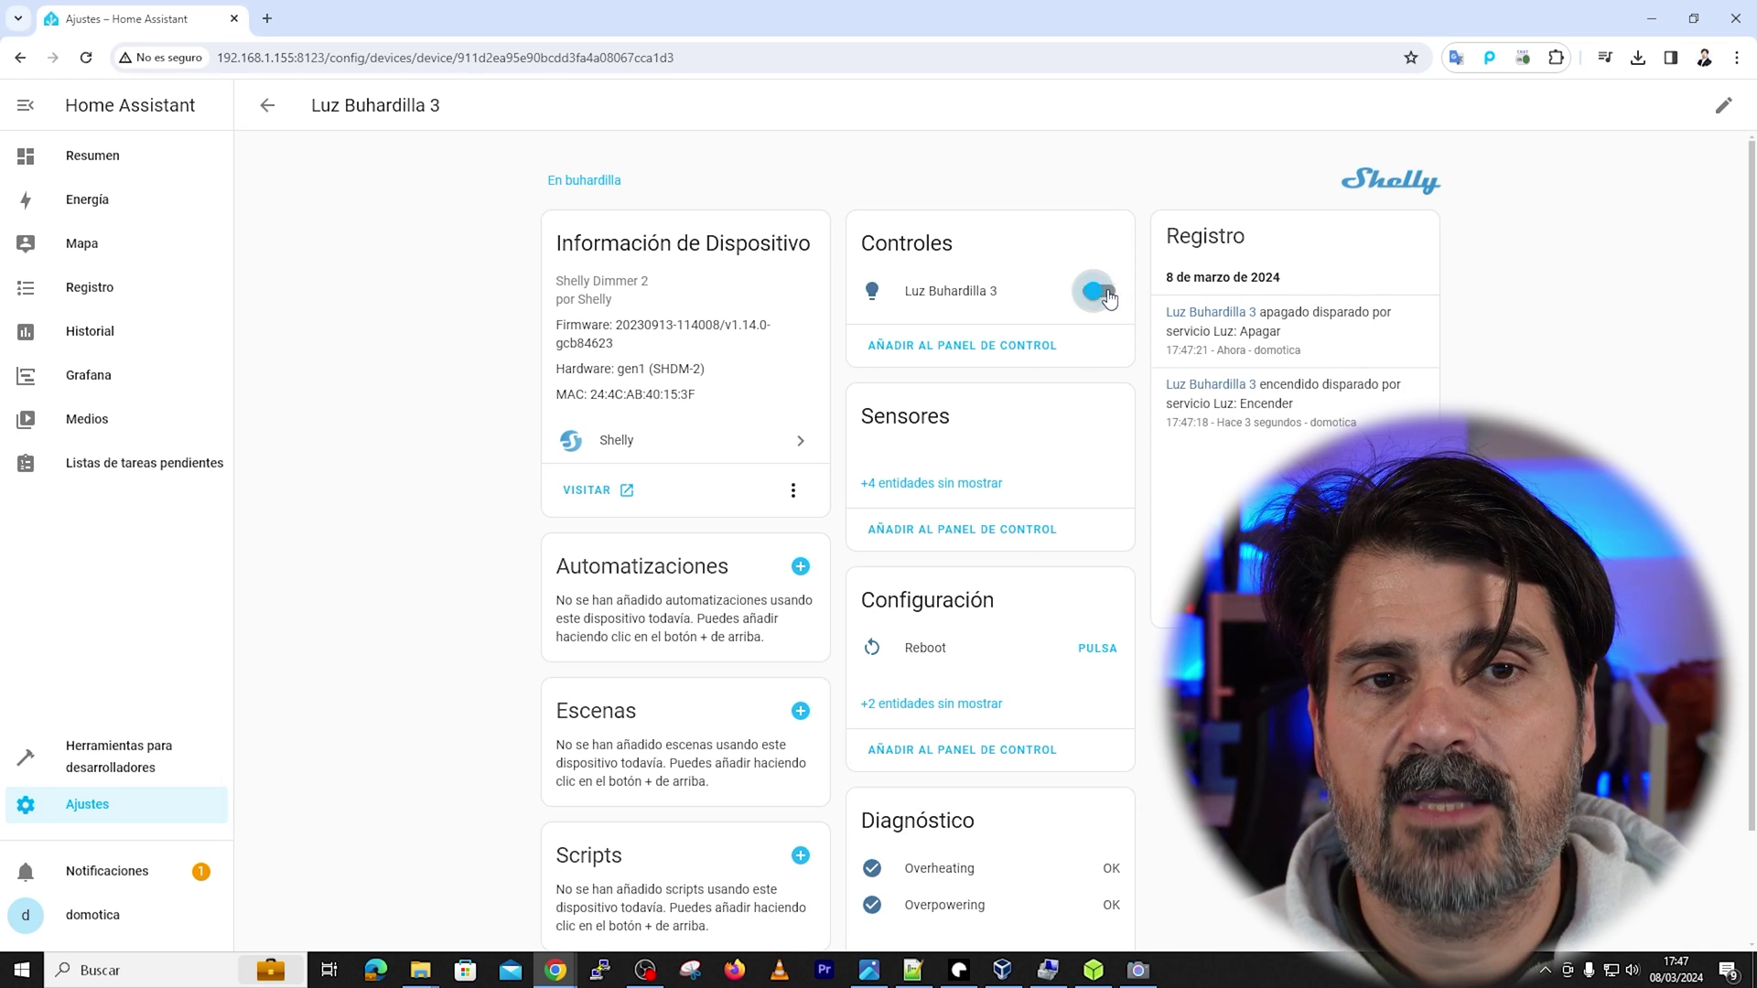
left_click(1105, 293)
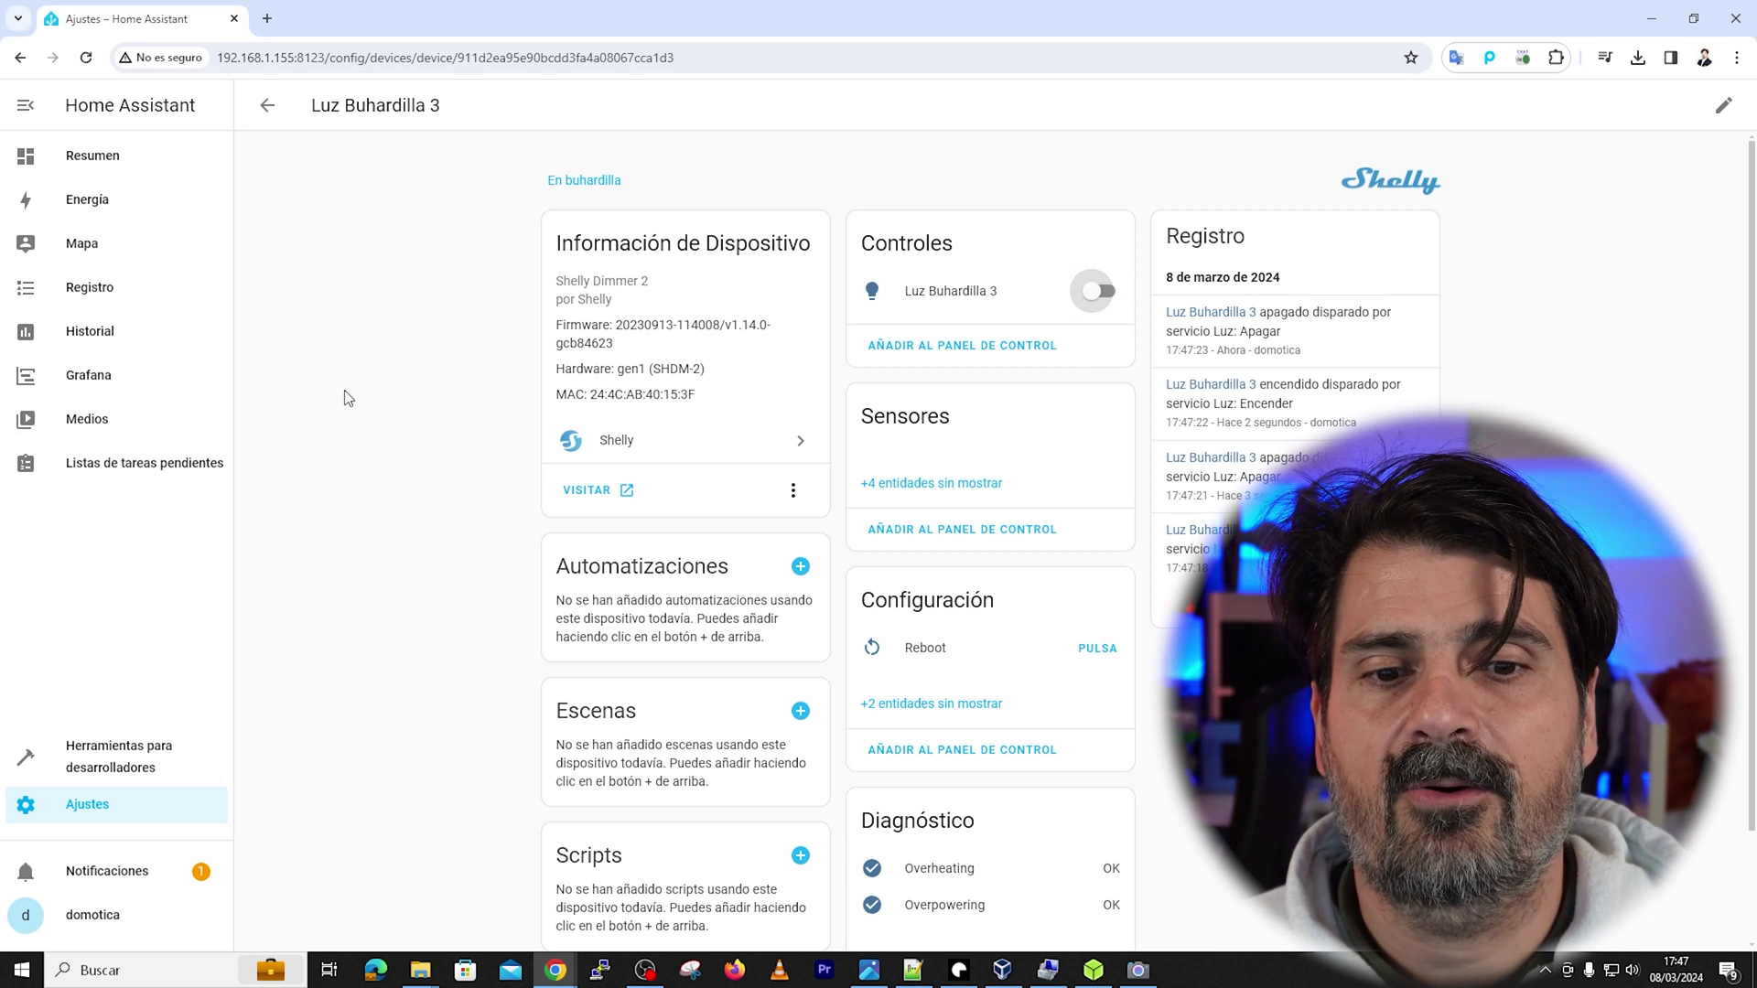